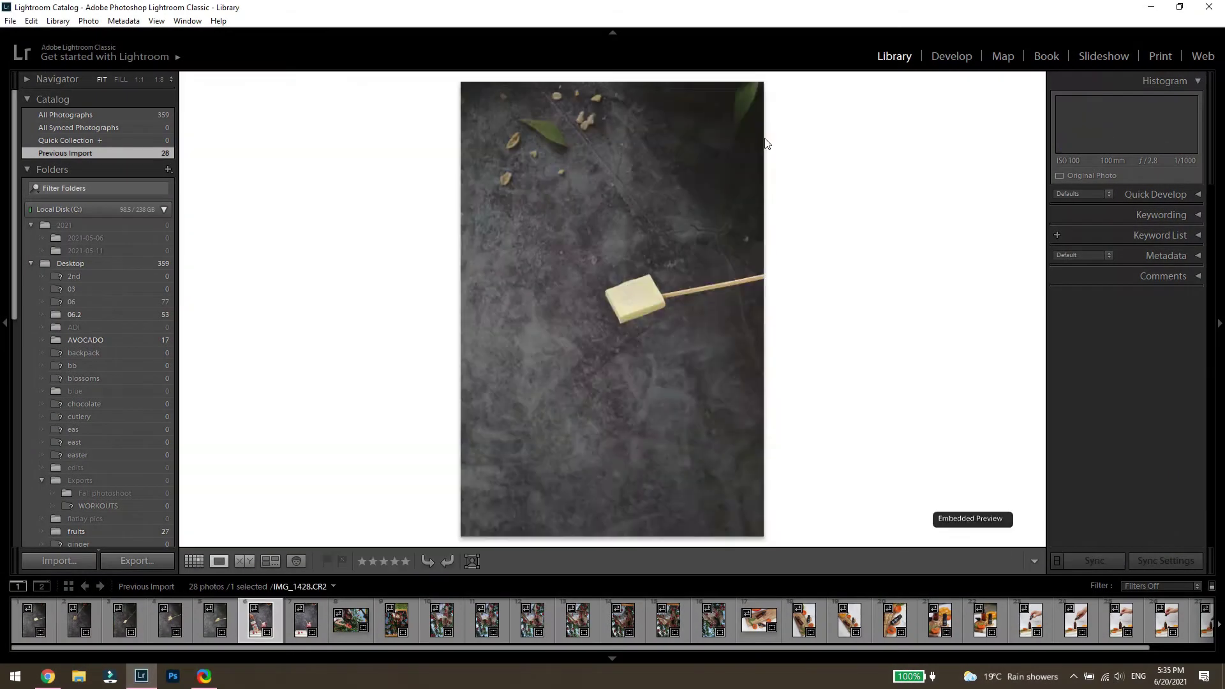
Step: Send the smoothie photo from Lightroom Classic to Photoshop for editing
right_click(605, 391)
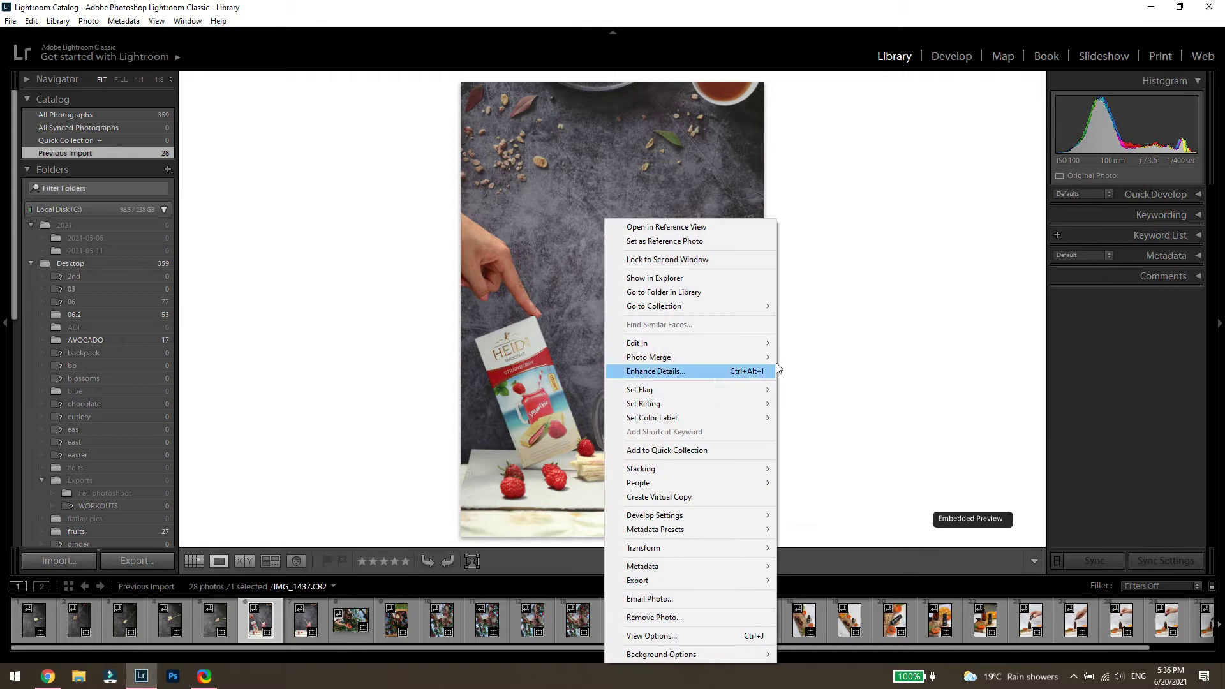
mouse_move(731, 348)
click(804, 345)
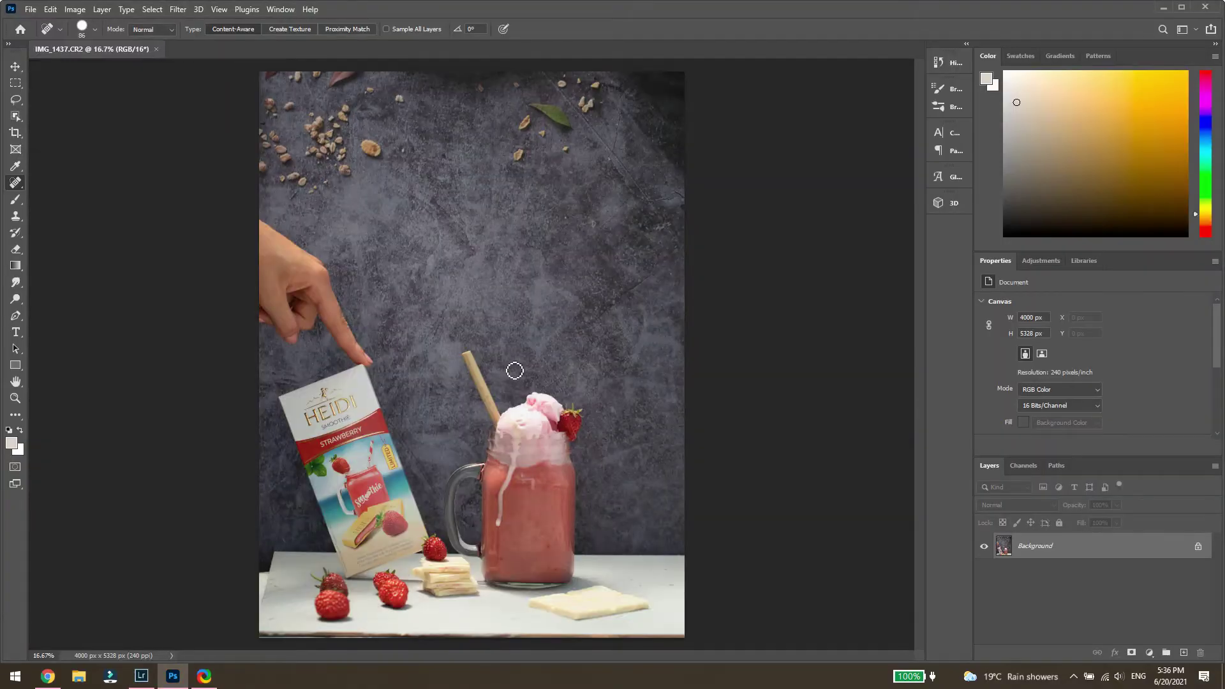
Step: Open the first five chocolate-on-stick shots as layers of one Photoshop document
click(141, 676)
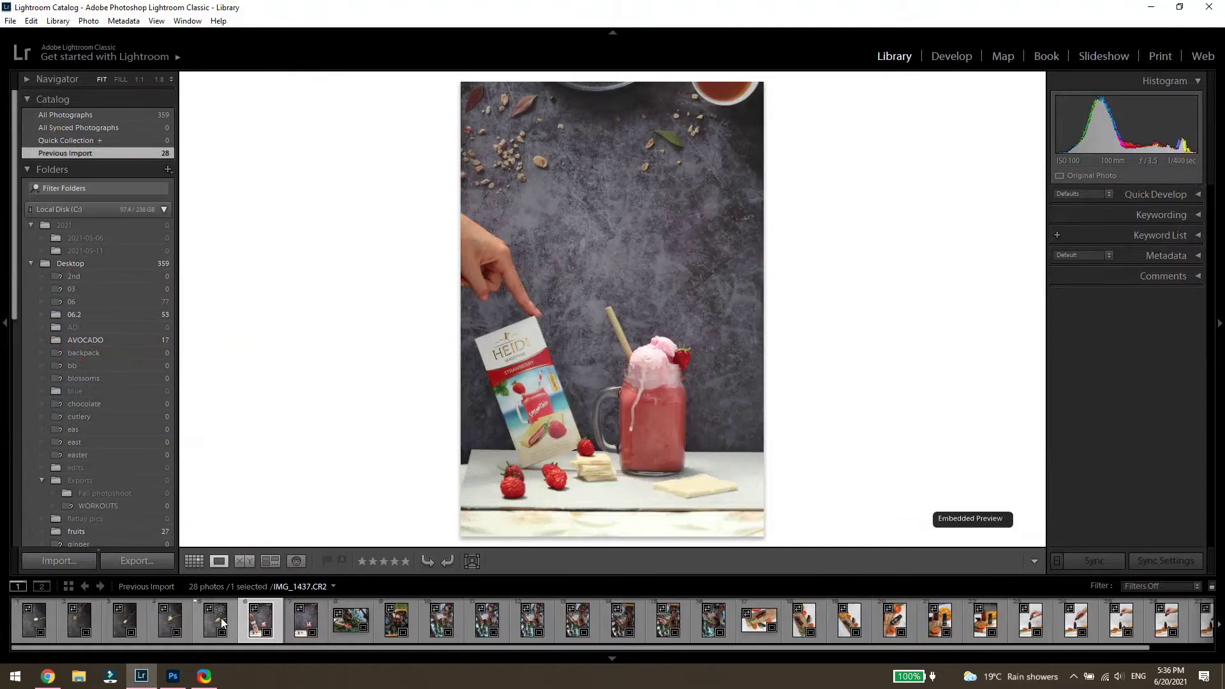
click(41, 631)
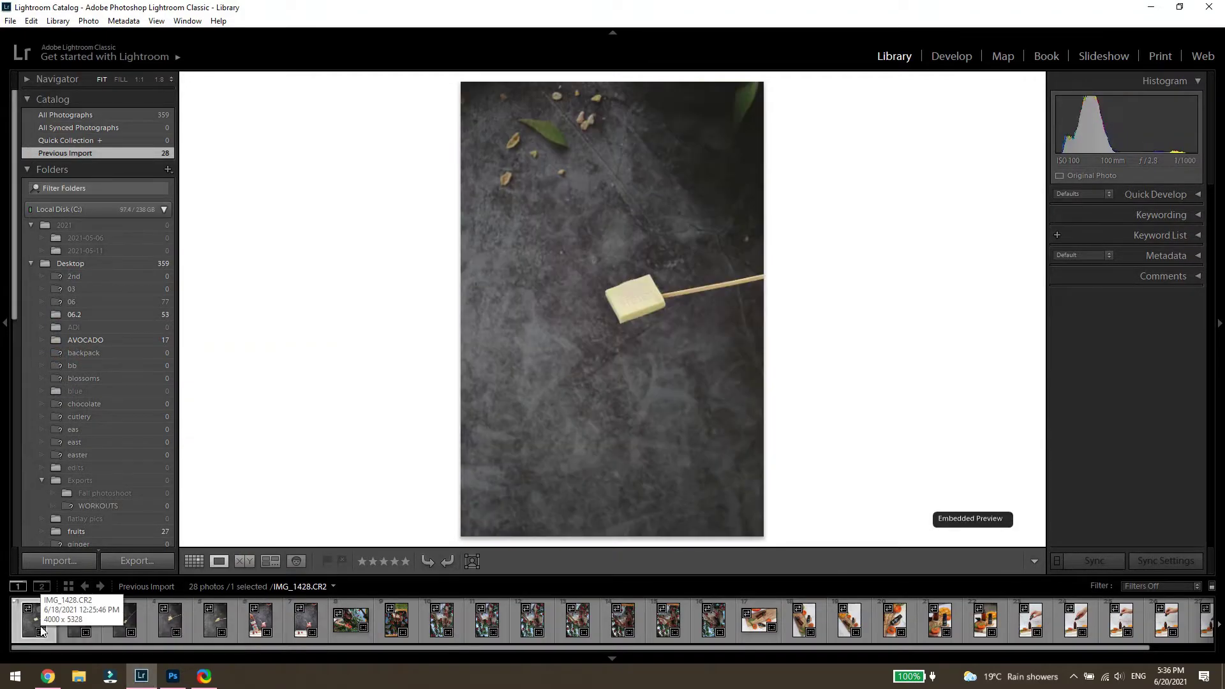
shift+click(206, 630)
right_click(205, 630)
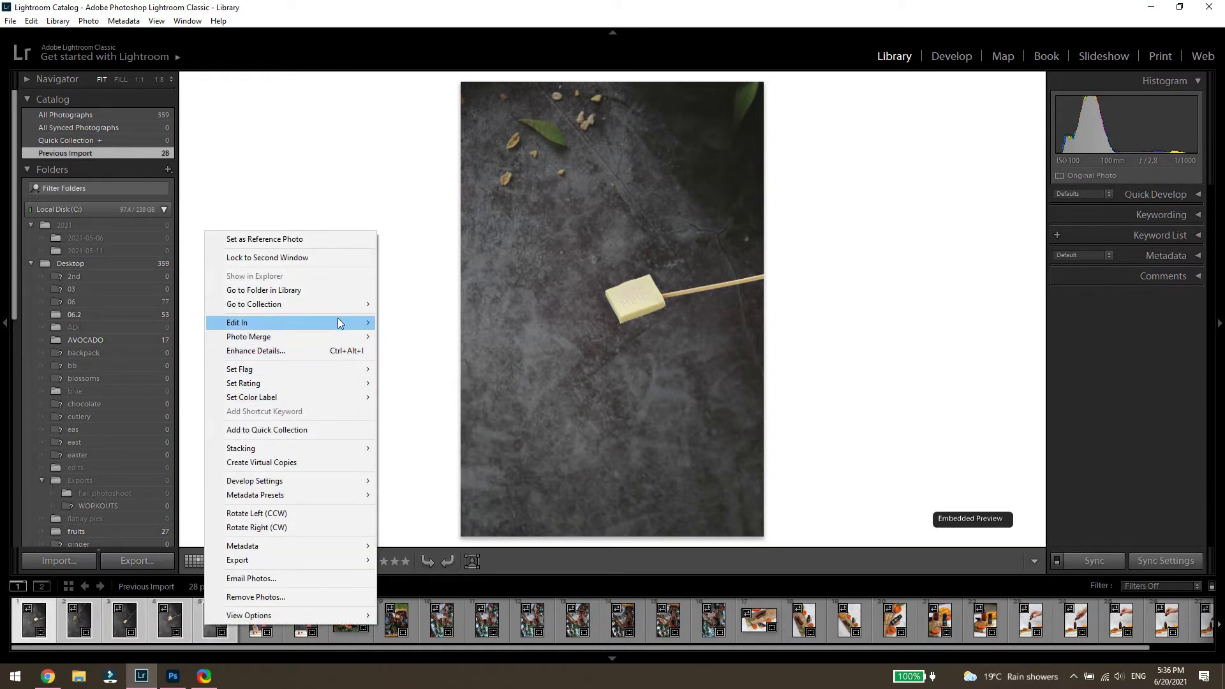
mouse_move(362, 328)
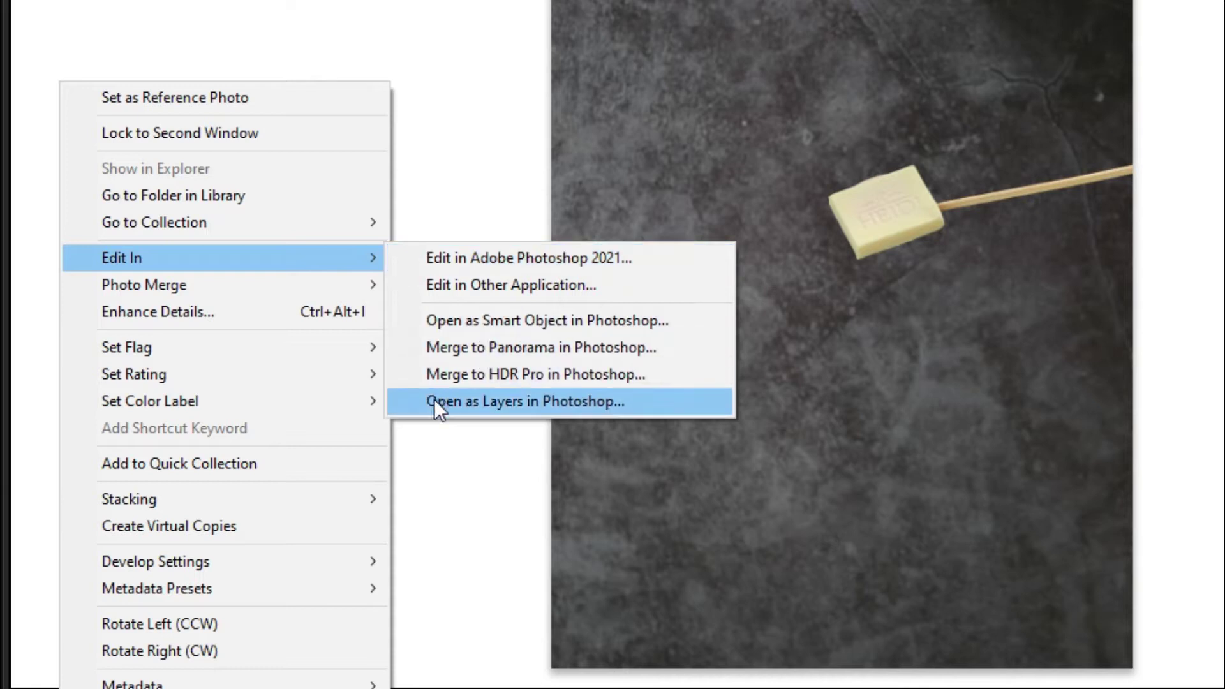
click(399, 396)
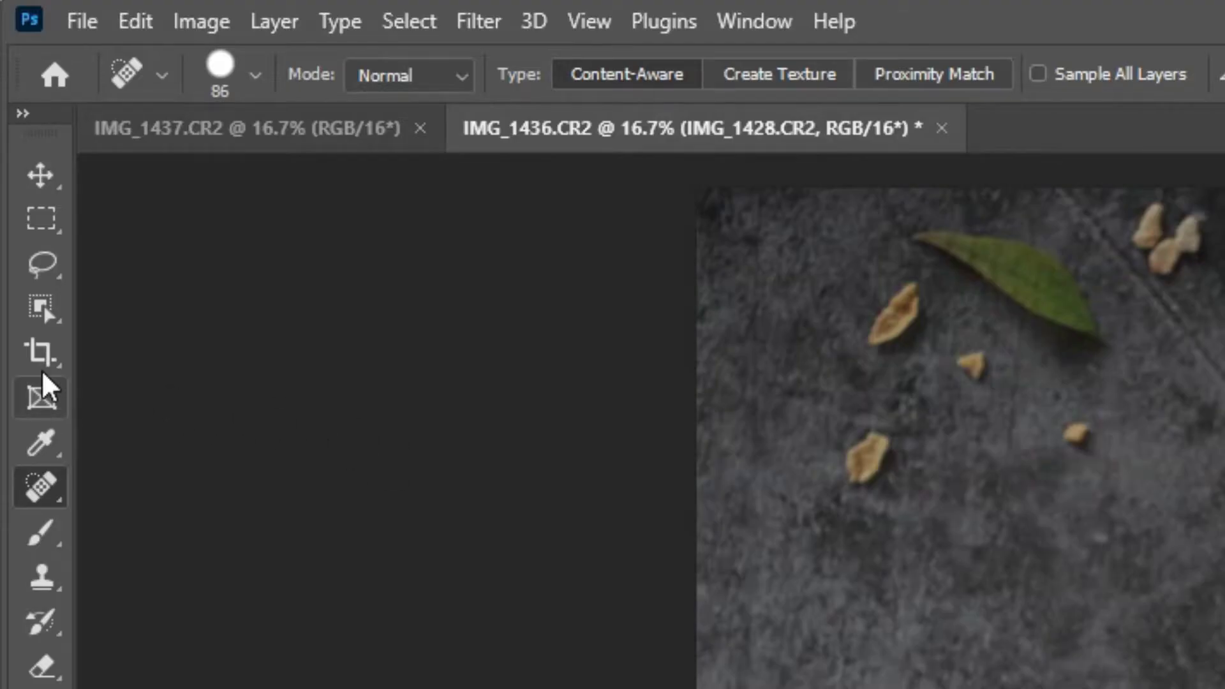
Step: Cut the first stick chocolate onto its own layer with Object Selection and drag it into IMG_1437
click(15, 116)
drag(444, 289, 551, 384)
right_click(507, 327)
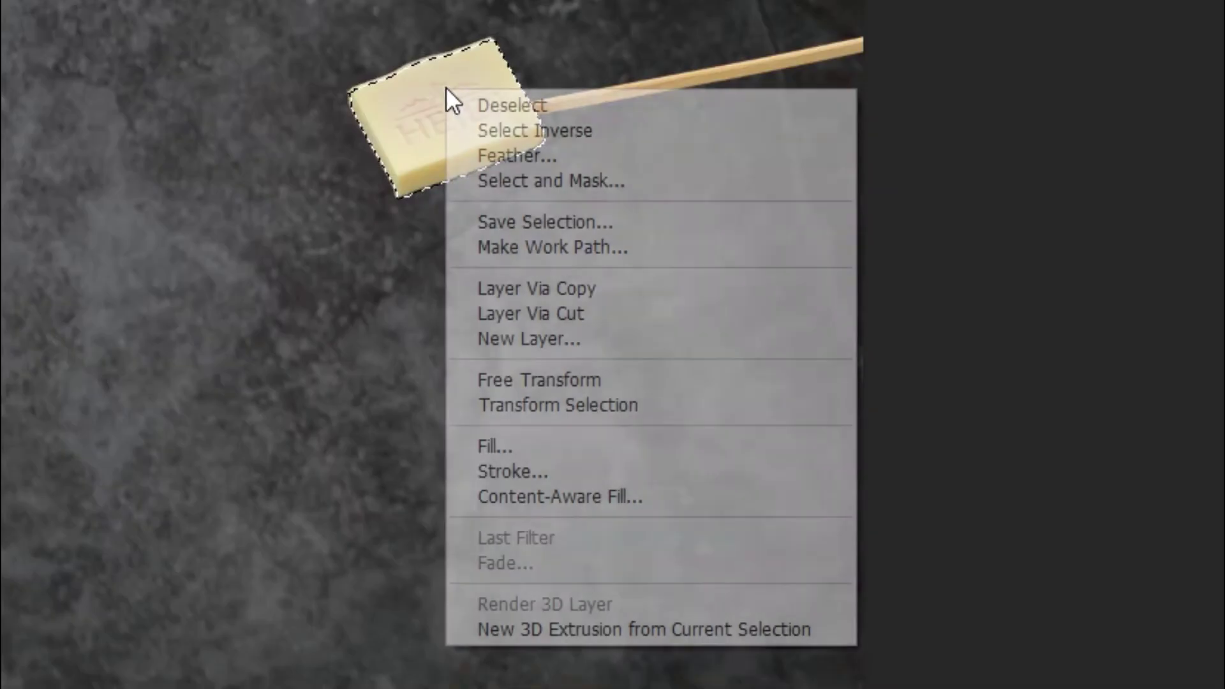
click(577, 288)
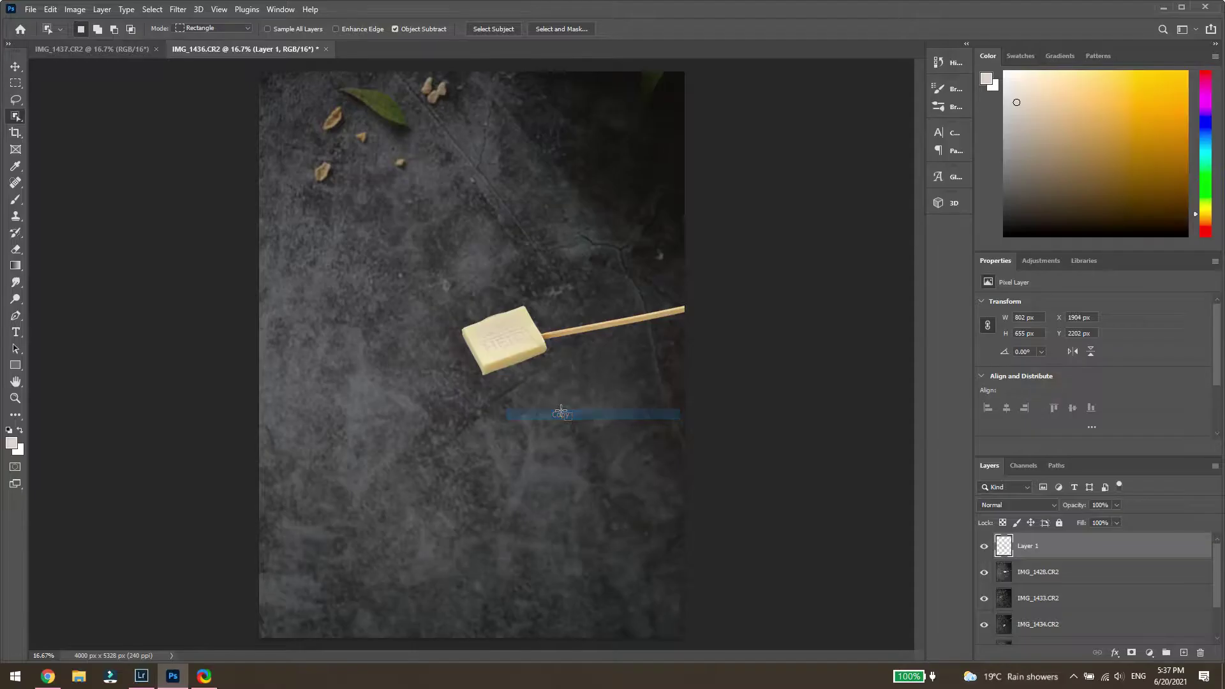
drag(1008, 547, 495, 220)
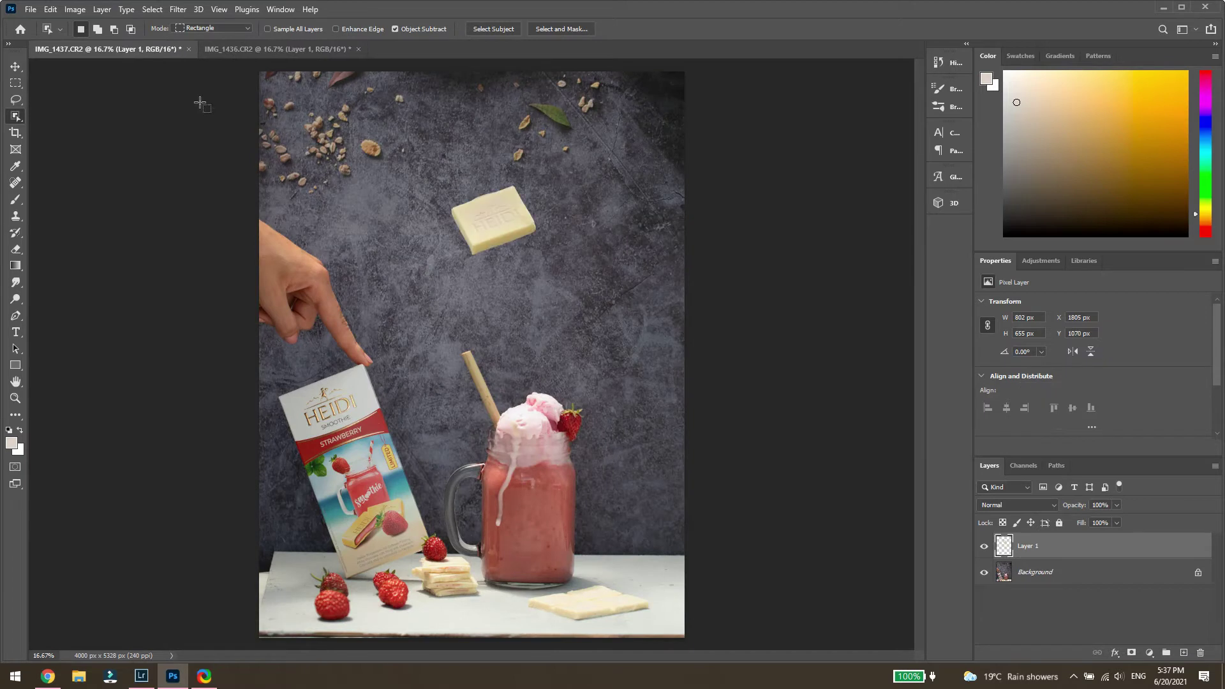
Step: Reveal the IMG_1433 shot and copy its diagonal-stick chocolate into the smoothie image
click(268, 49)
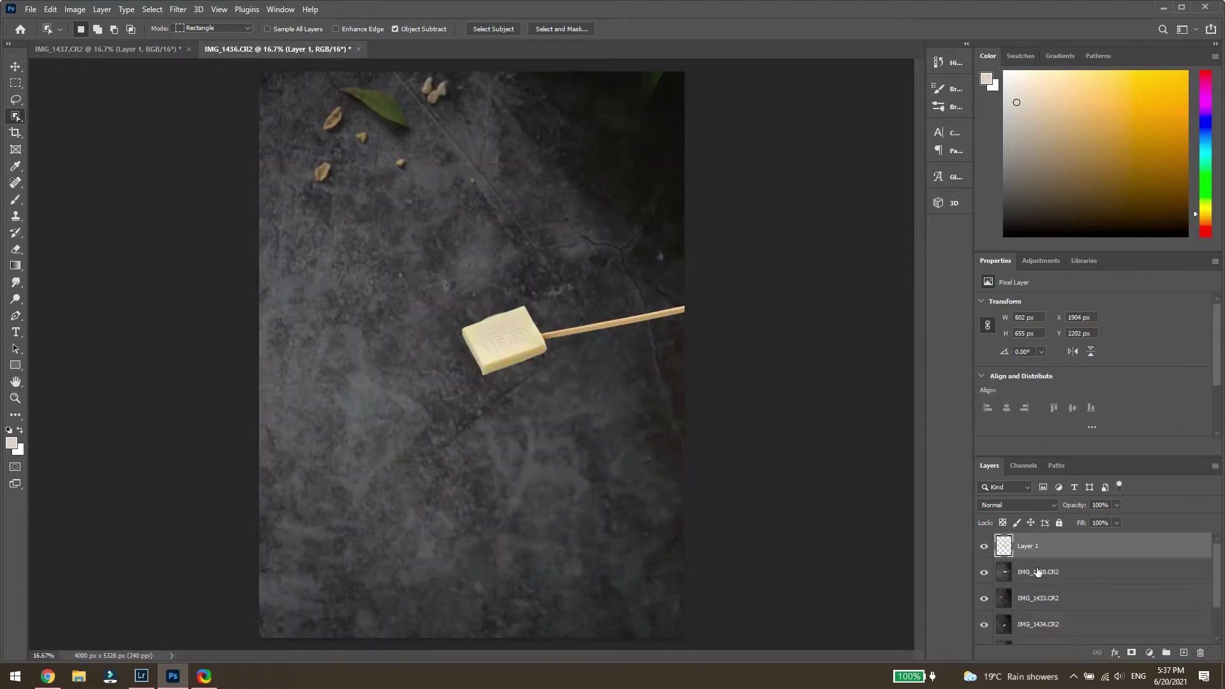
click(1032, 602)
click(984, 571)
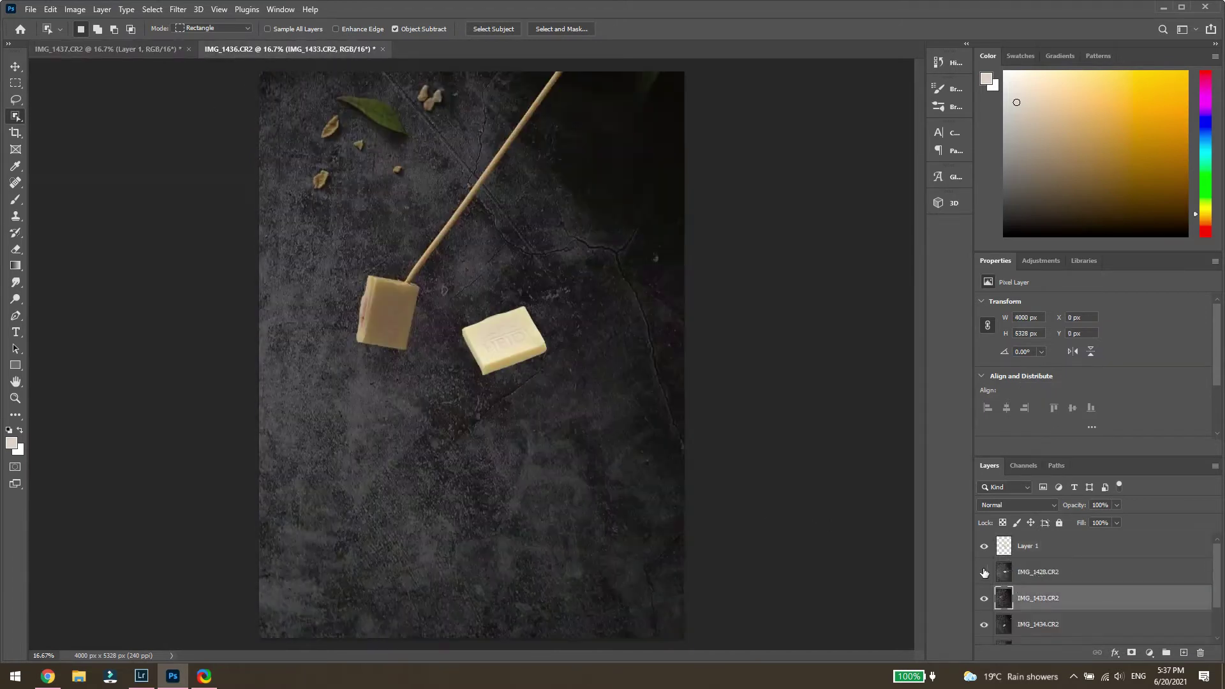
click(985, 547)
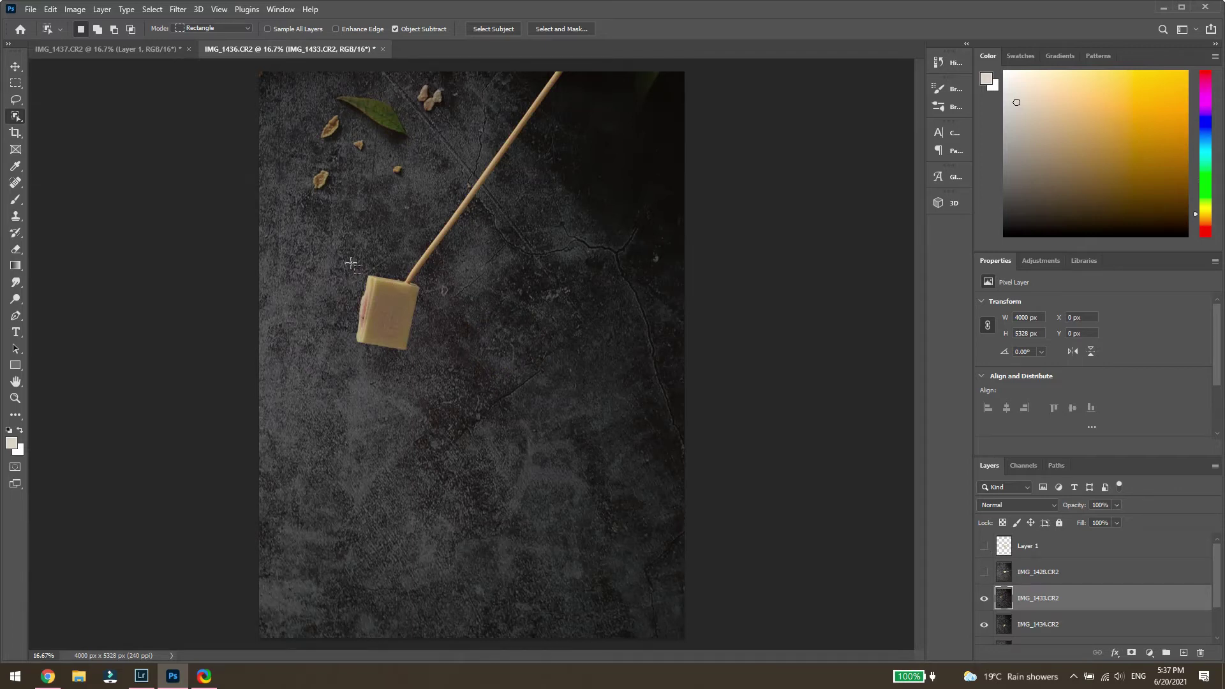
drag(352, 263, 434, 368)
right_click(393, 325)
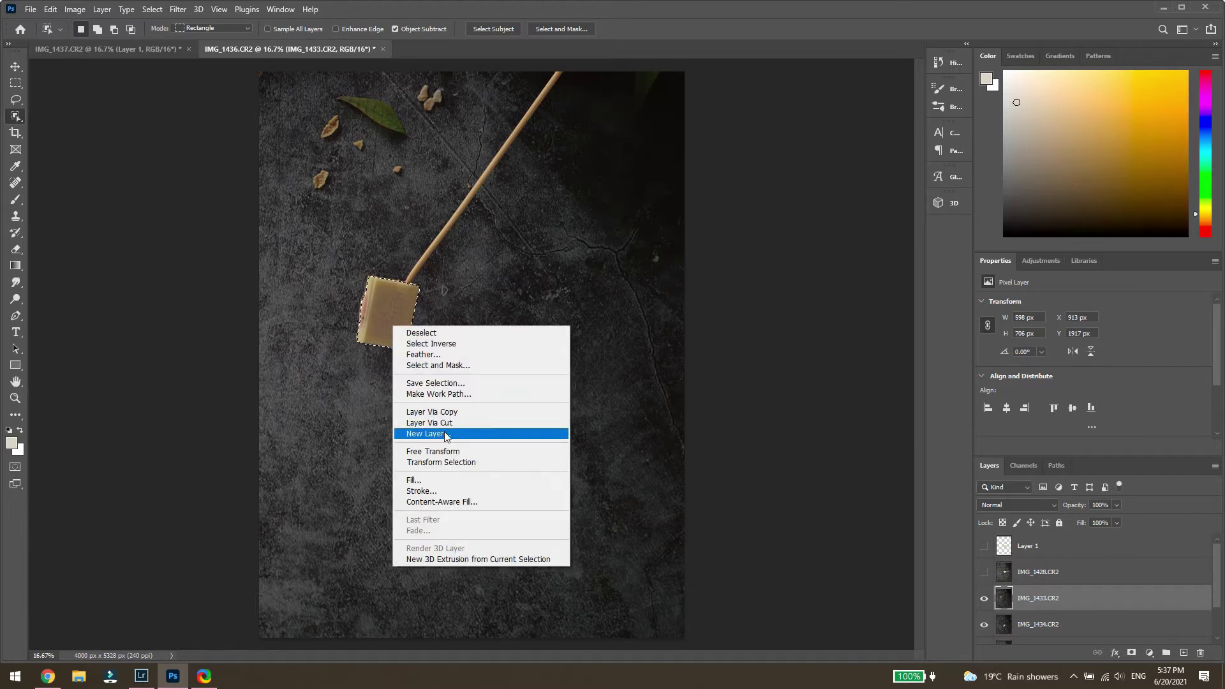
click(434, 413)
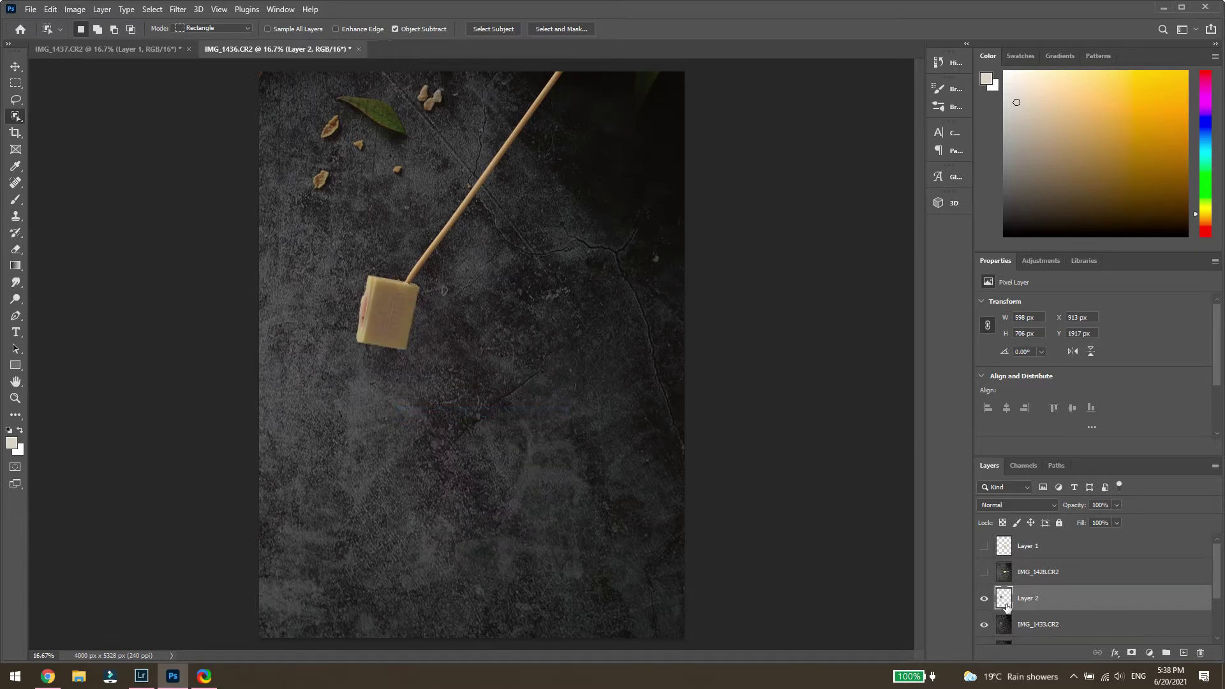
drag(1007, 606, 488, 267)
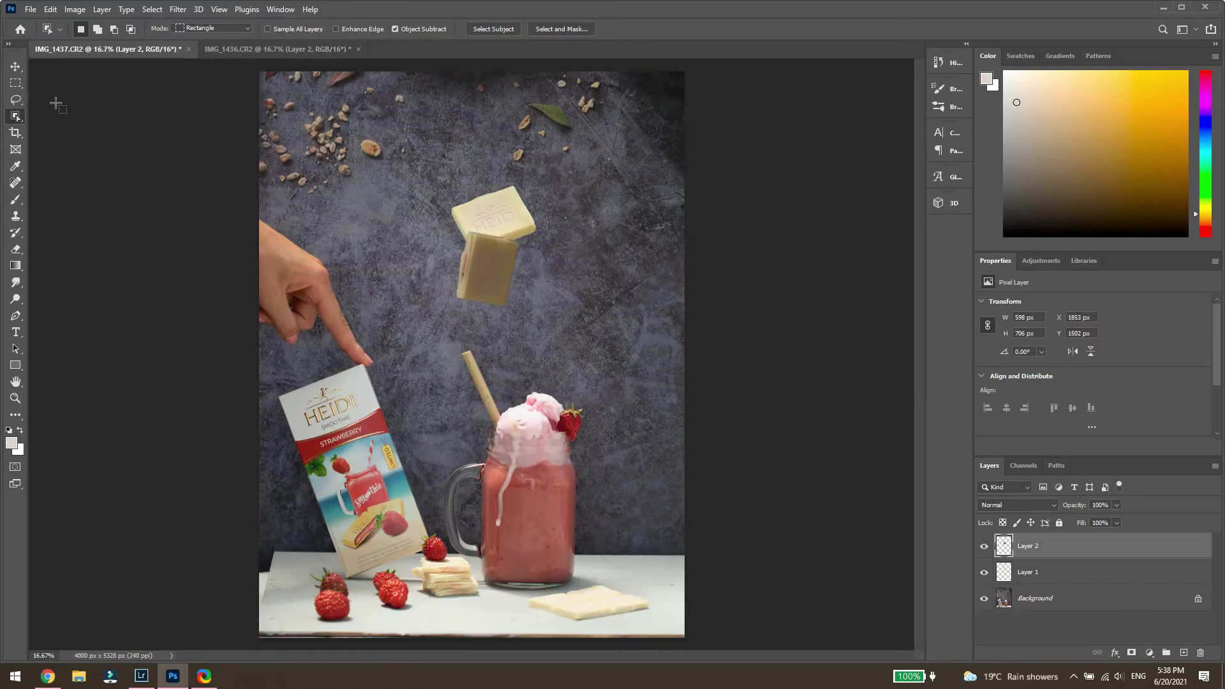
Step: Copy the third chocolate piece to a layer and bring it into the smoothie image
click(224, 51)
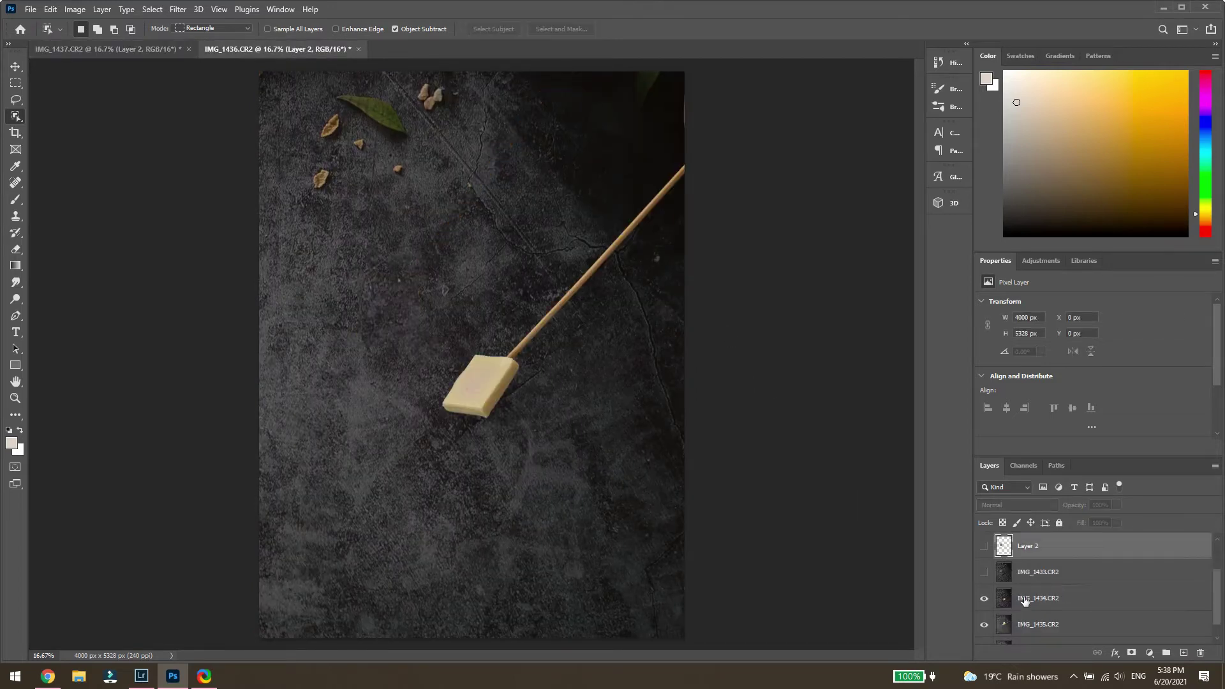
right_click(480, 389)
click(504, 488)
drag(479, 396, 390, 220)
Step: Copy the fourth and fifth chocolate pieces into the smoothie image from the next shots
click(278, 49)
click(984, 579)
click(1034, 605)
right_click(469, 317)
click(583, 471)
drag(475, 323, 383, 255)
click(277, 49)
click(984, 579)
drag(510, 351, 526, 284)
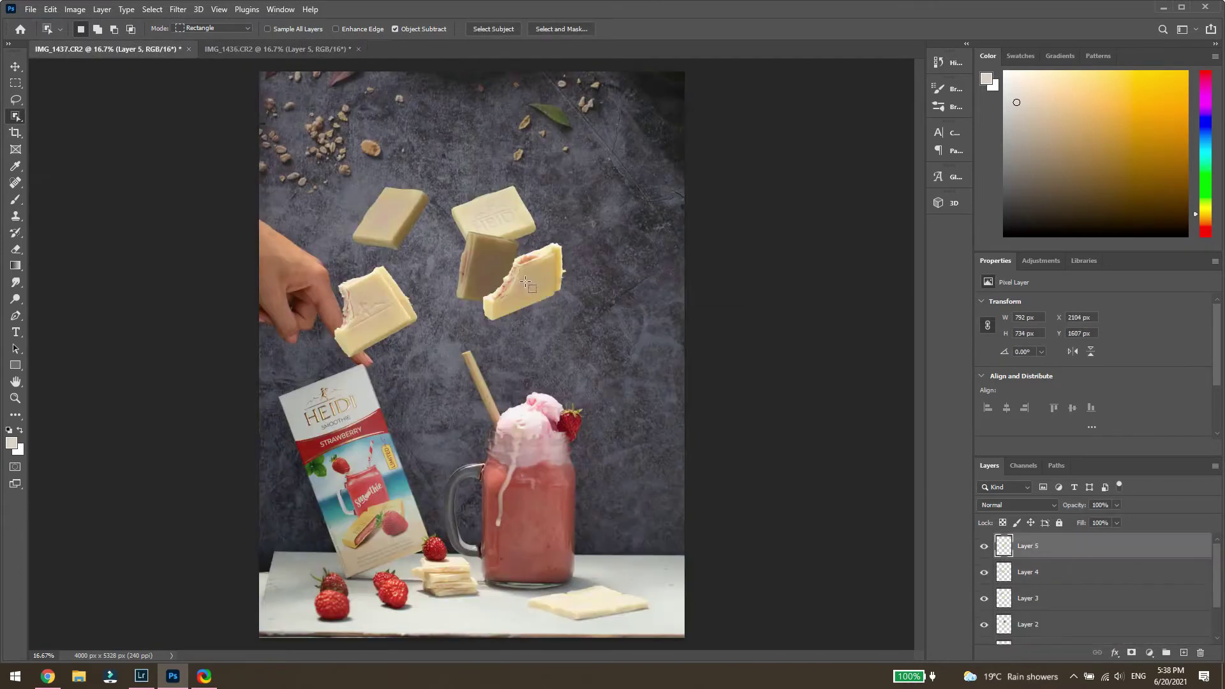
Step: Shrink the newest chocolate toward the straw and the upper-right piece with Free Transform
click(16, 66)
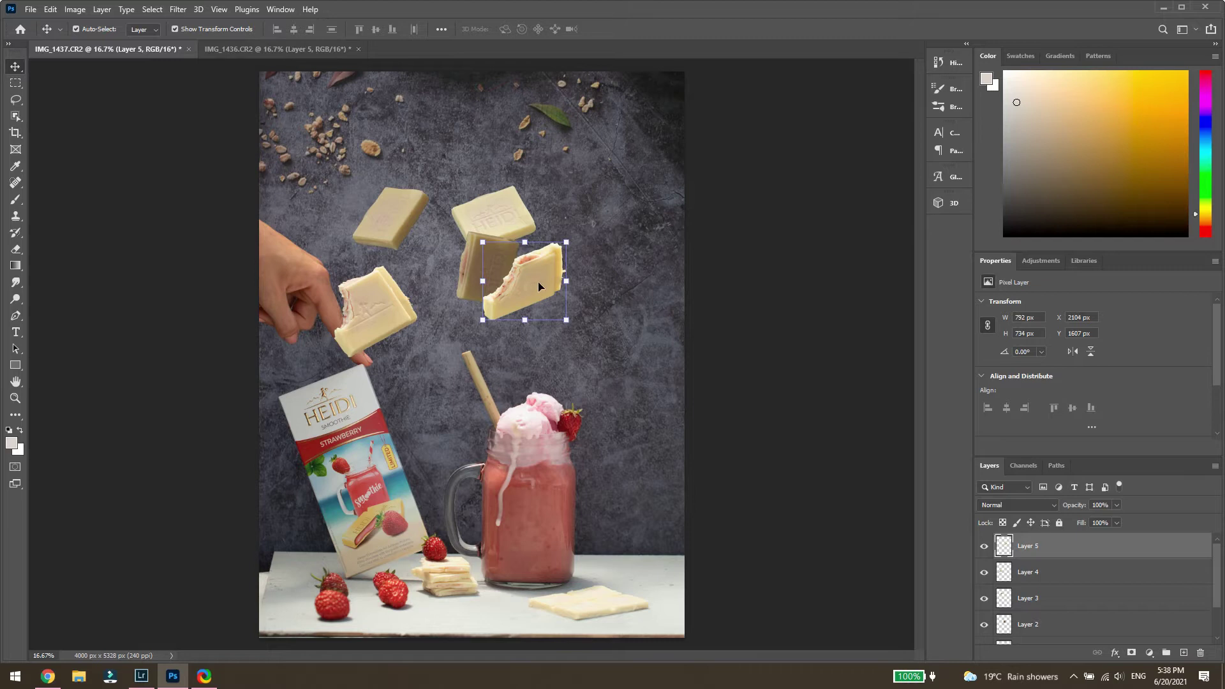
drag(557, 312, 555, 360)
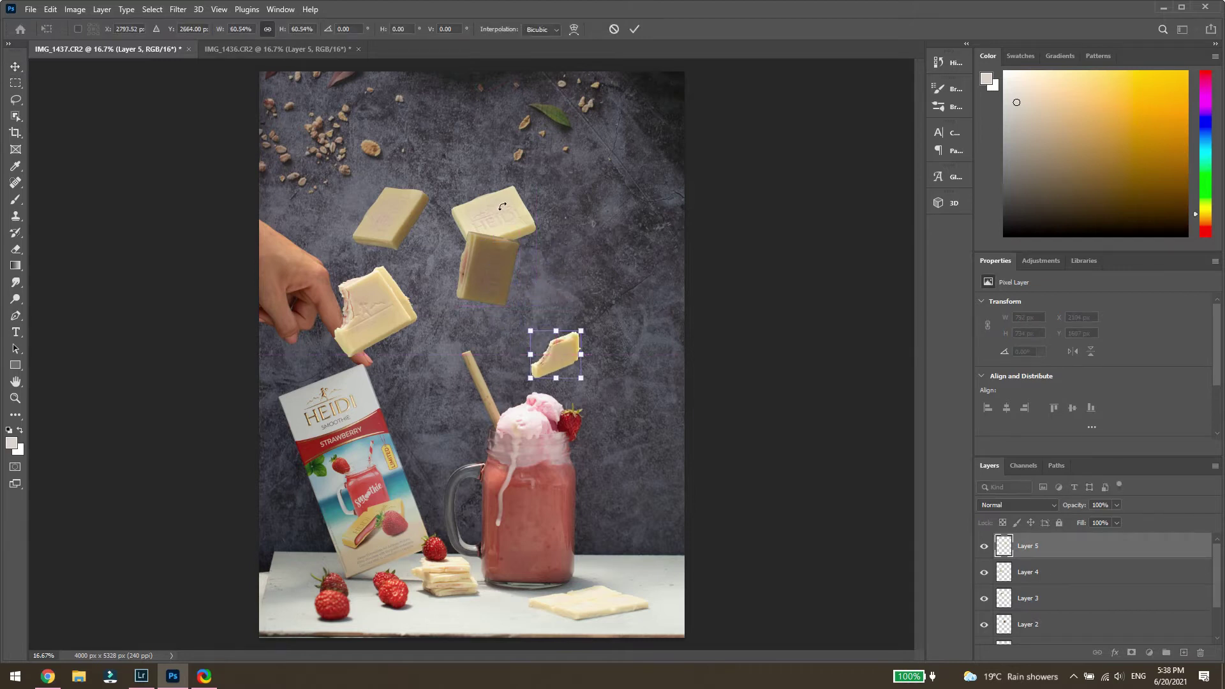
key(Return)
click(550, 300)
drag(601, 213, 560, 253)
key(Return)
Step: Move the HEIDI-stamped piece right and start shrinking the shaded middle piece
drag(506, 219, 588, 260)
key(Return)
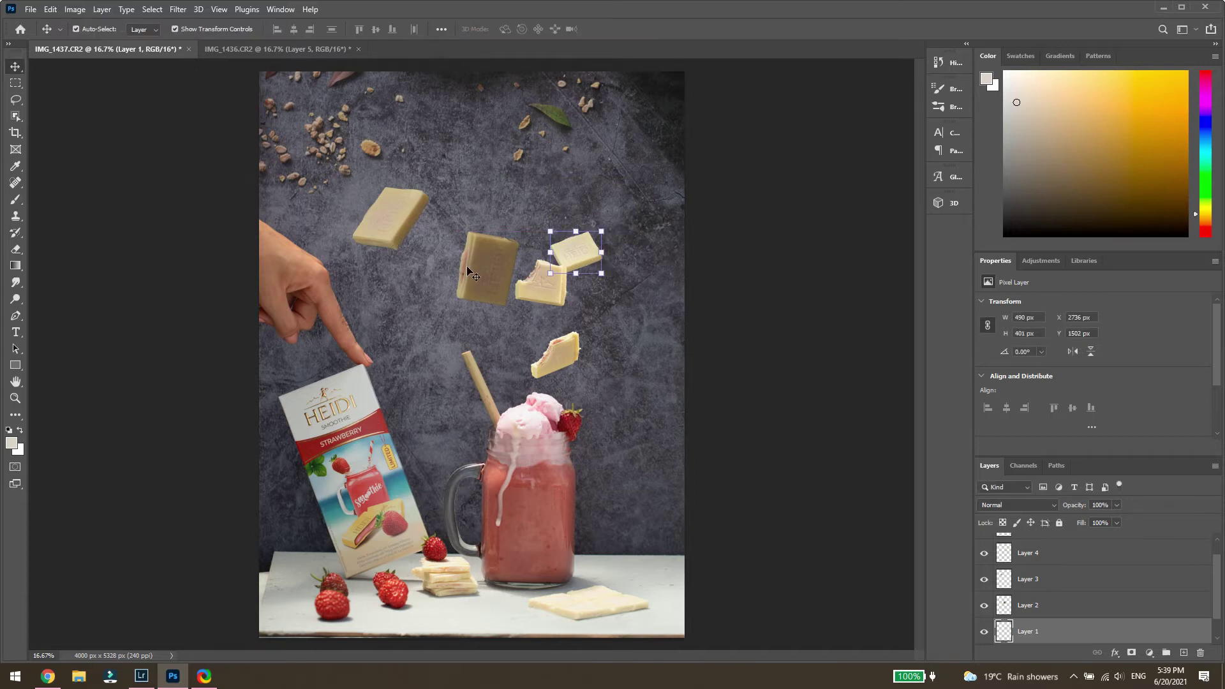
click(468, 268)
drag(519, 233, 507, 257)
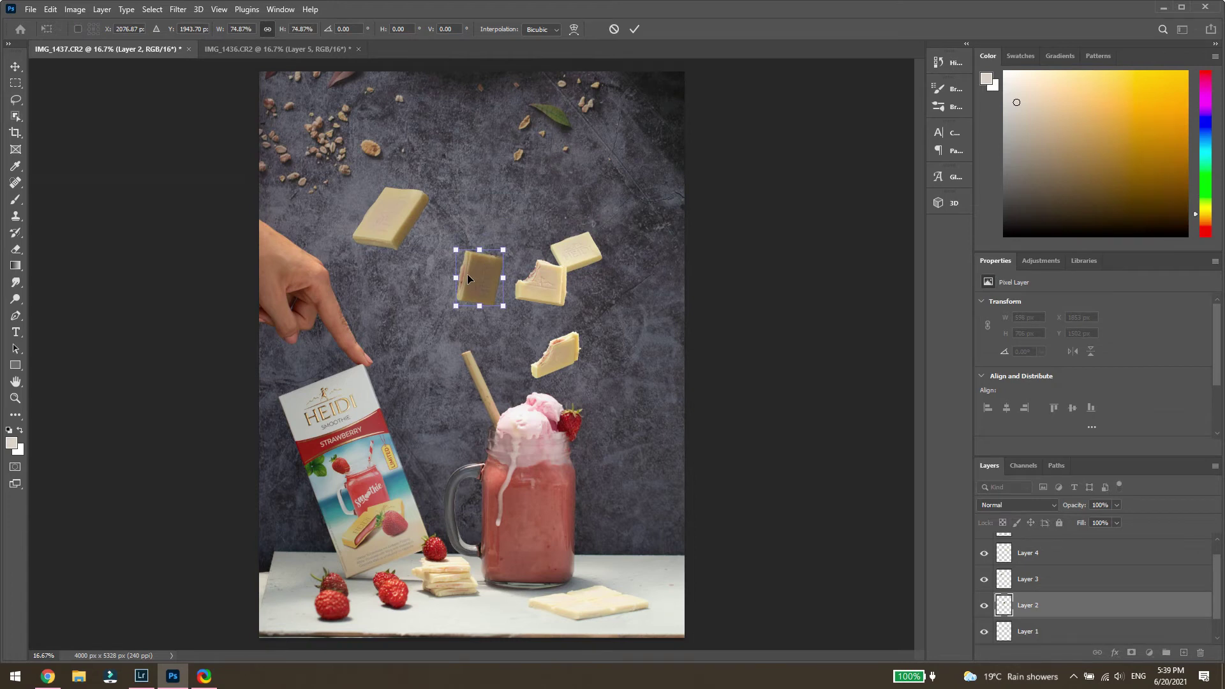
Step: Commit the shaded piece's resize and raise its brightness with Brightness/Contrast
click(76, 9)
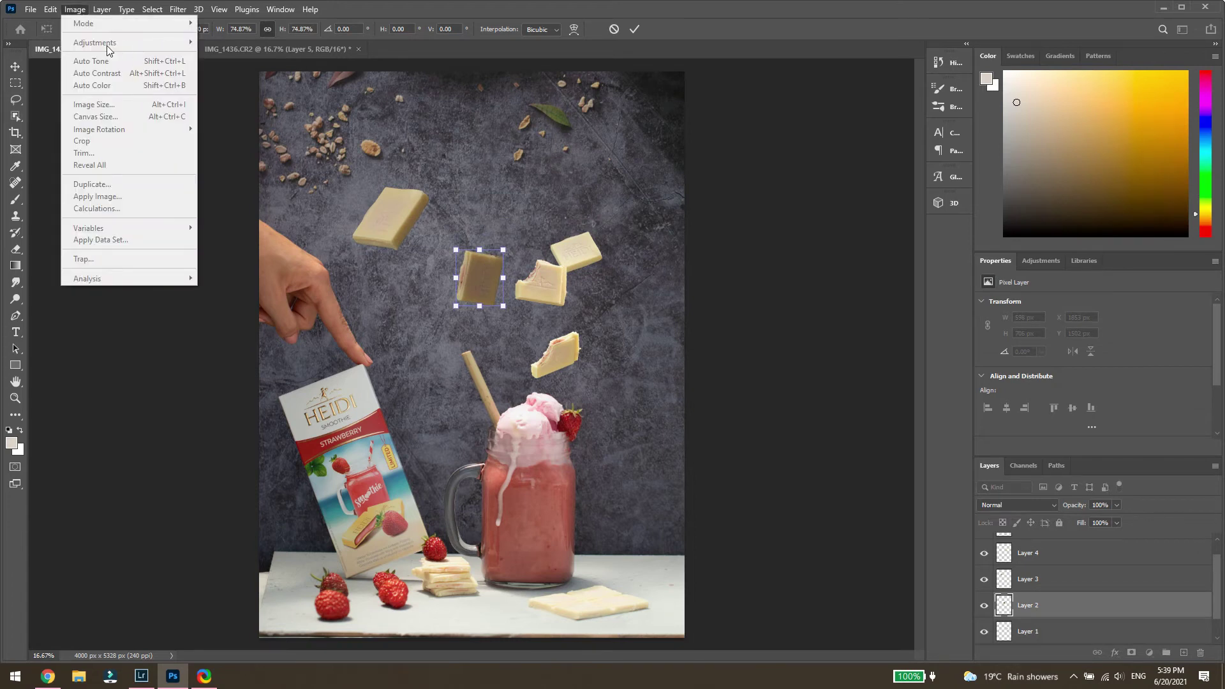
click(480, 279)
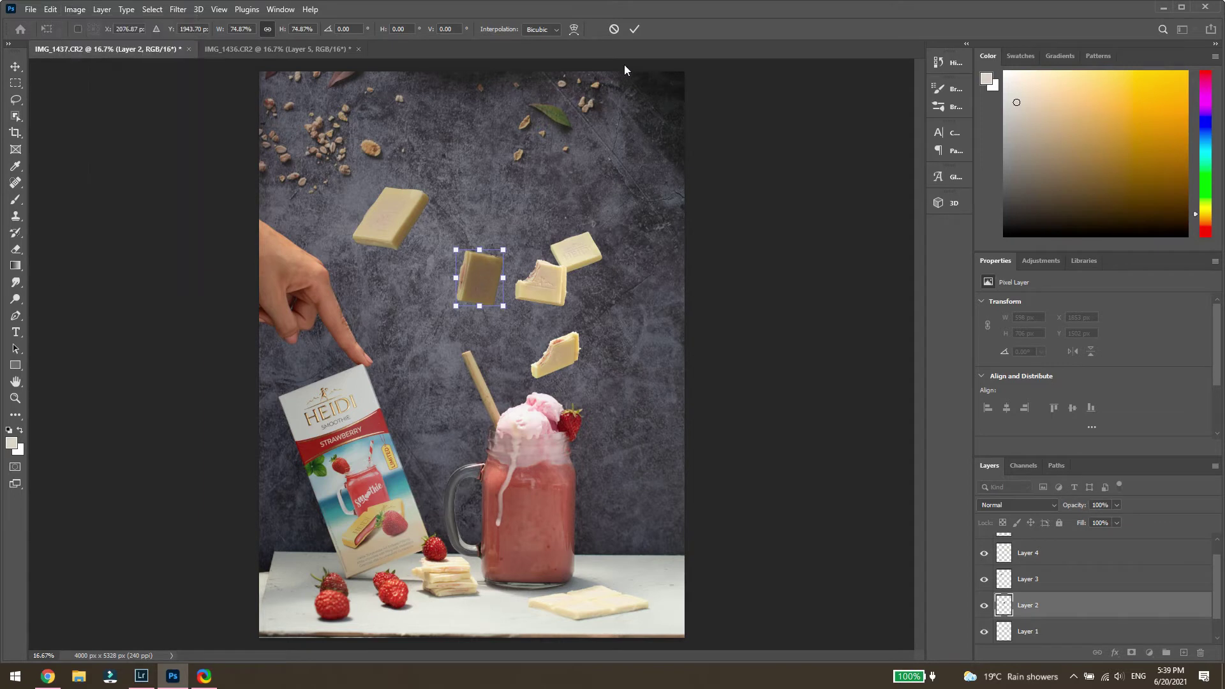
click(634, 29)
click(80, 10)
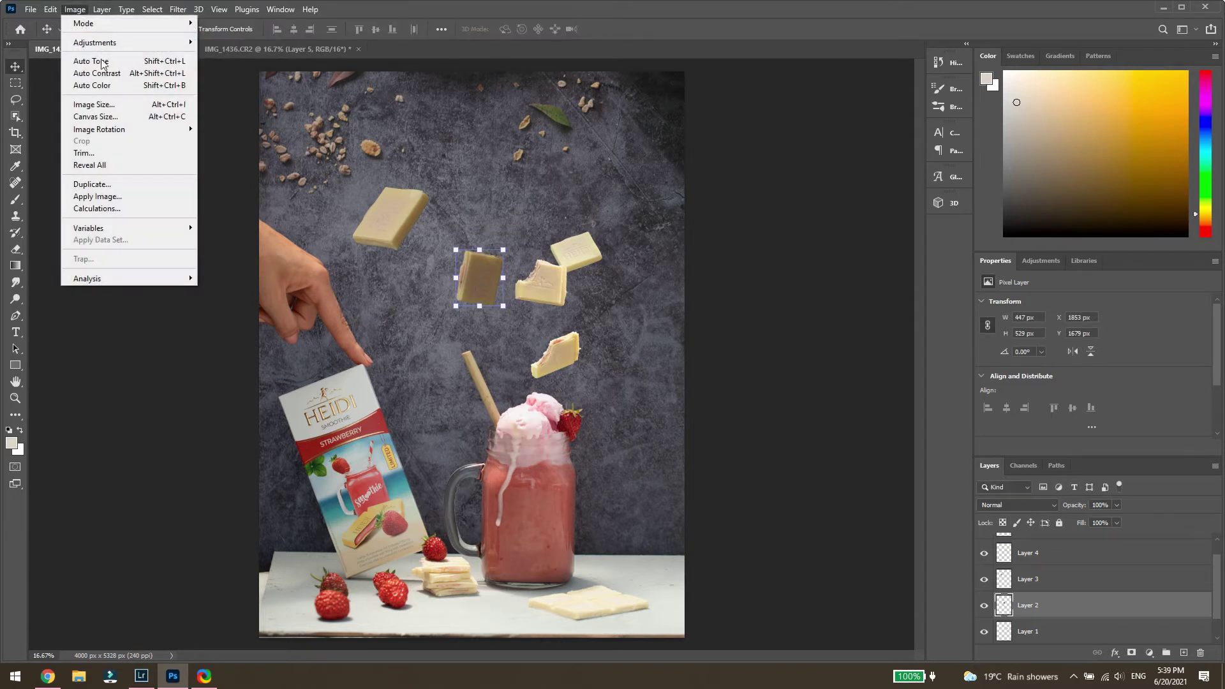
mouse_move(179, 42)
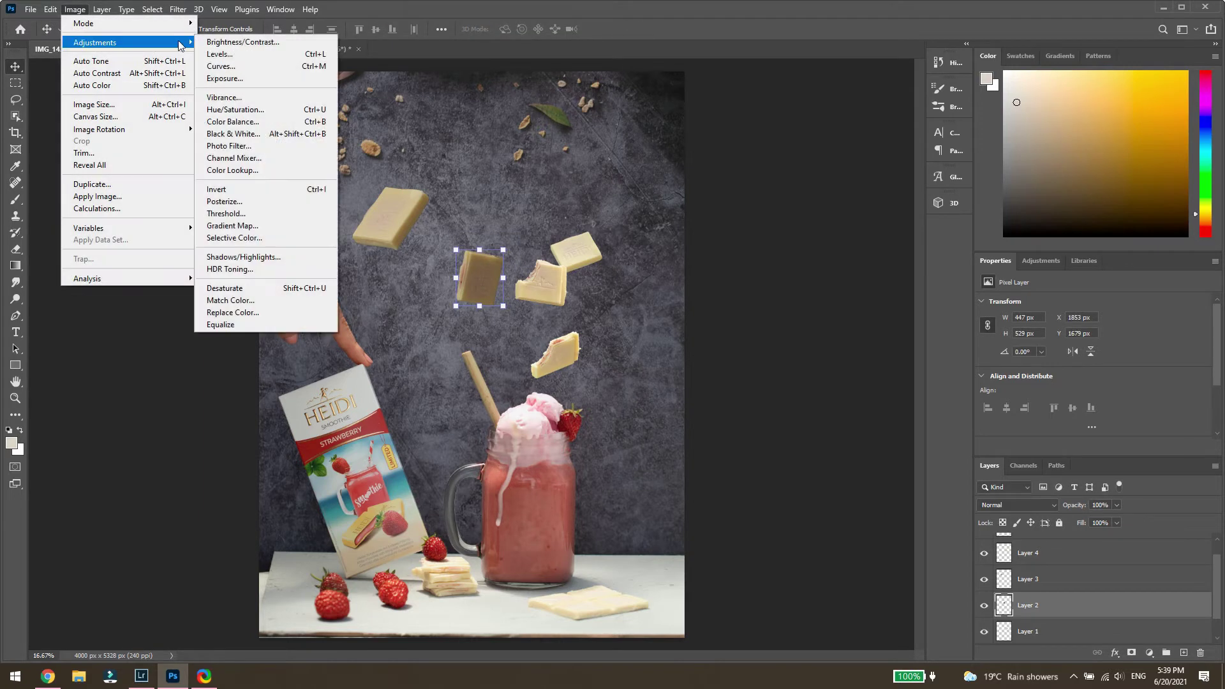
click(281, 43)
drag(752, 181, 746, 215)
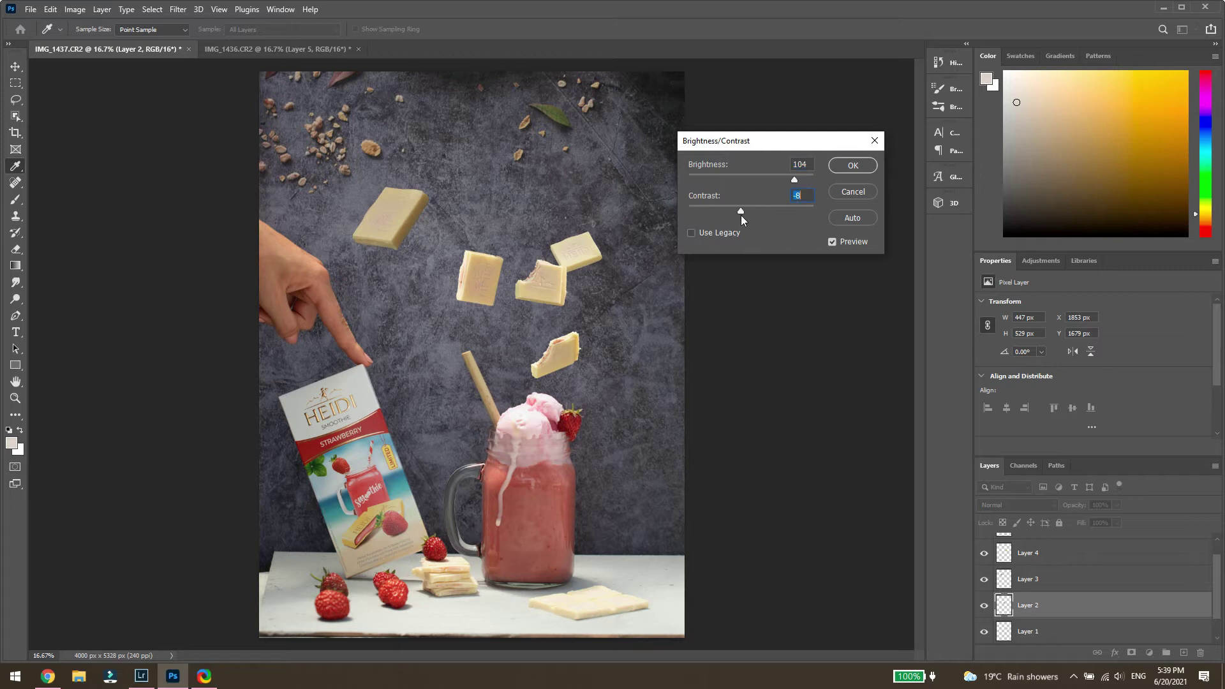
click(868, 166)
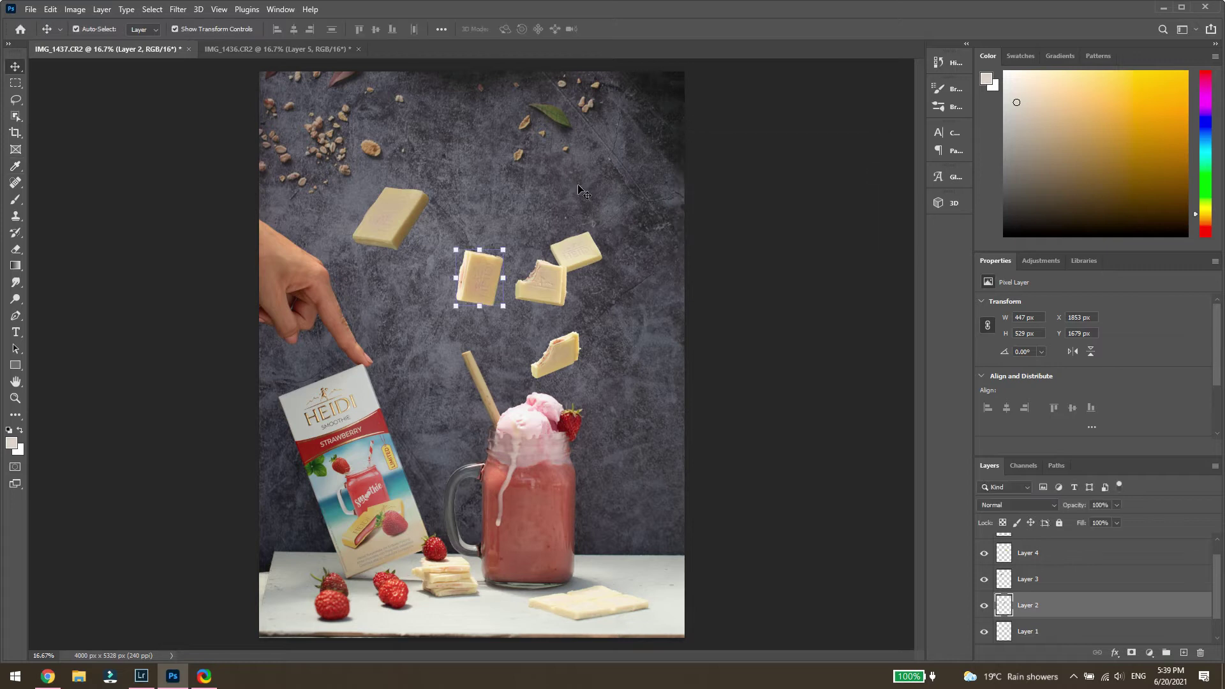
Step: Set the top-left chocolate piece to brightness 50 with slightly lower contrast
click(387, 233)
click(75, 8)
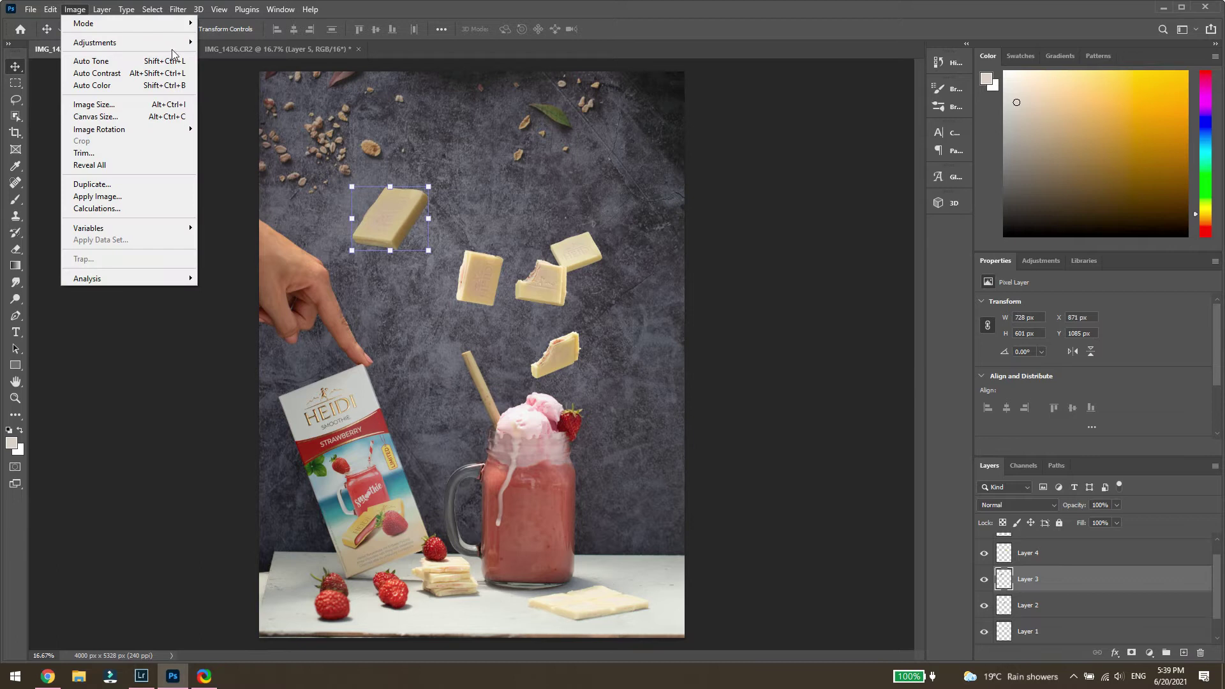
mouse_move(160, 42)
click(217, 43)
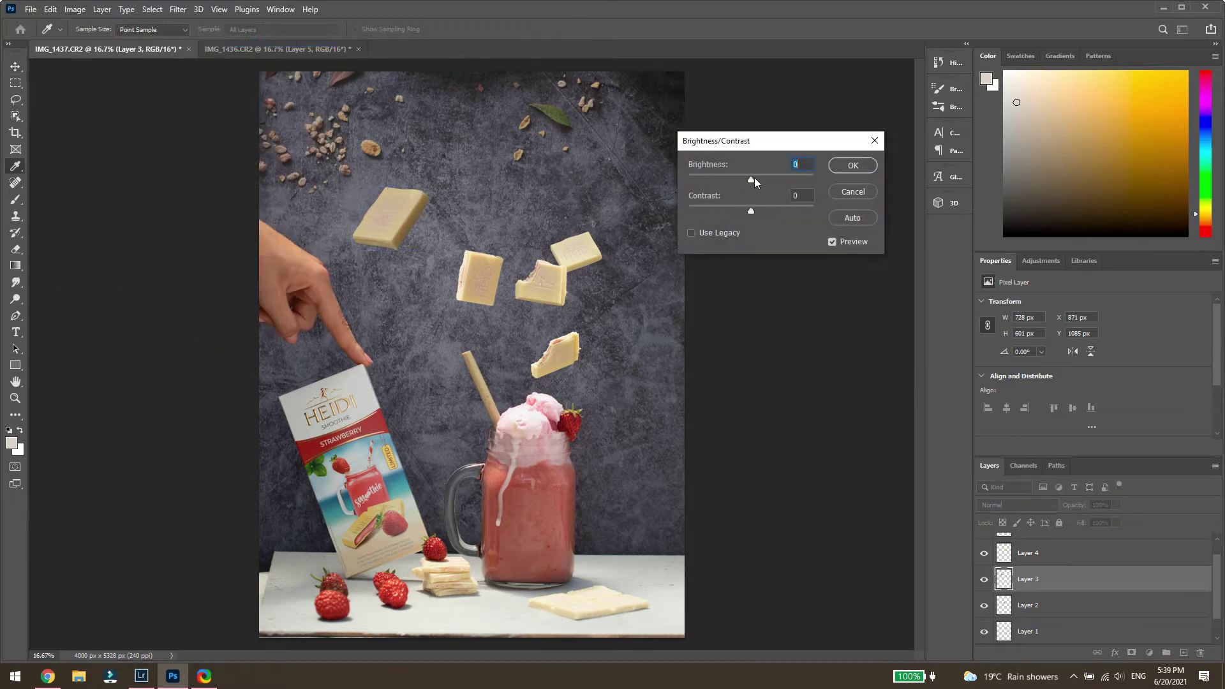
drag(752, 178, 748, 214)
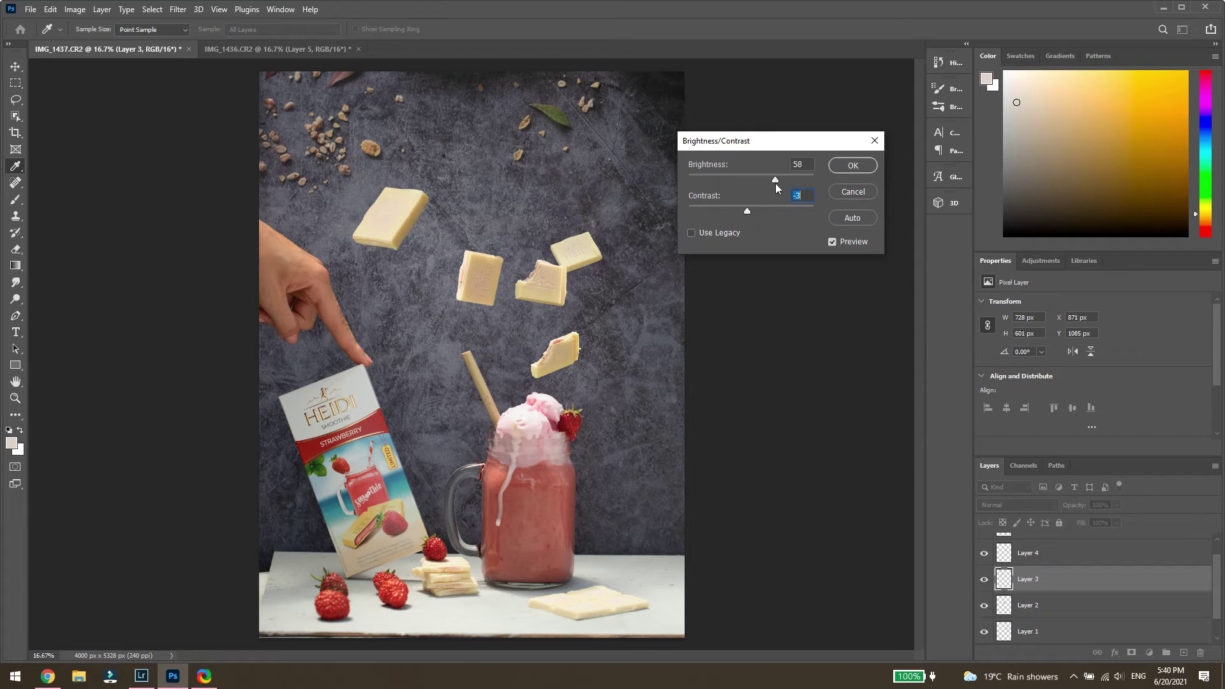
click(852, 167)
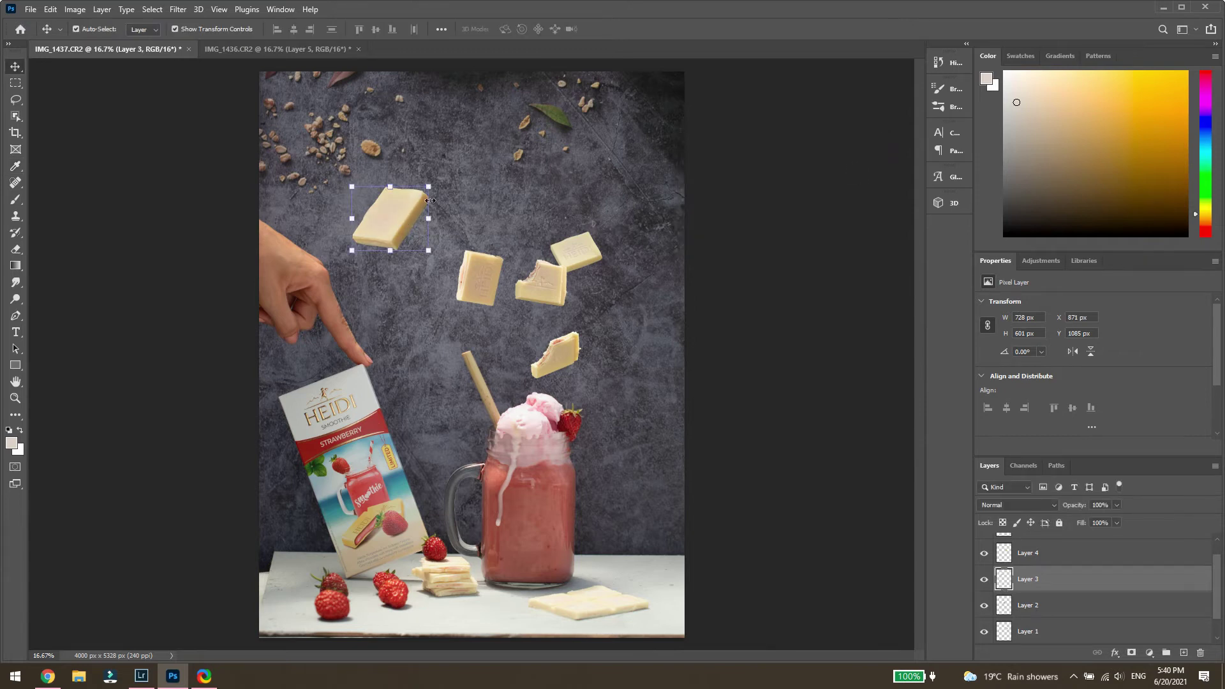
Step: Shrink and reposition the top, lower and bitten chocolate pieces into a staggered line
drag(431, 185, 559, 193)
key(Return)
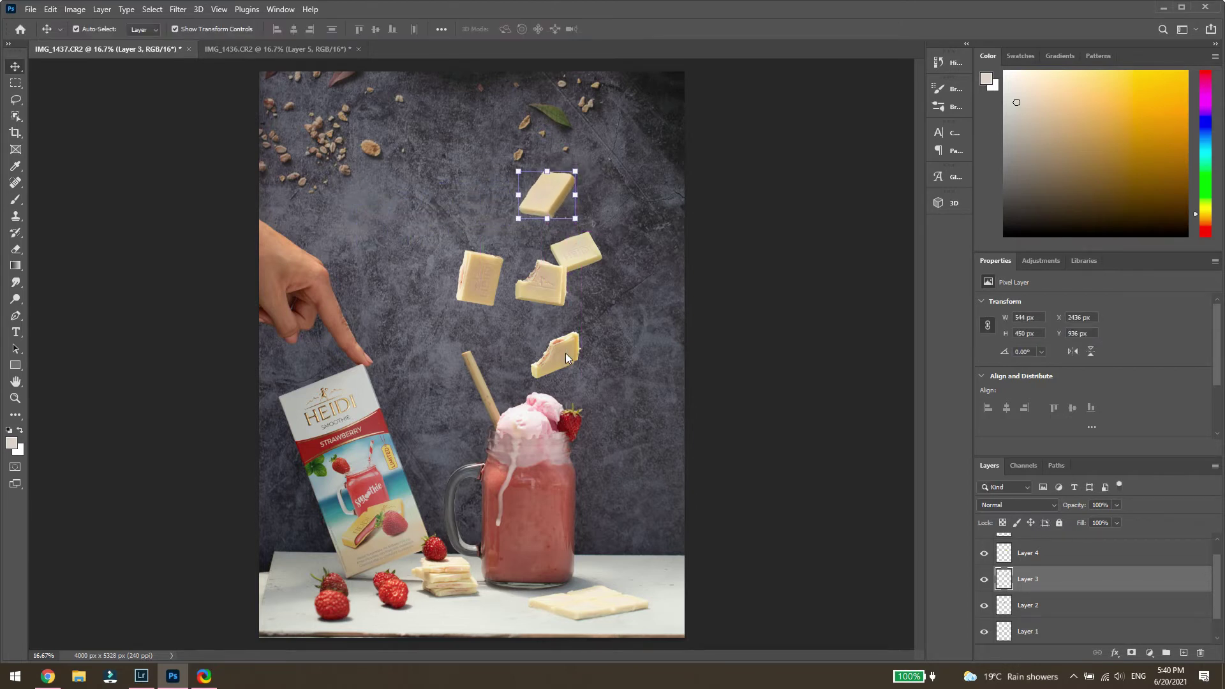
drag(566, 354, 555, 327)
key(Return)
drag(541, 284, 565, 313)
mouse_move(482, 273)
mouse_down()
mouse_move(515, 278)
mouse_move(493, 263)
mouse_up()
key(Return)
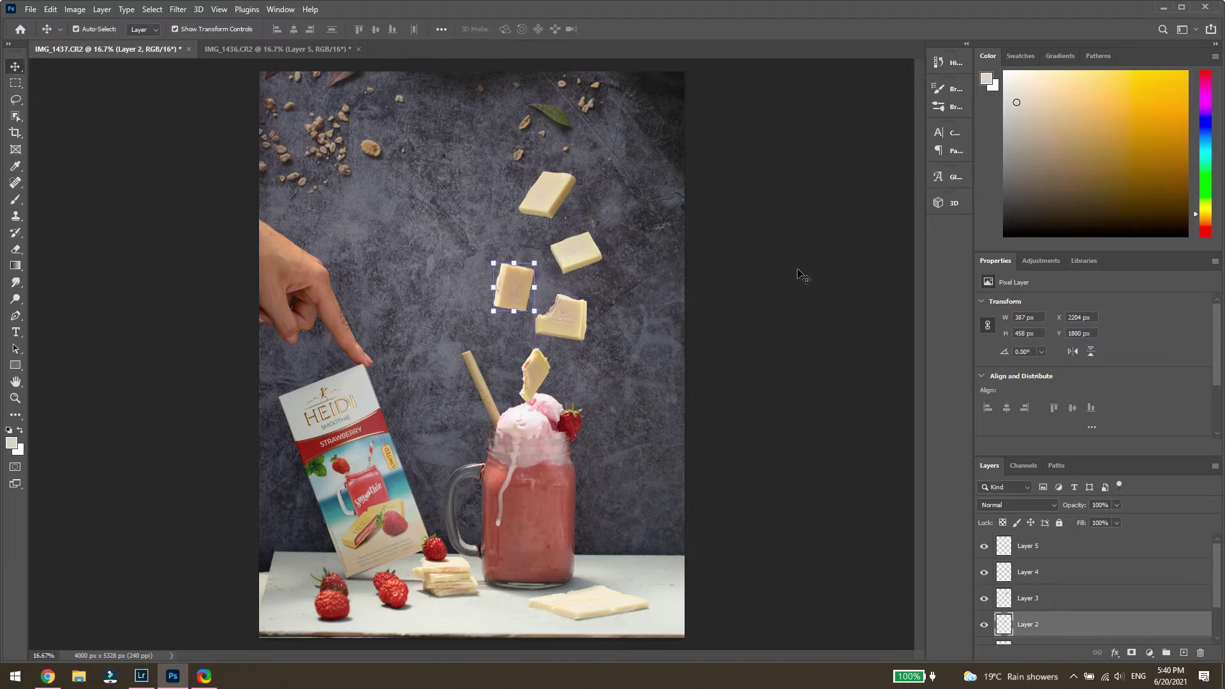
Step: Nudge the top chocolate piece down-right and shift the second piece left
click(553, 184)
key(ctrl+t)
drag(552, 184, 556, 191)
click(635, 29)
drag(581, 262, 566, 265)
Step: Delete the bitten chocolate piece, lower the third piece and shift the top piece left
click(516, 291)
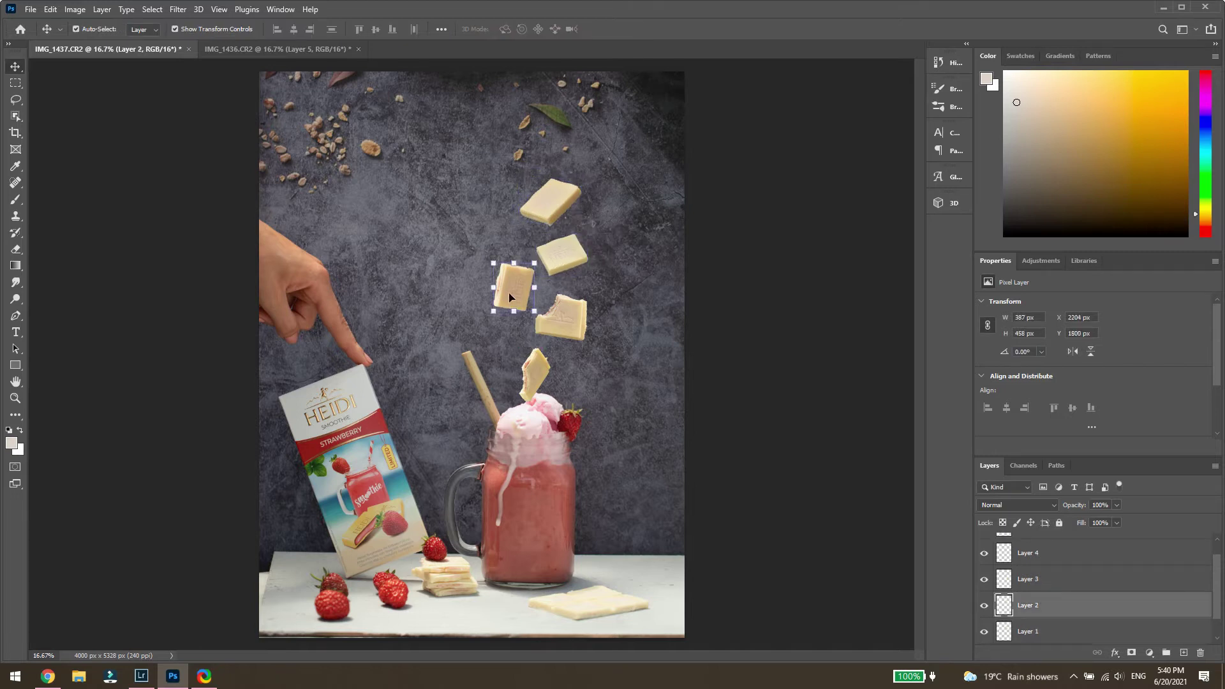
click(566, 327)
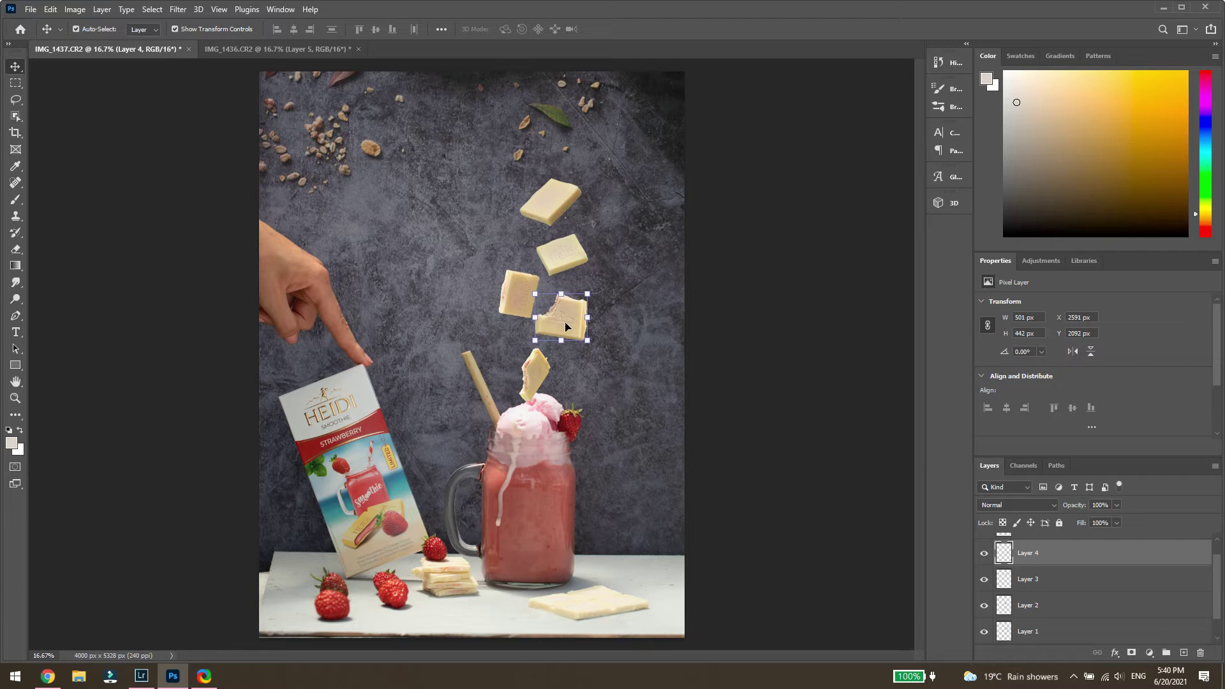
key(Delete)
drag(546, 306, 544, 326)
click(563, 263)
drag(554, 214, 540, 216)
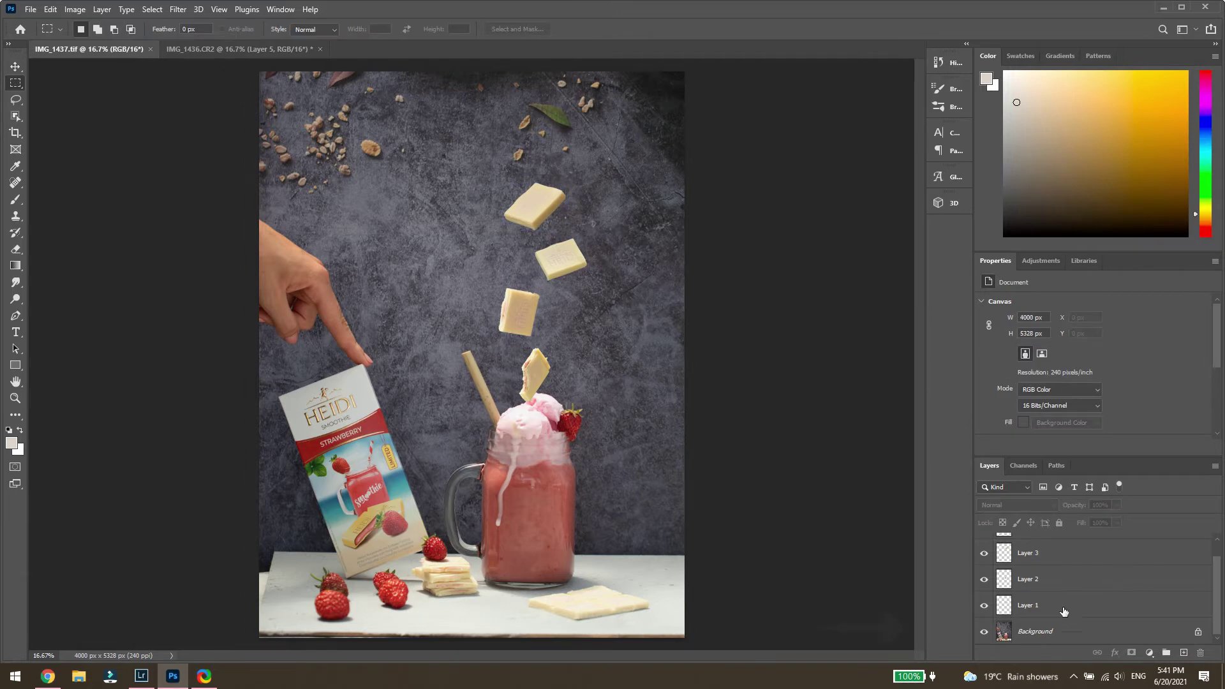
Step: Content-Aware Fill the scattered nuts at the backdrop's top-left on the Background layer
click(1022, 638)
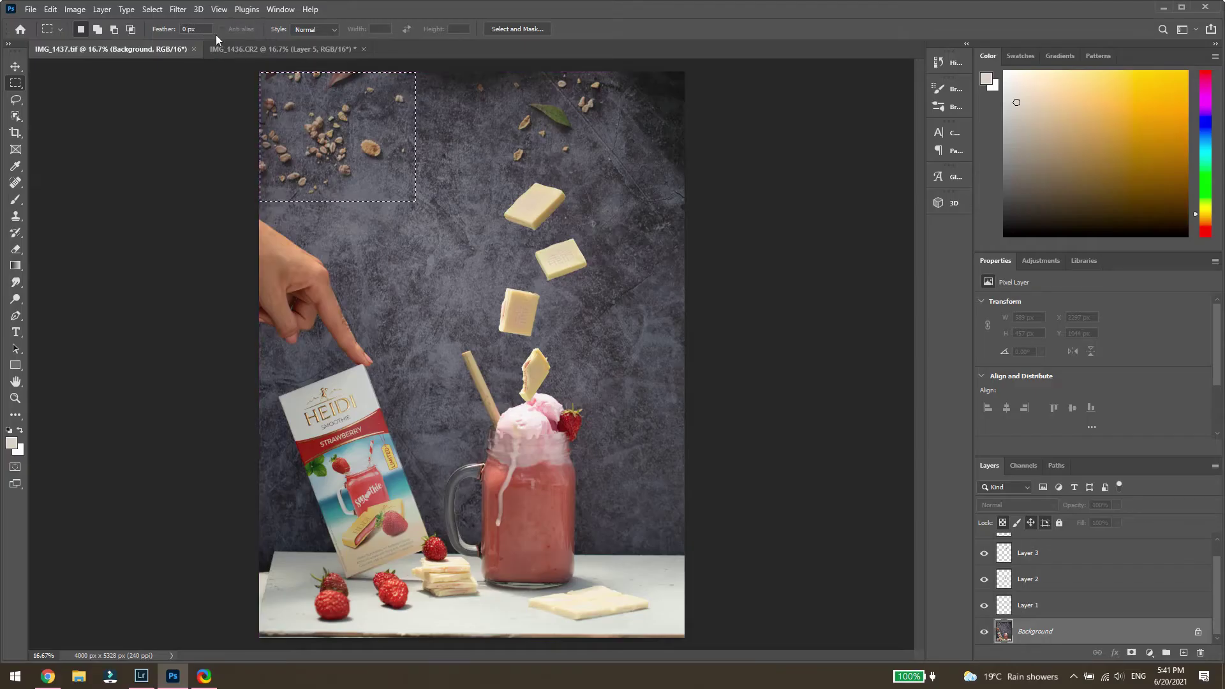
right_click(1026, 502)
click(350, 316)
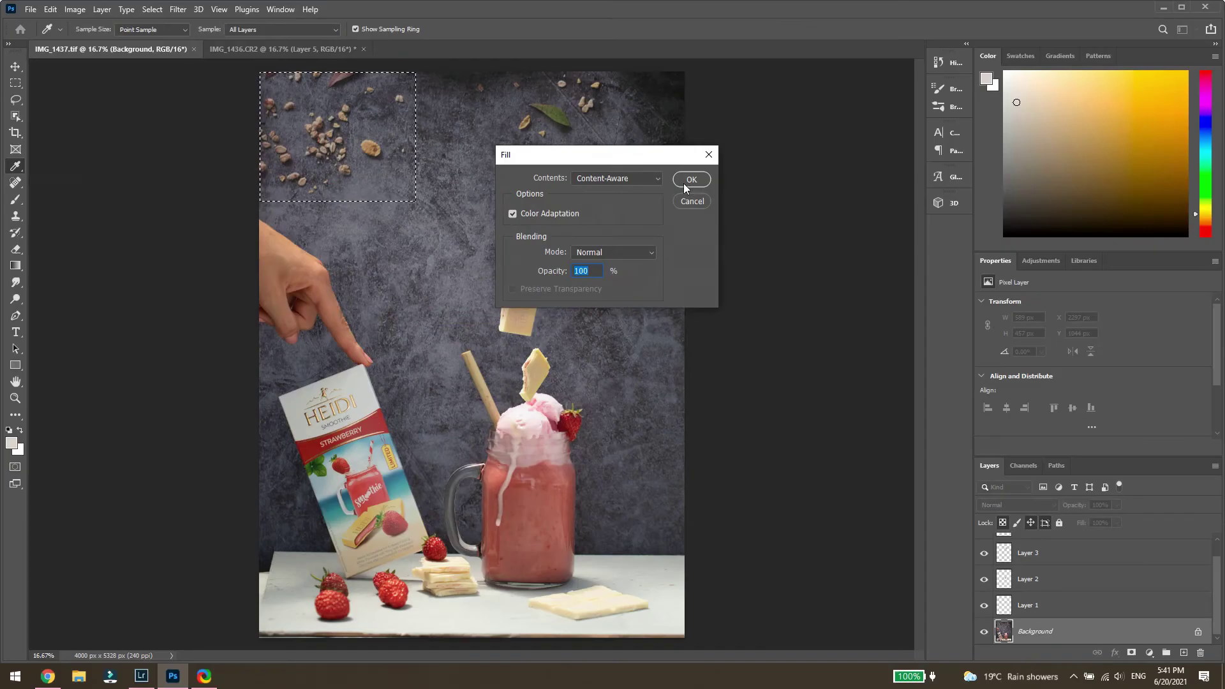
click(683, 182)
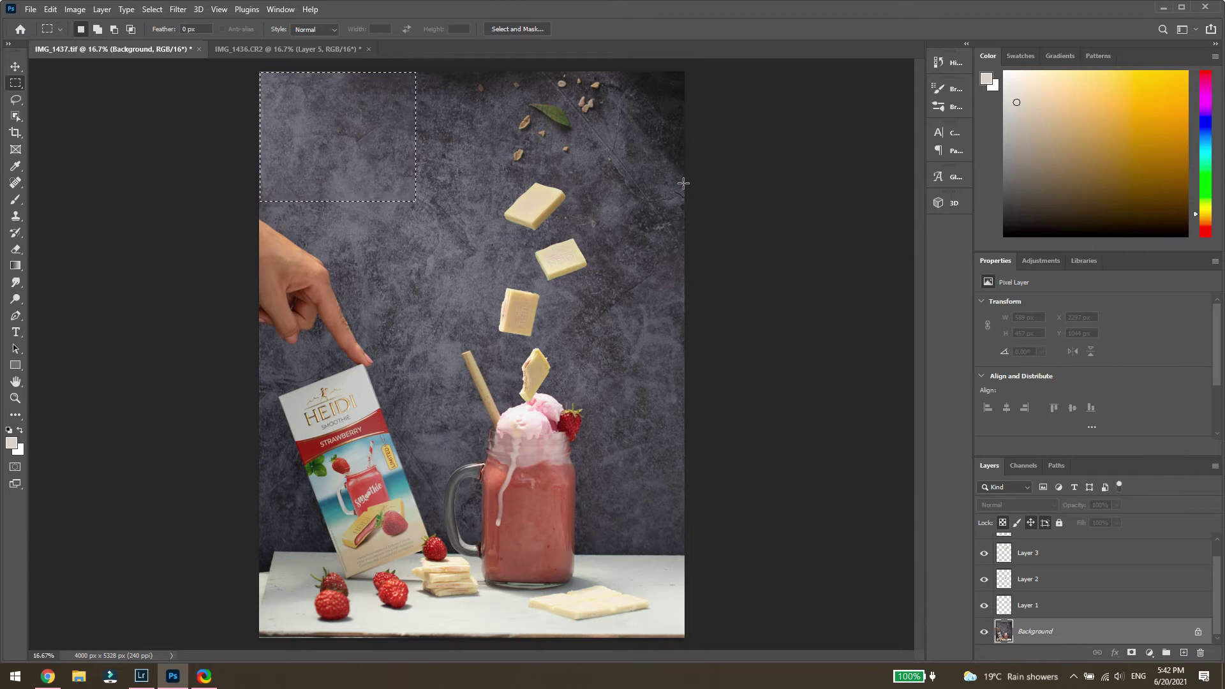
key(ctrl+d)
Step: Marquee the top-centre nuts and leaf and remove them with Content-Aware Fill
drag(458, 81, 638, 165)
right_click(538, 125)
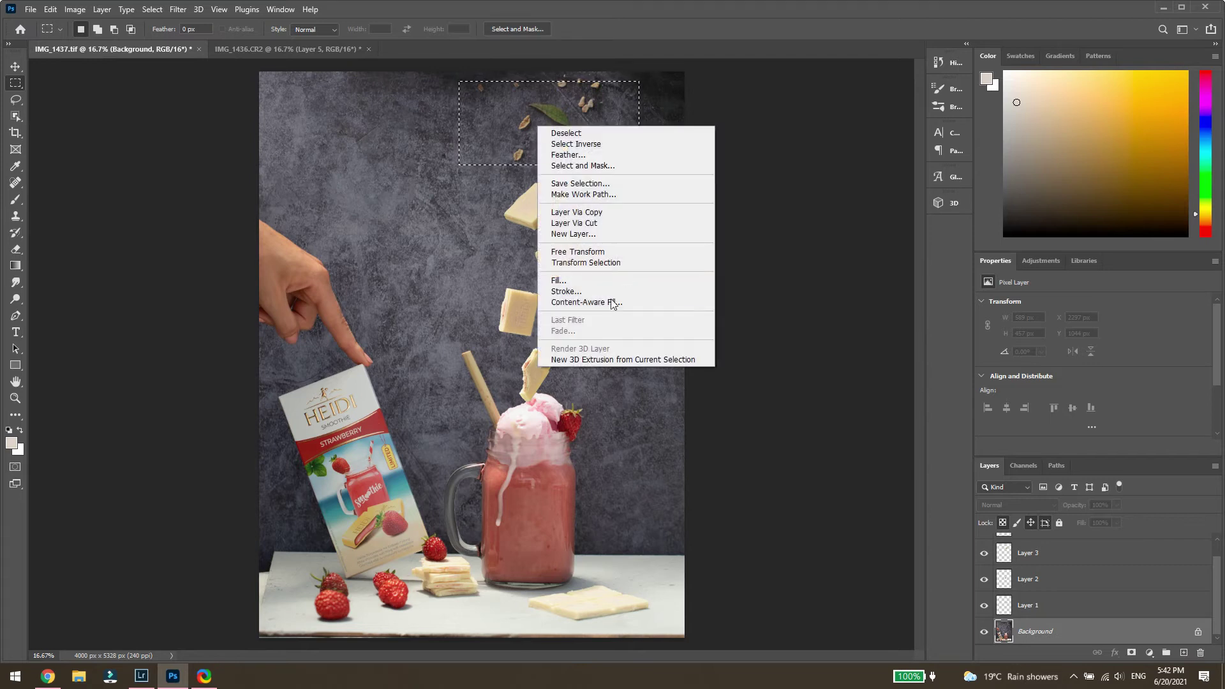
click(572, 279)
key(Return)
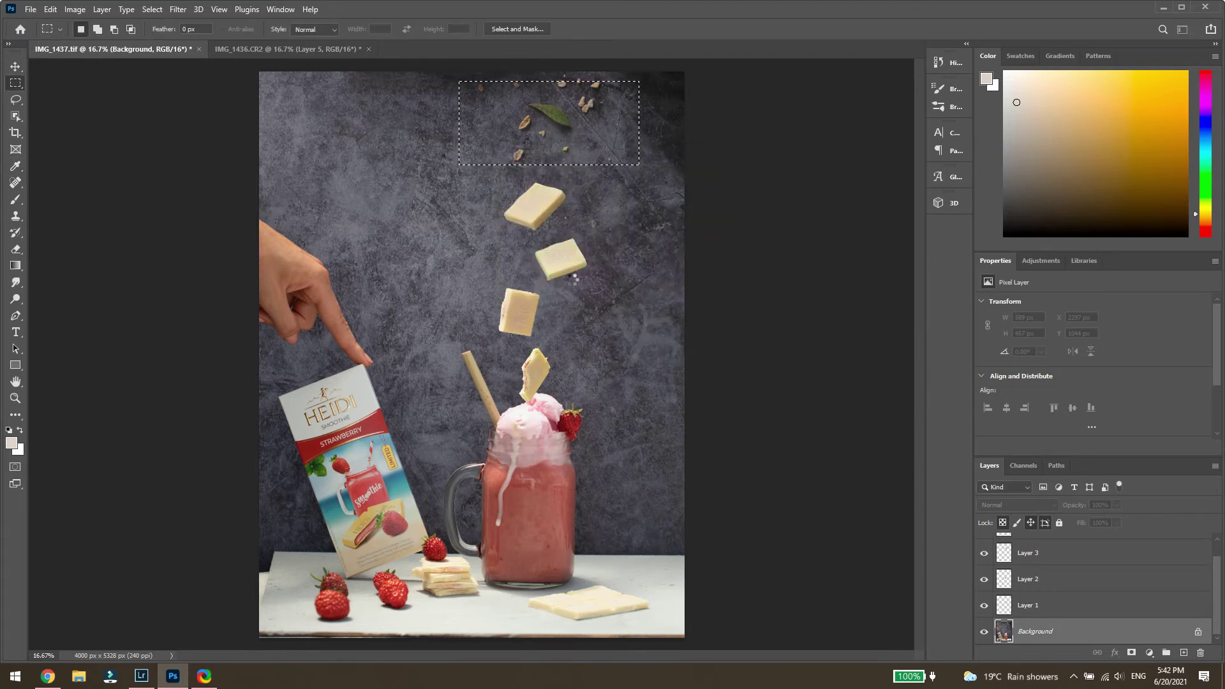
Step: Deselect and heal the remaining specks along the backdrop's top edge with Spot Healing Brush
key(ctrl+d)
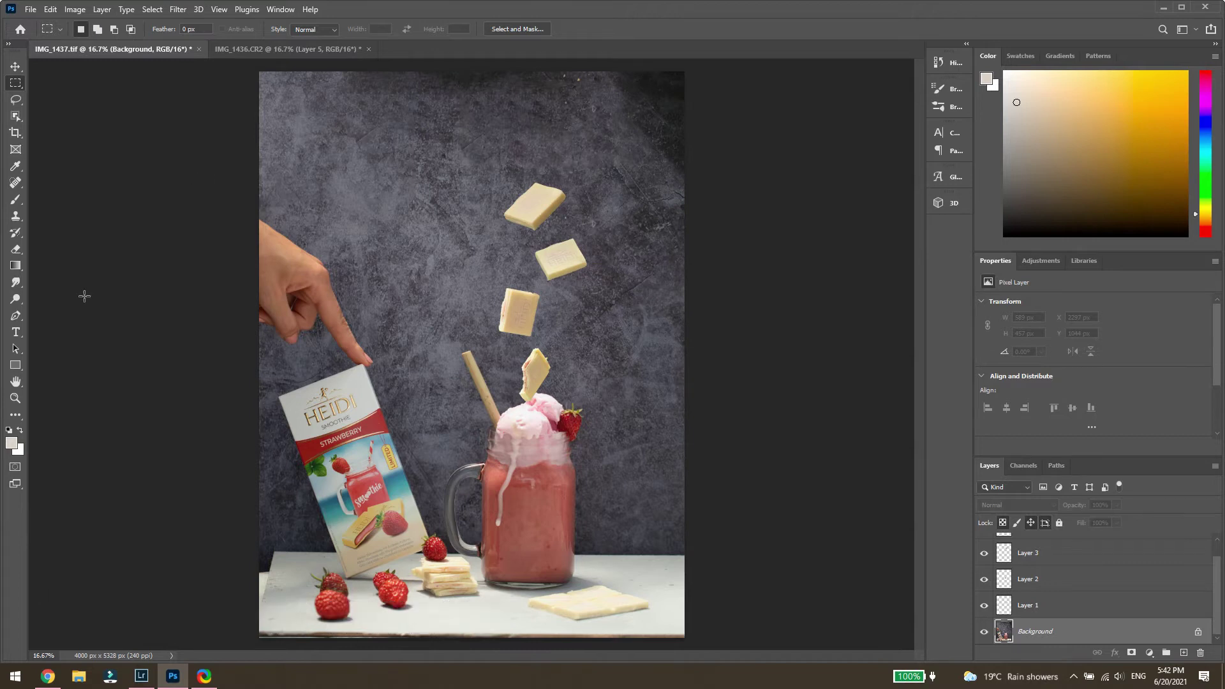
click(16, 183)
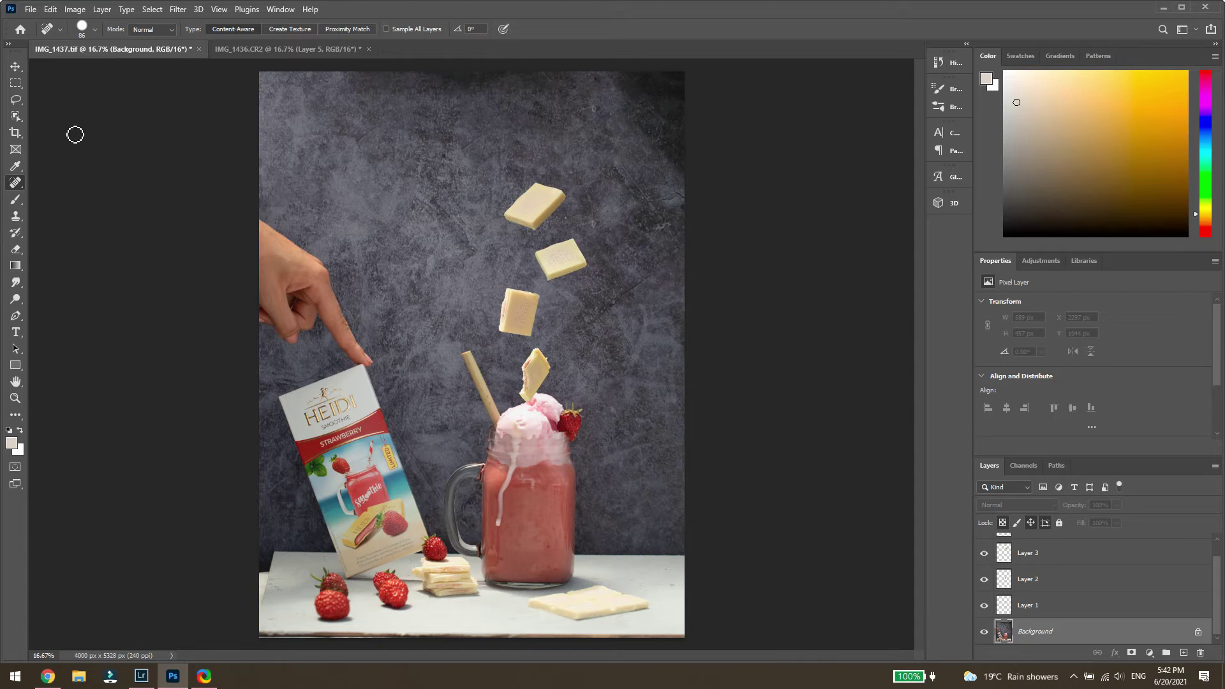
click(16, 99)
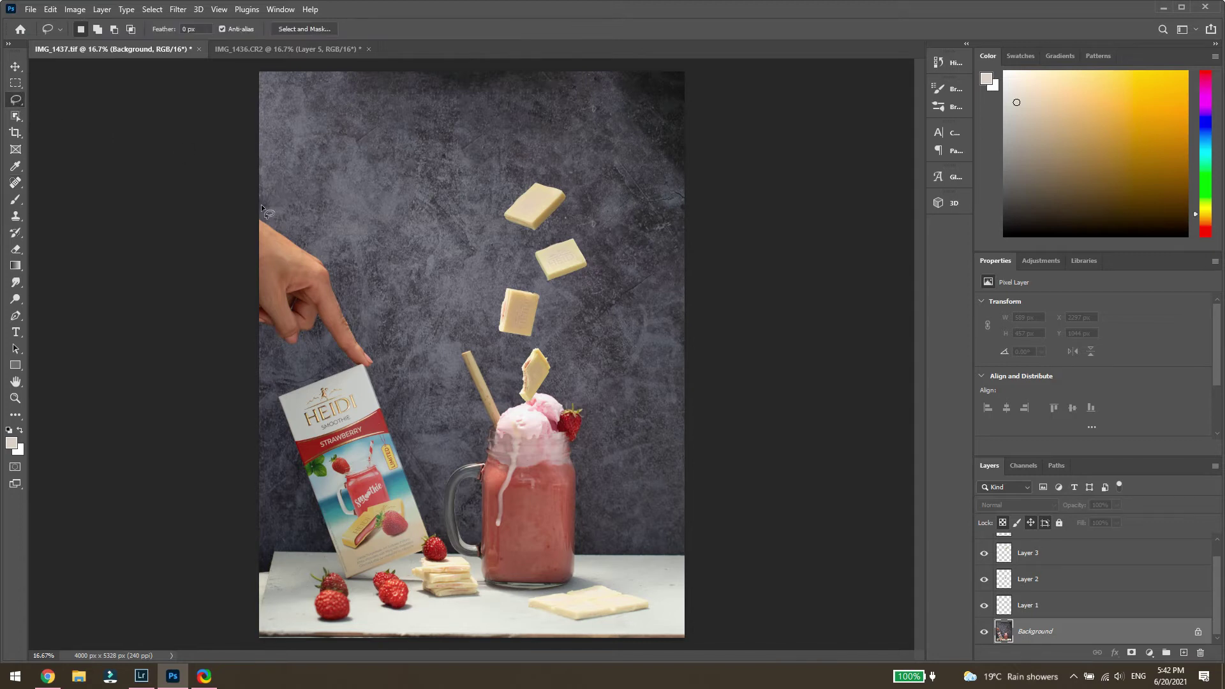
Step: Lasso the pointing hand at the left and replace it with Content-Aware Fill
mouse_move(278, 213)
mouse_down()
mouse_move(376, 302)
mouse_move(383, 339)
mouse_up()
mouse_move(349, 367)
mouse_down()
mouse_move(283, 357)
mouse_move(250, 335)
mouse_move(221, 197)
mouse_up()
right_click(282, 274)
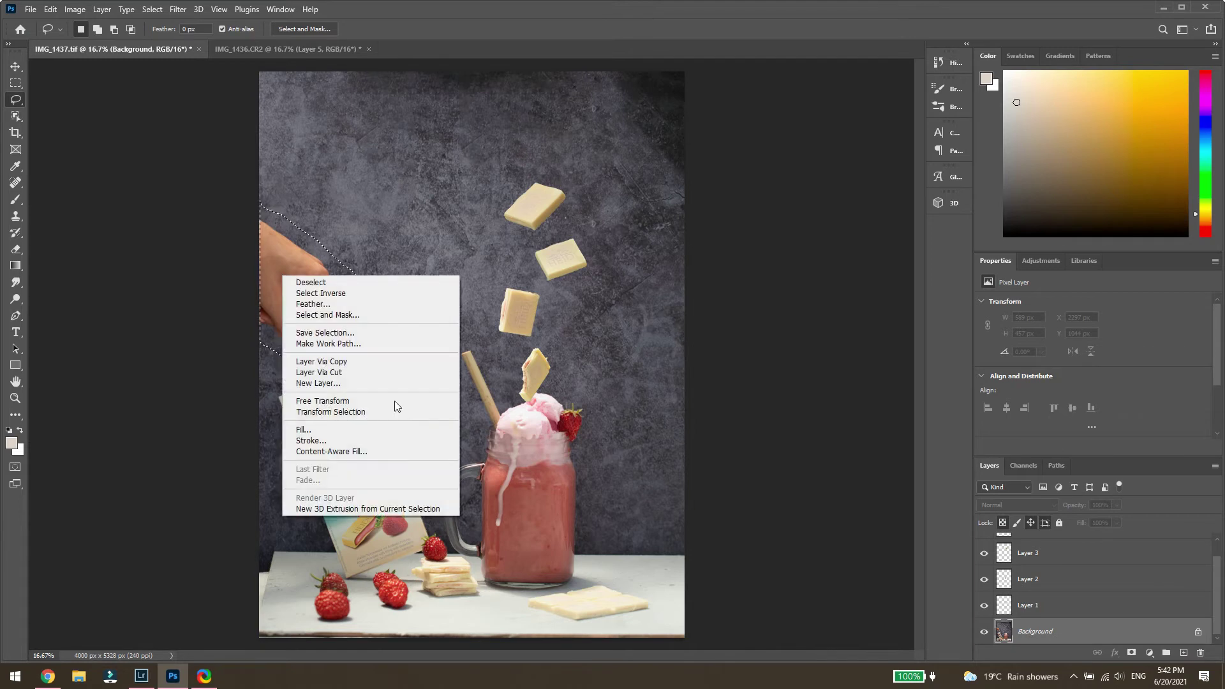
click(335, 430)
key(Return)
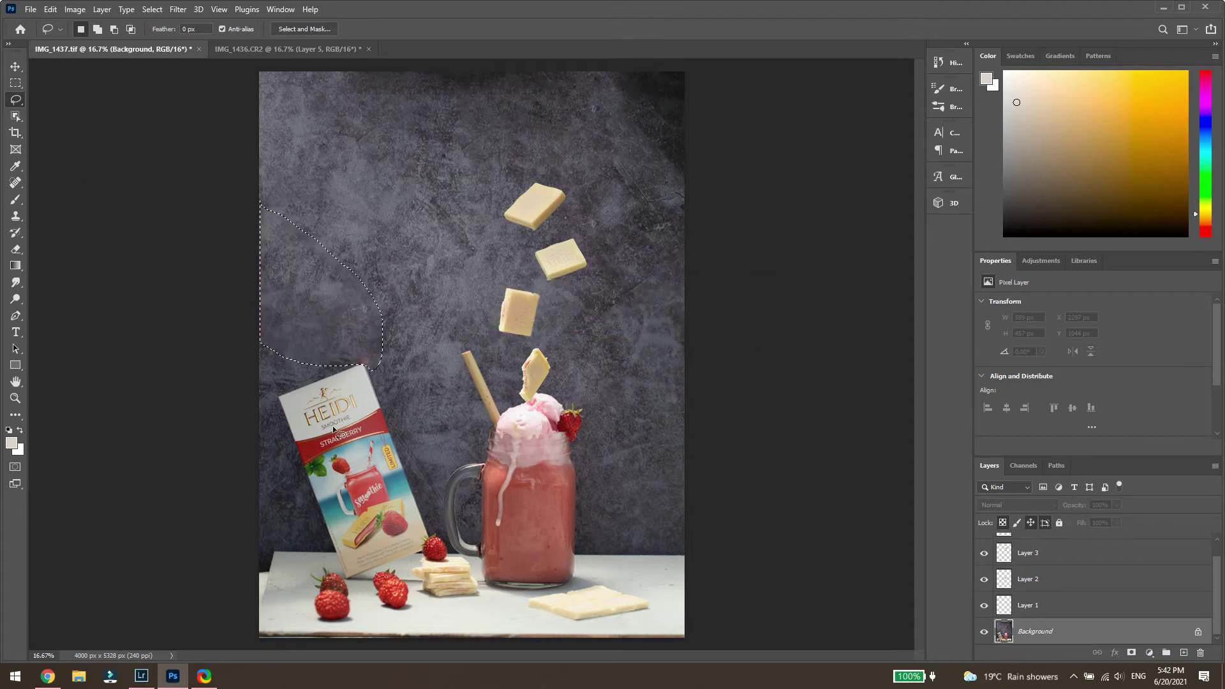
key(ctrl+d)
Step: Content-Aware Fill the narrow dark strip at the bottom-left of the table
click(15, 182)
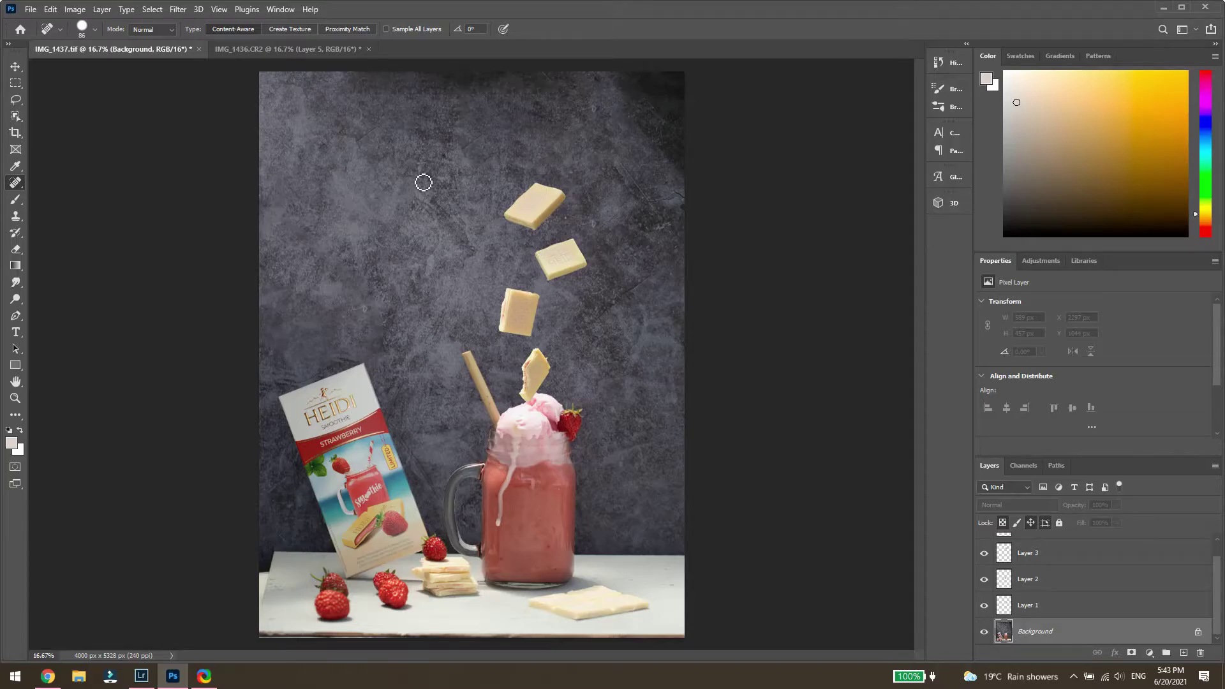
click(15, 83)
drag(254, 541, 277, 639)
right_click(264, 580)
click(292, 487)
key(Return)
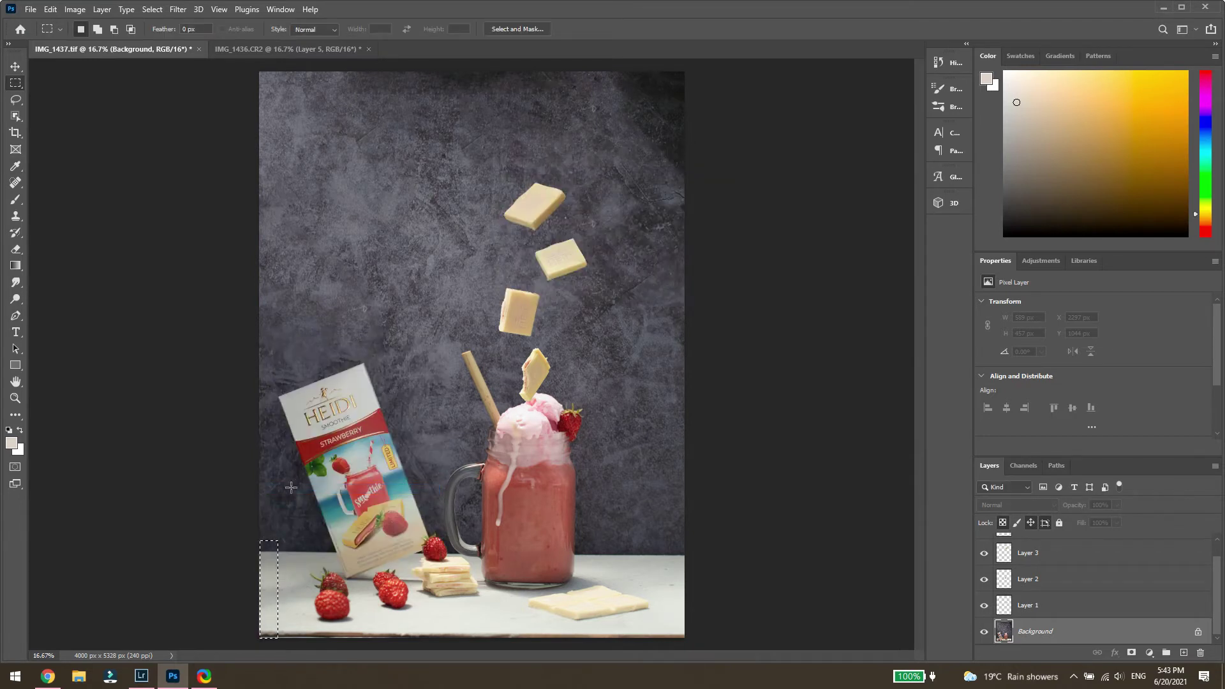
key(ctrl+d)
Step: Fill the dark strip along the bottom edge with matching tabletop
drag(257, 628, 739, 649)
right_click(633, 633)
click(664, 542)
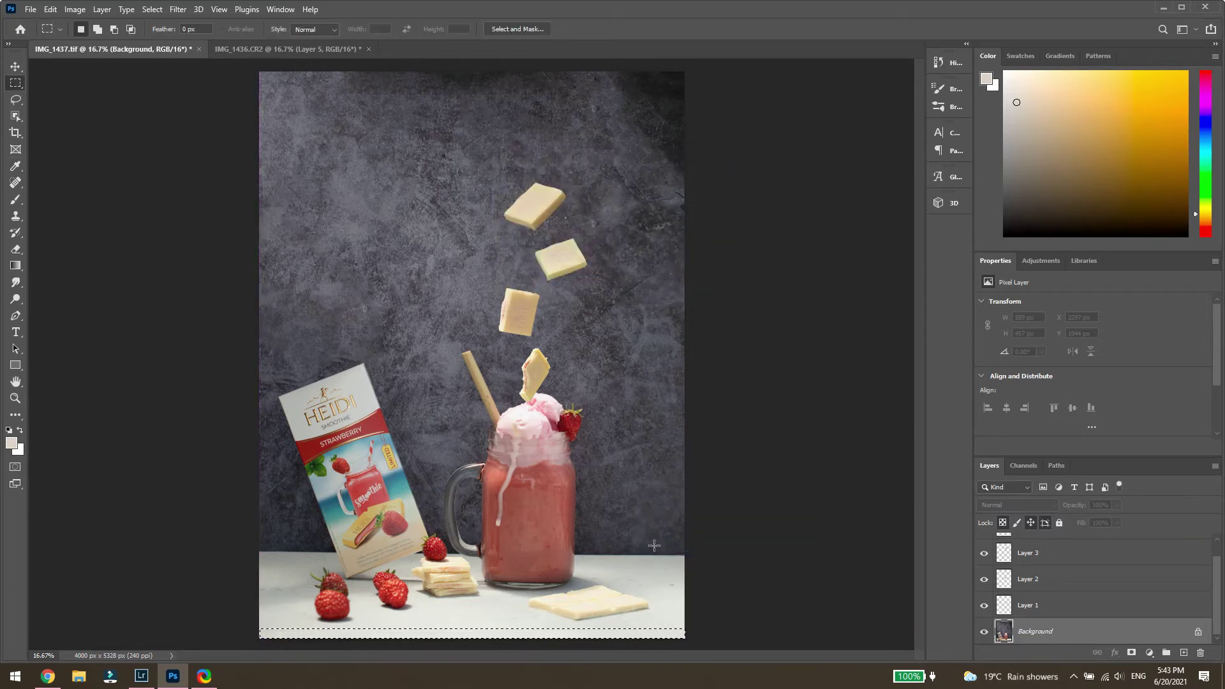
key(ctrl+d)
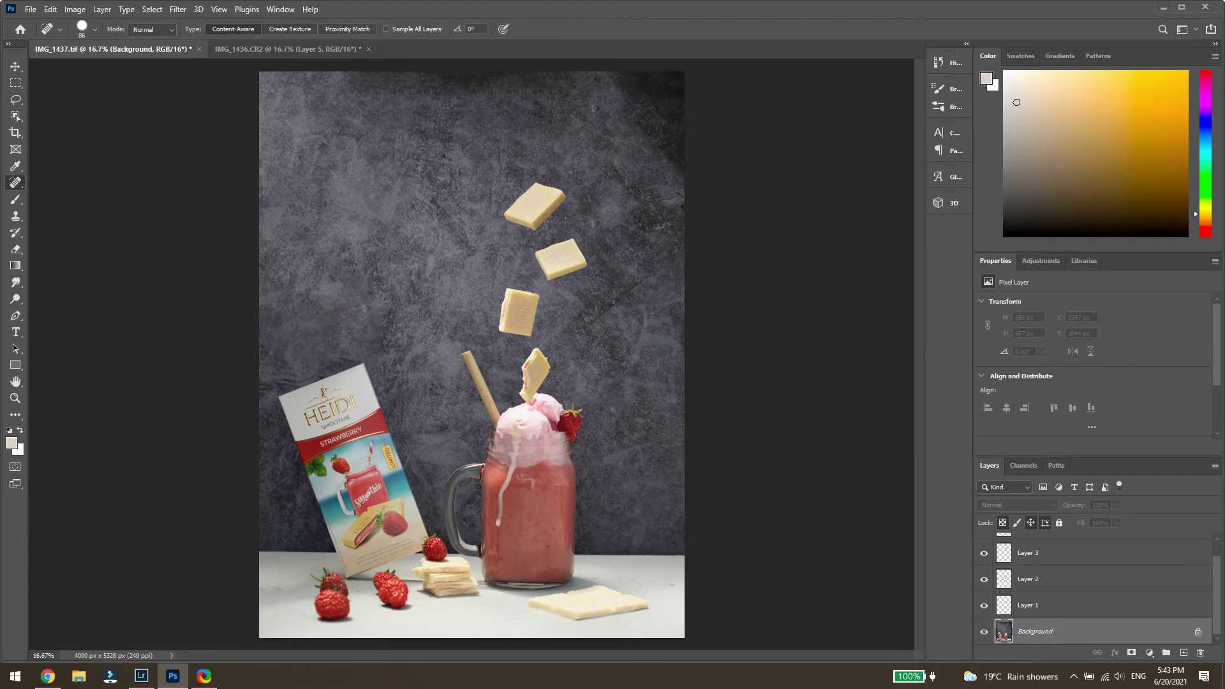
Step: Zoom in on the mug and package for Spot Healing touch-ups
click(15, 399)
click(284, 602)
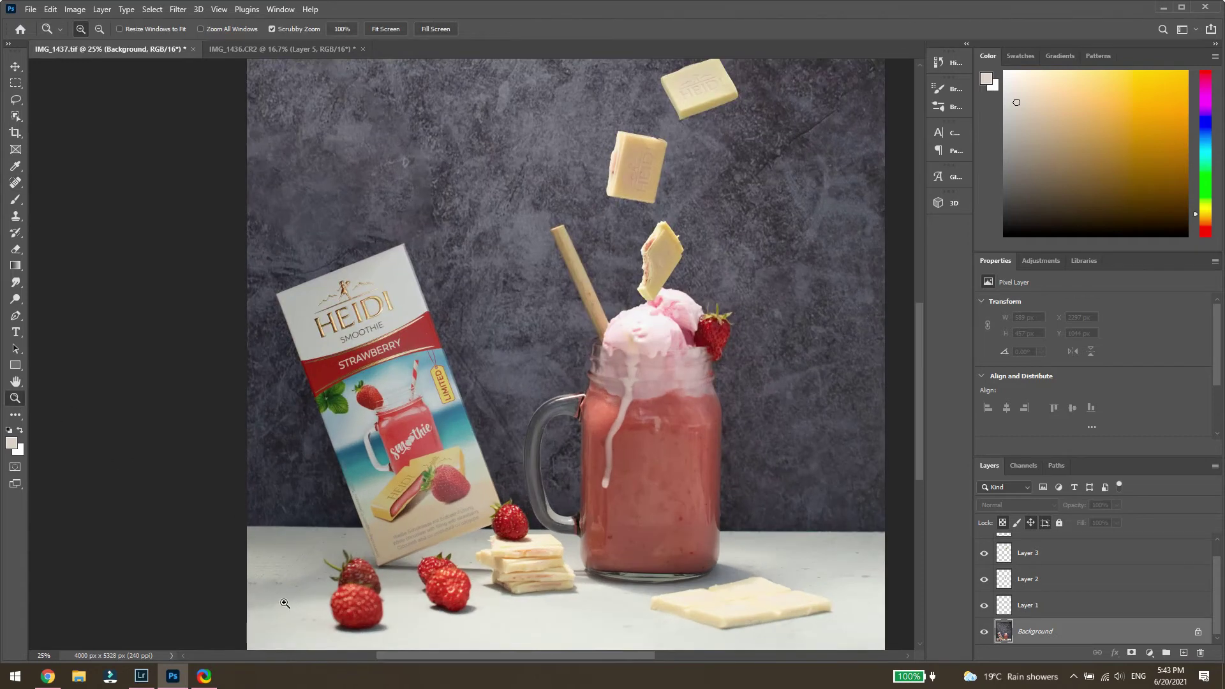
scroll(343, 560, down, 2)
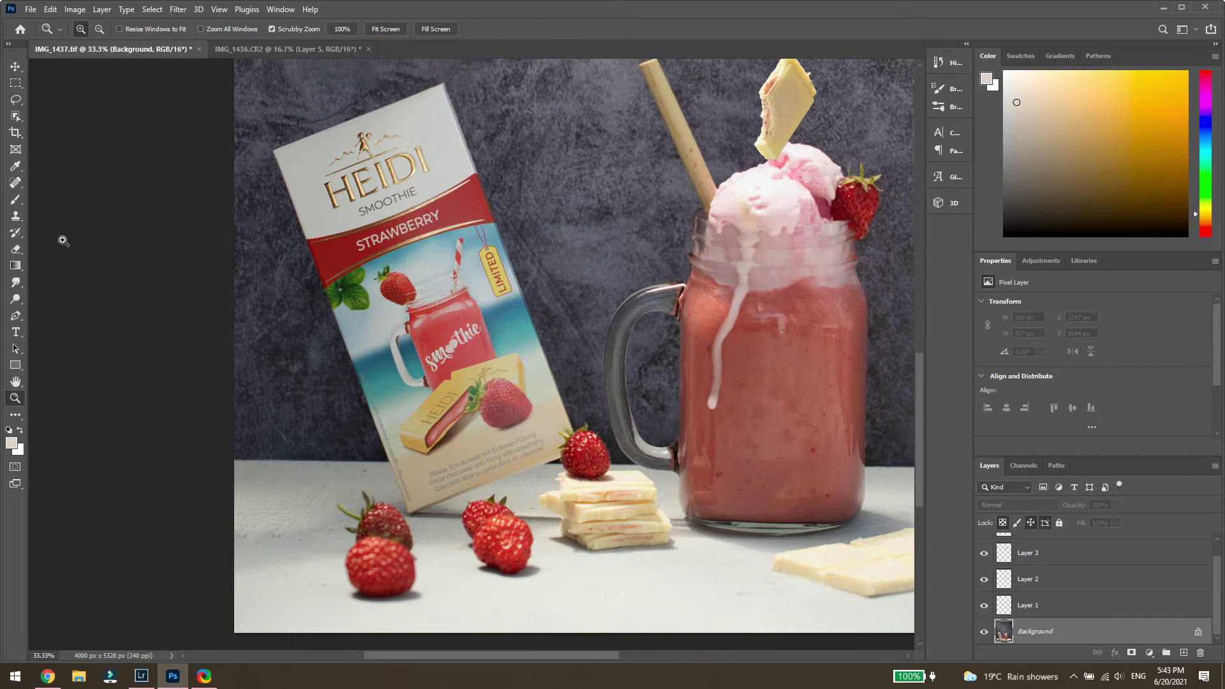
click(16, 184)
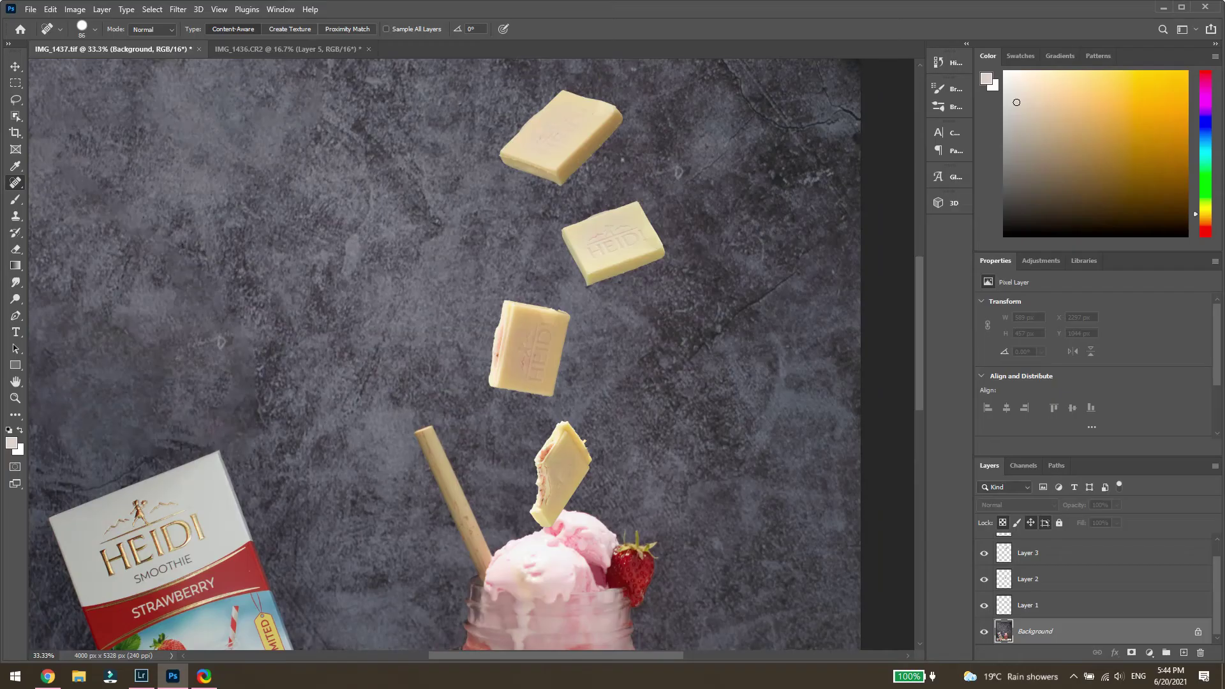
Step: Save the composite as TIFF IMG_1437, replacing the existing file
click(30, 9)
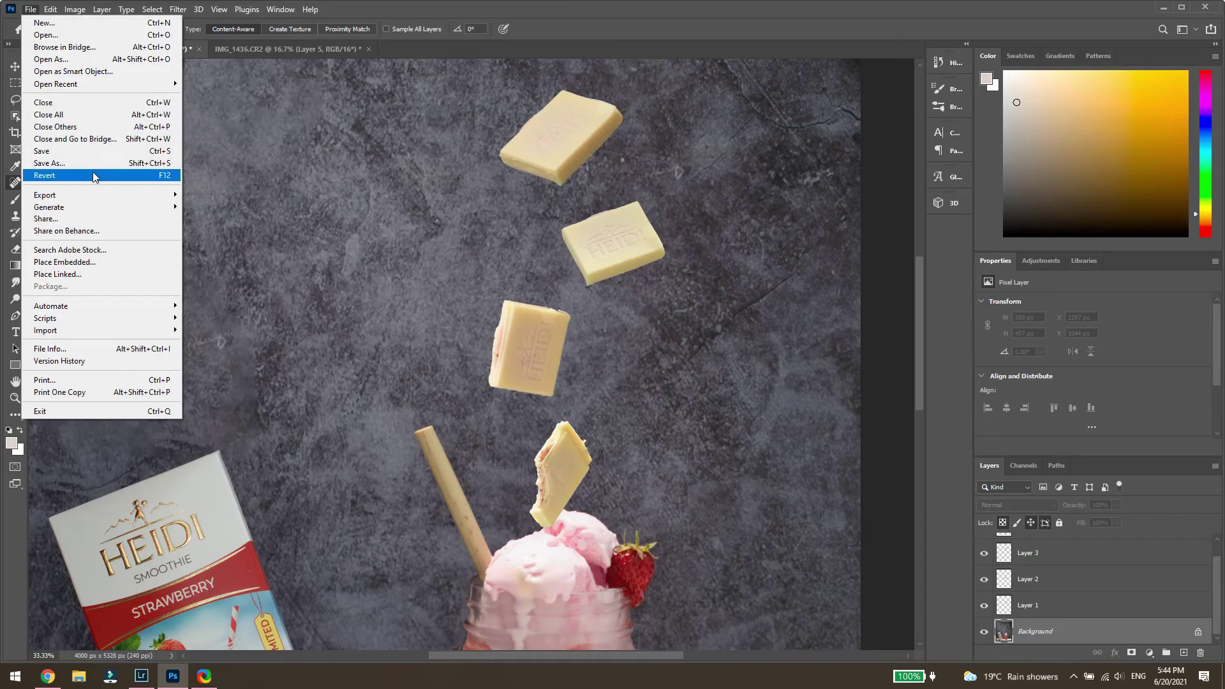
click(75, 160)
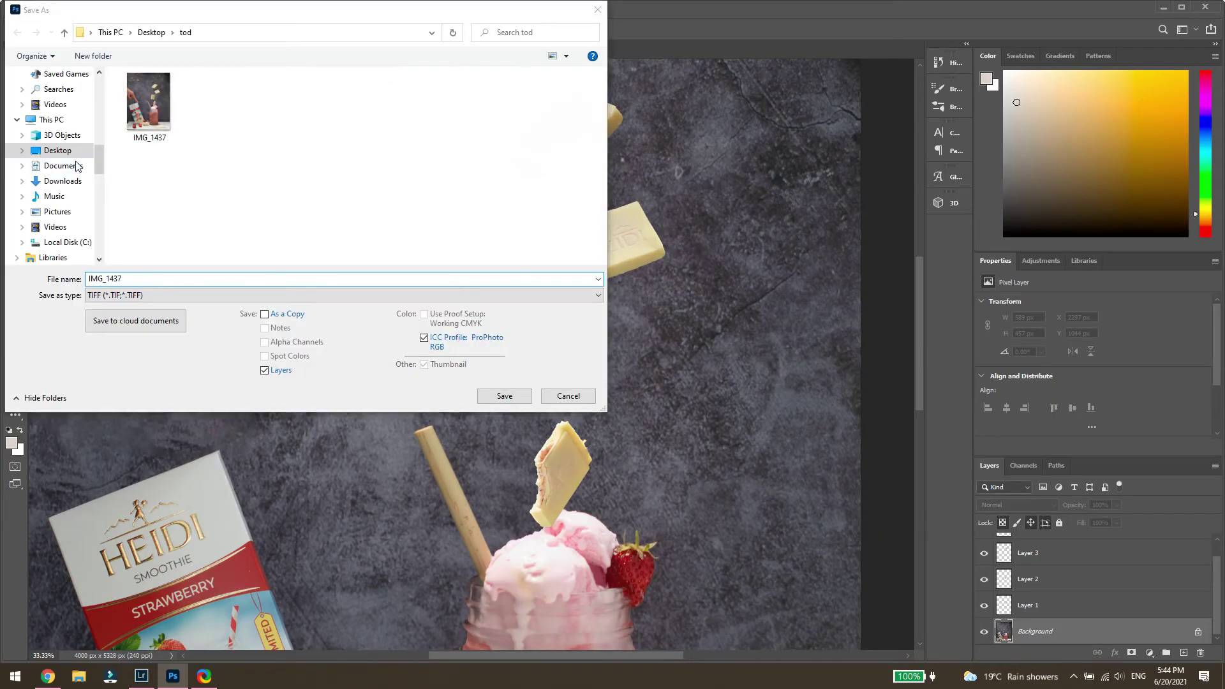
key(Return)
key(Return)
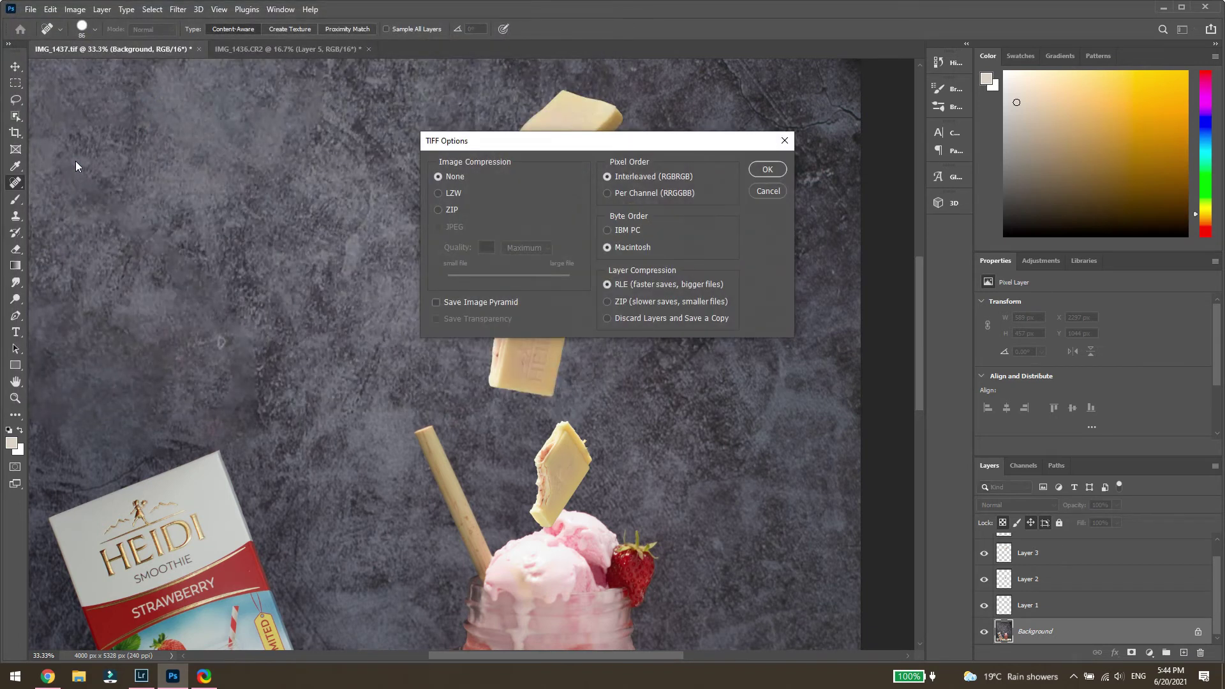
key(Return)
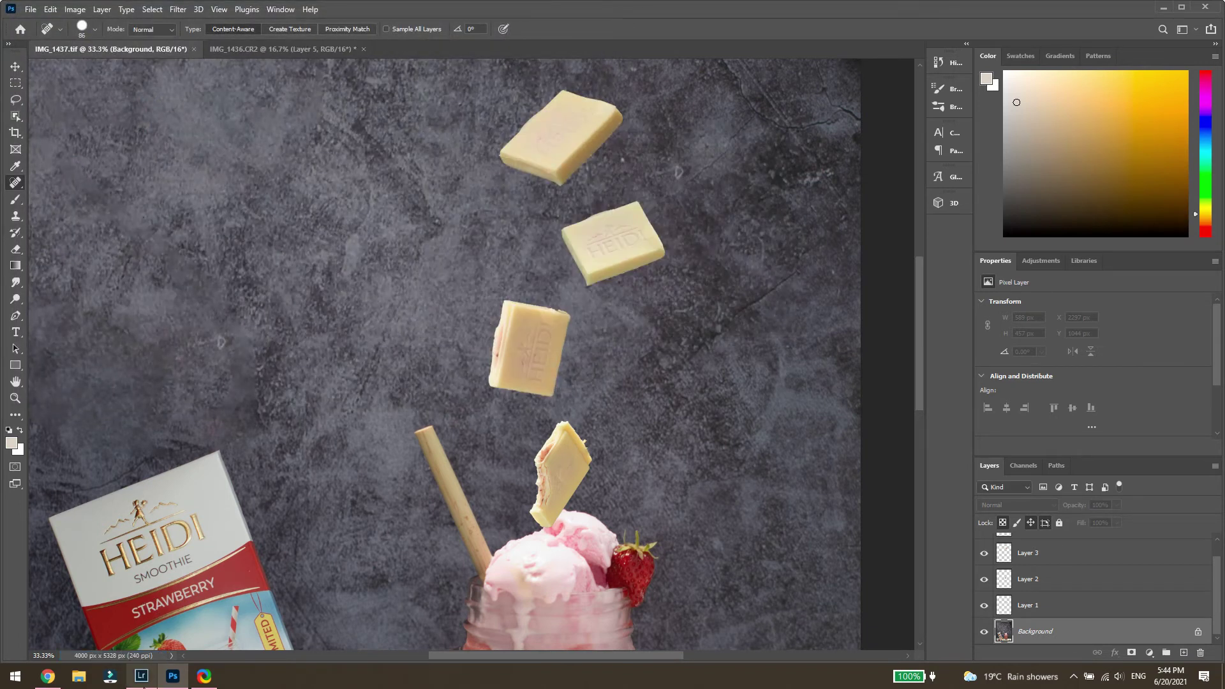
Step: Open IMG_1437.tif in the Develop module and scroll through the installed presets to preview them
click(142, 676)
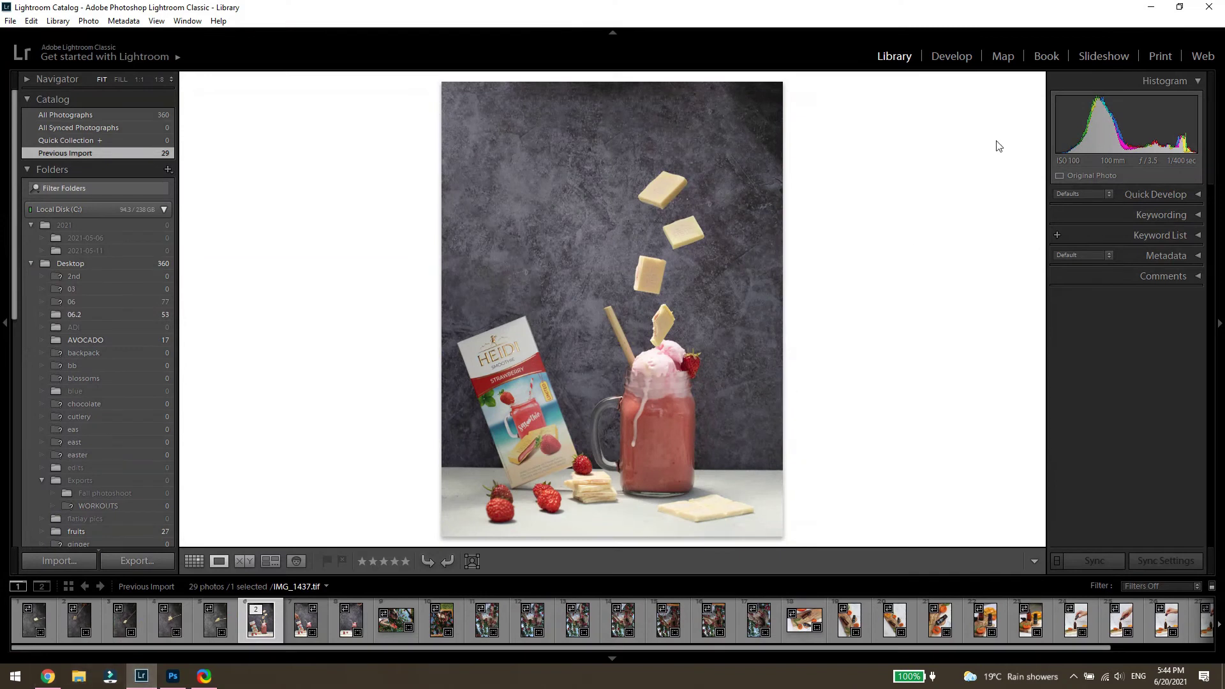
click(951, 58)
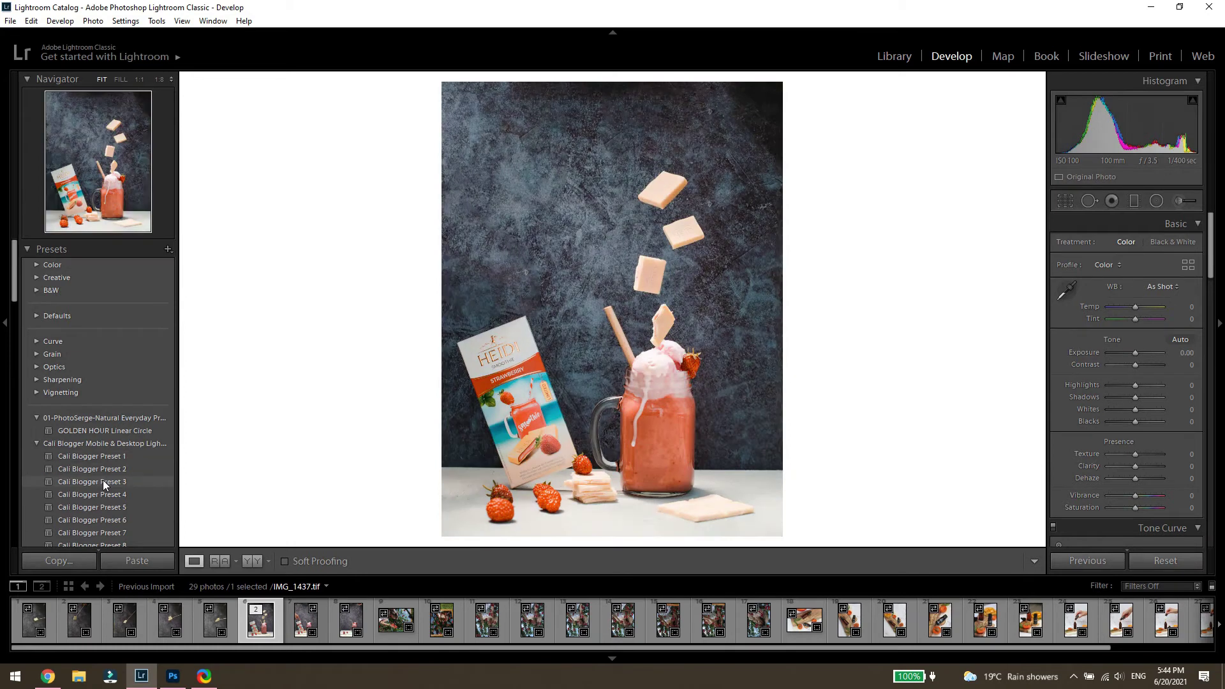
scroll(96, 495, down, 2)
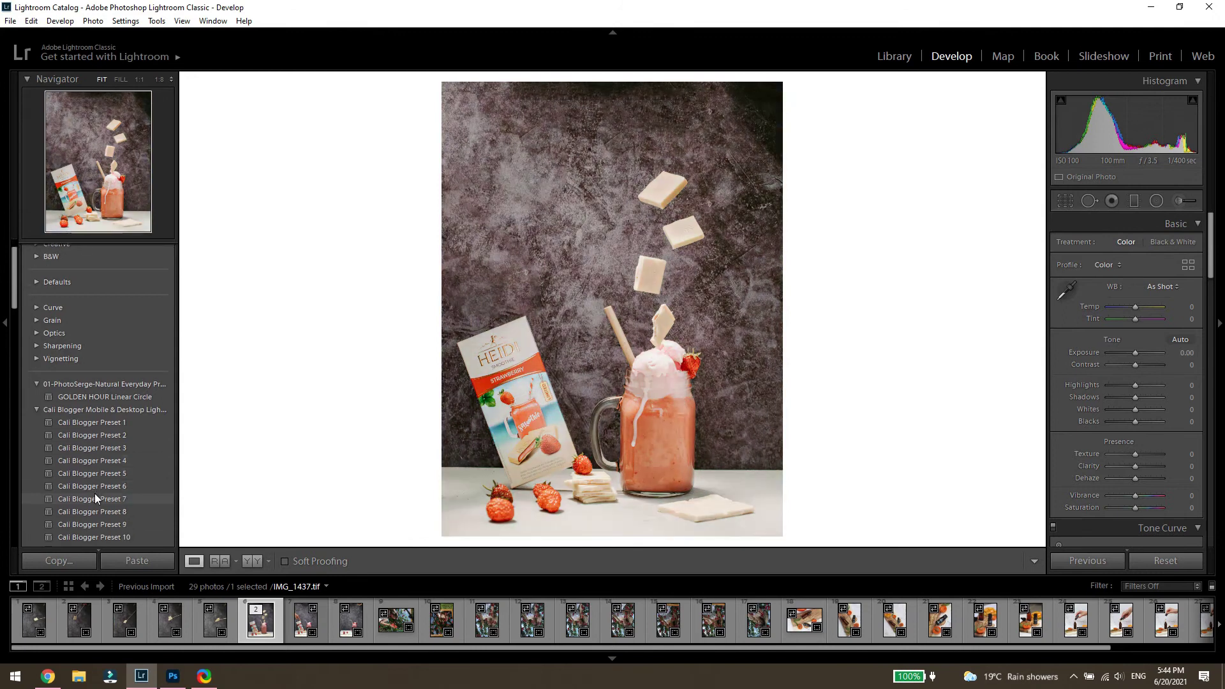
scroll(94, 492, down, 10)
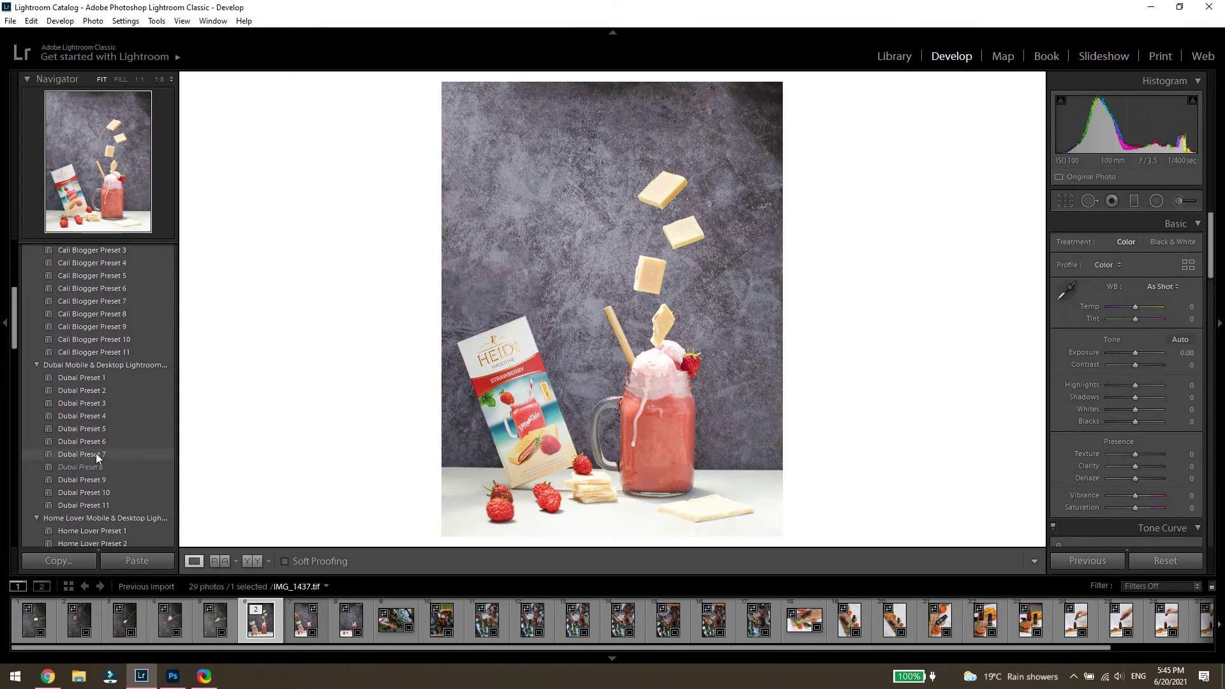
scroll(105, 426, down, 7)
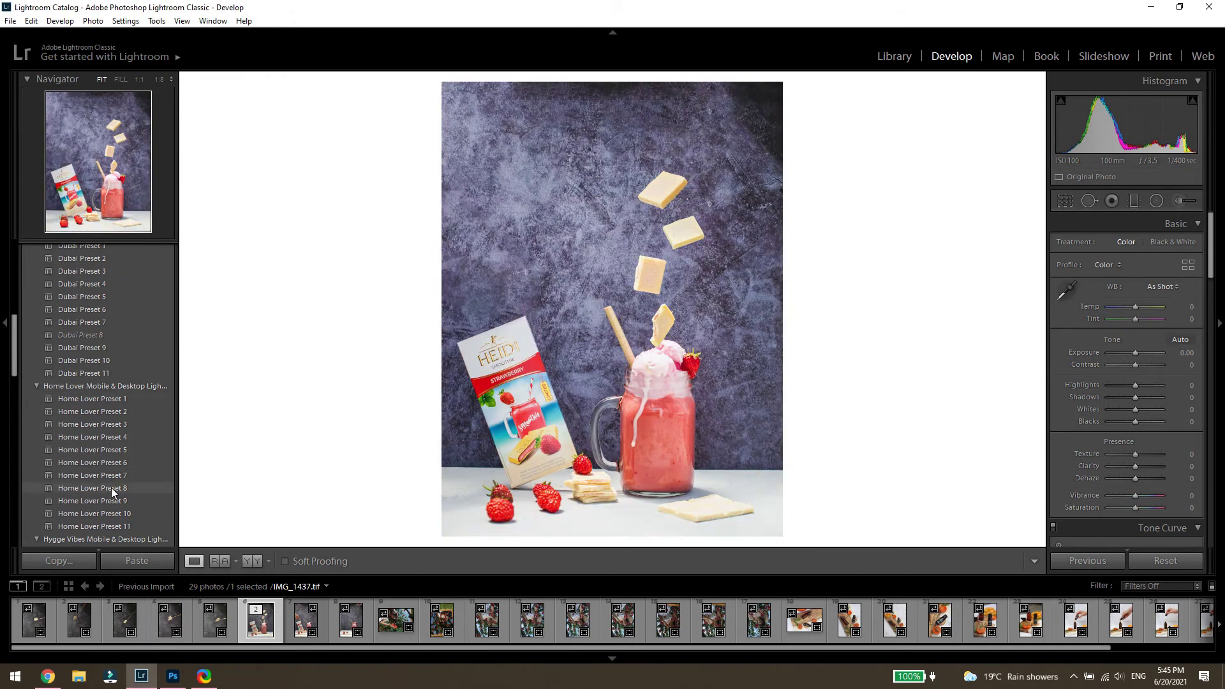
scroll(113, 508, down, 10)
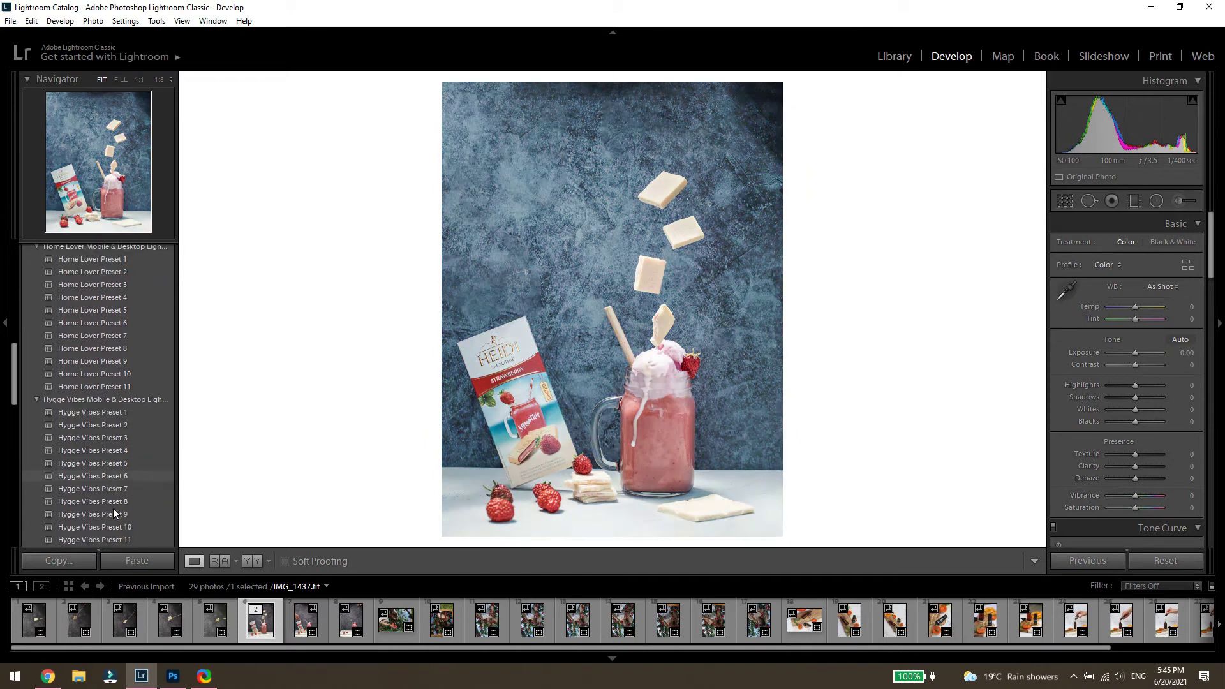
scroll(113, 508, down, 15)
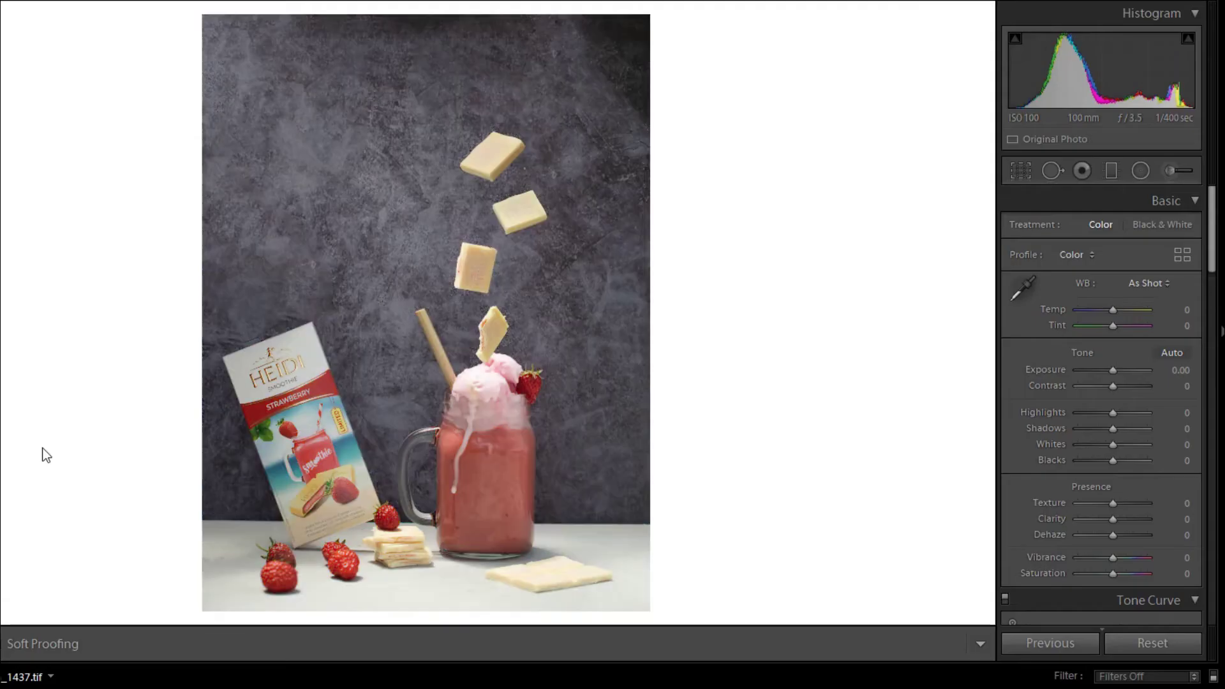
Step: Set Exposure +0.60, Highlights -31, Blacks -45, Texture +10, Clarity +7, Dehaze +2, Vibrance +5
drag(1114, 370, 1119, 454)
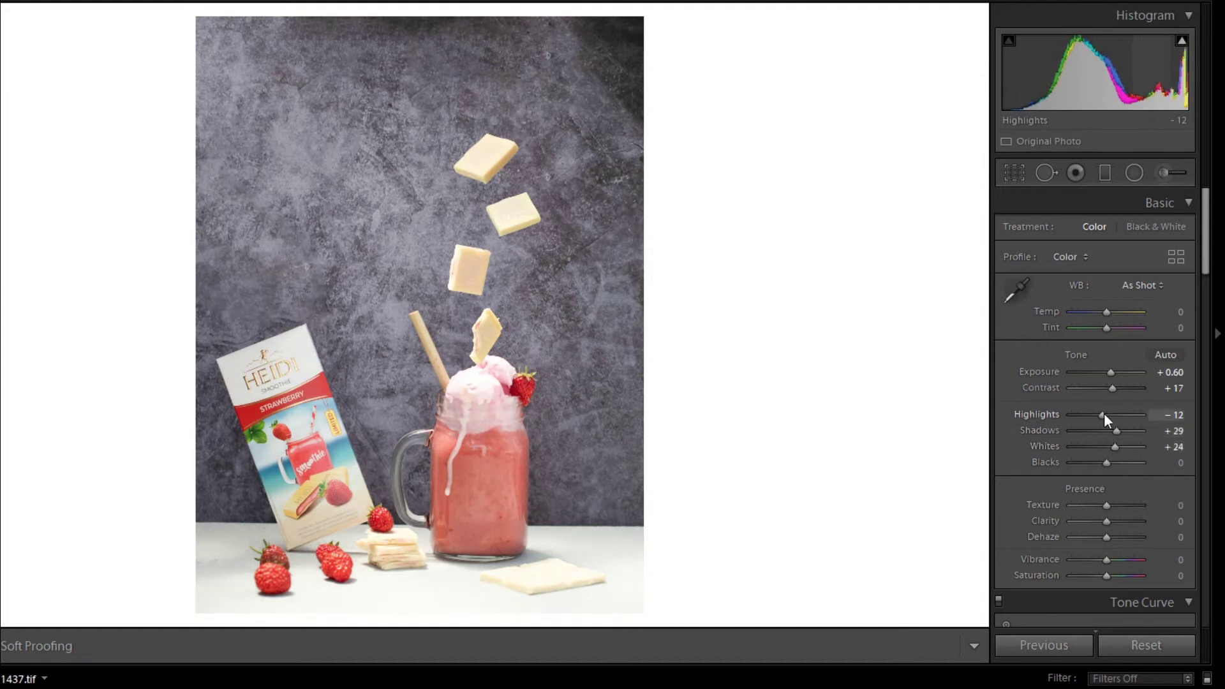
drag(1103, 412, 1098, 415)
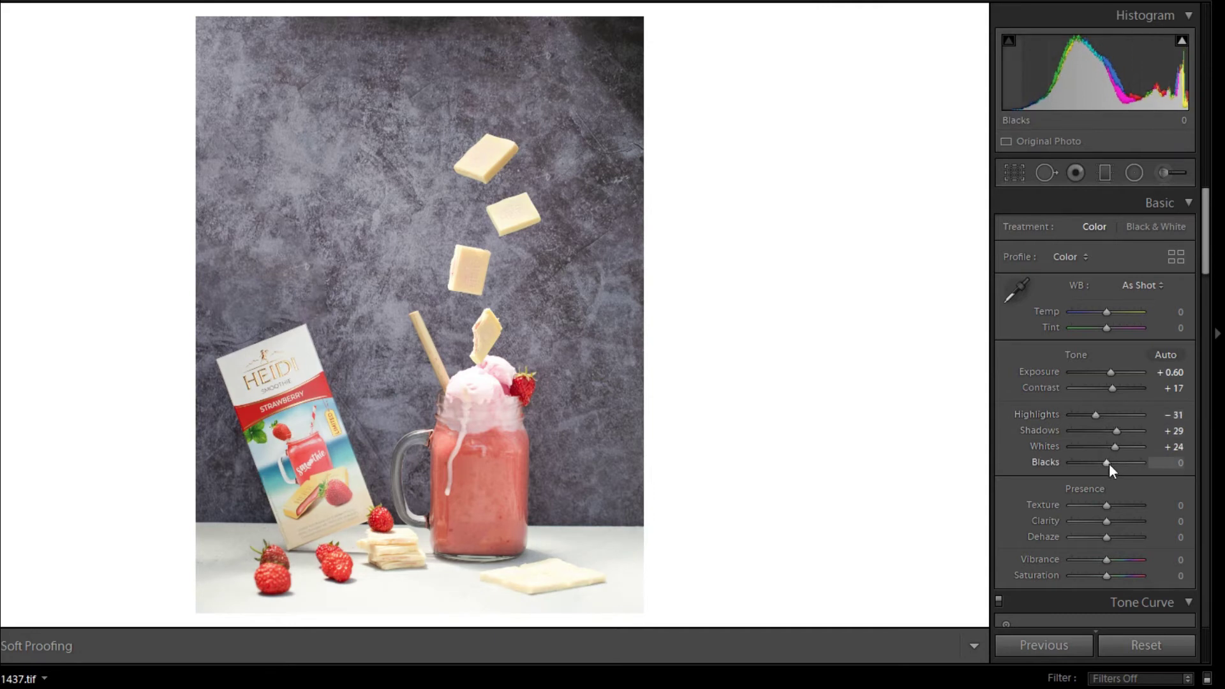
drag(1108, 463, 1093, 464)
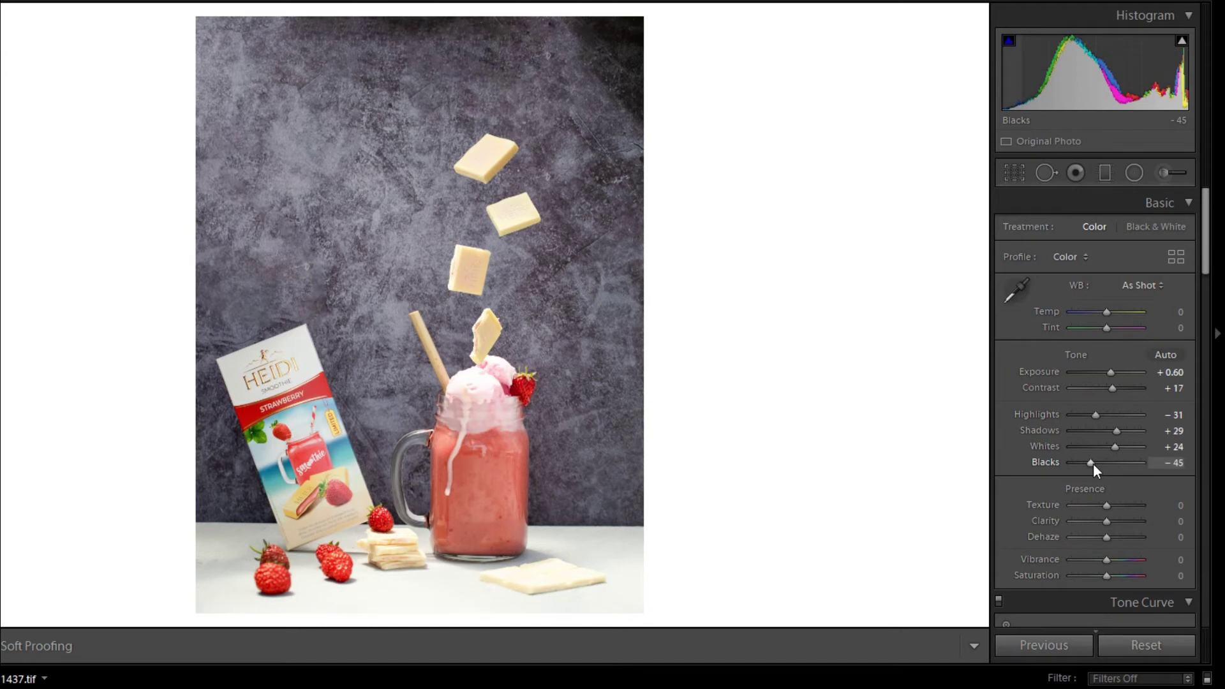
scroll(1130, 483, down, 2)
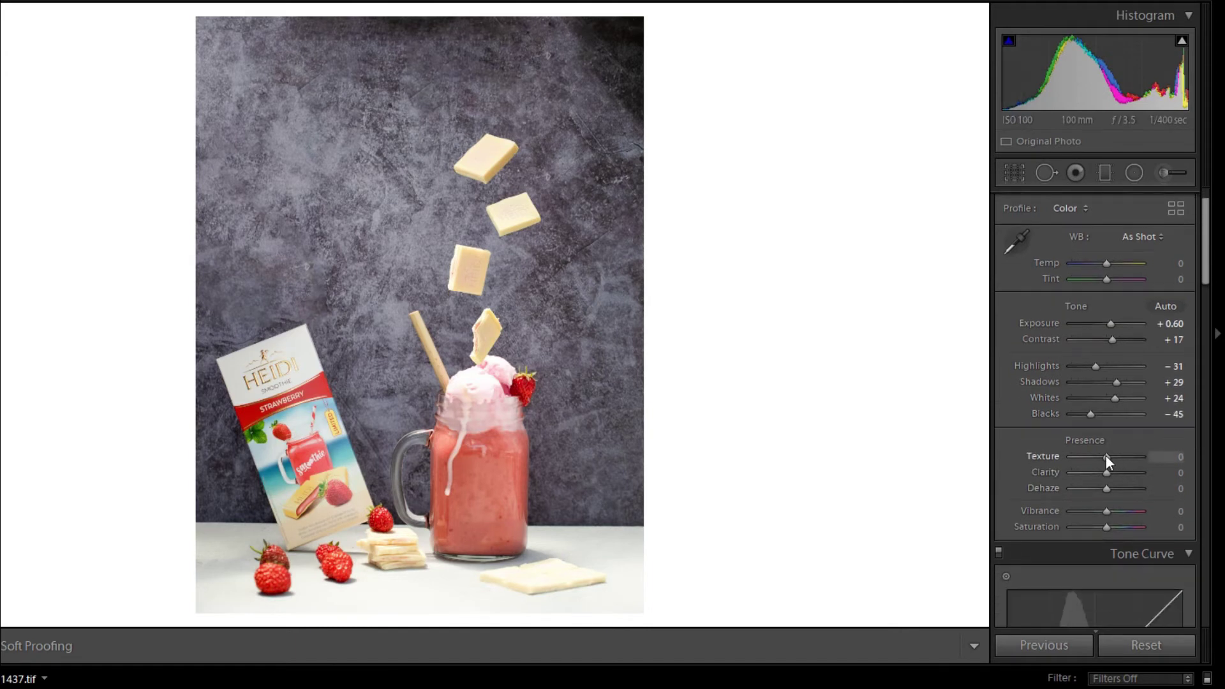
drag(1106, 456, 1110, 513)
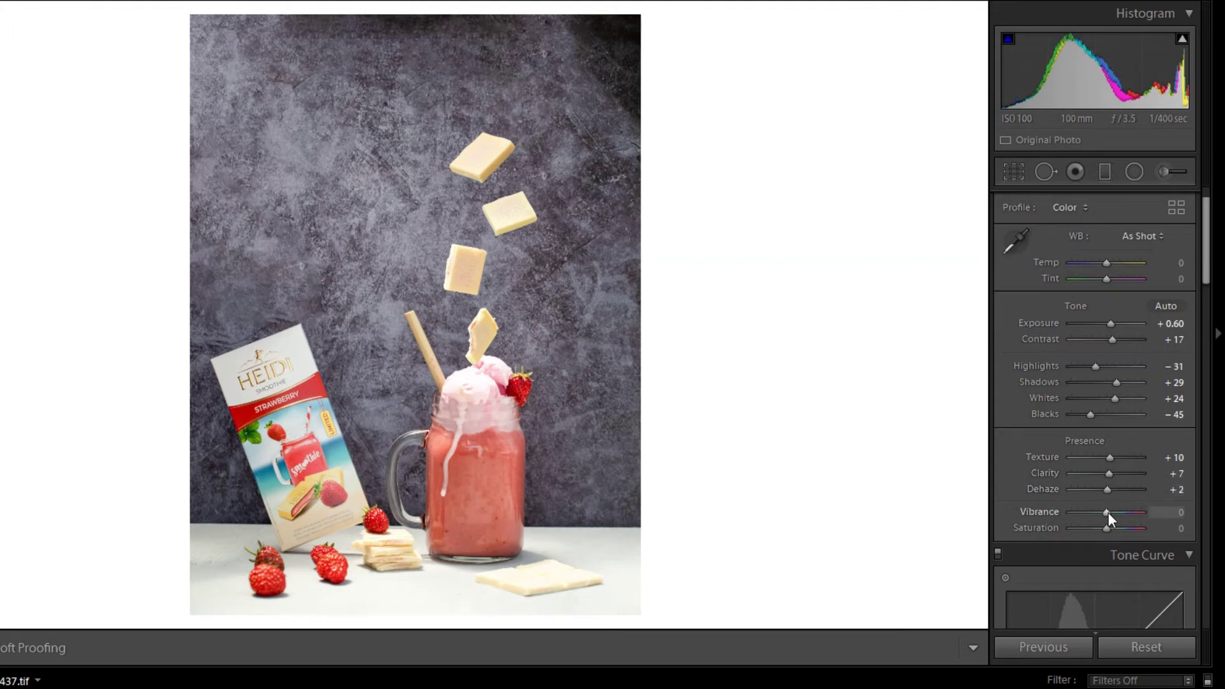
scroll(1132, 476, down, 5)
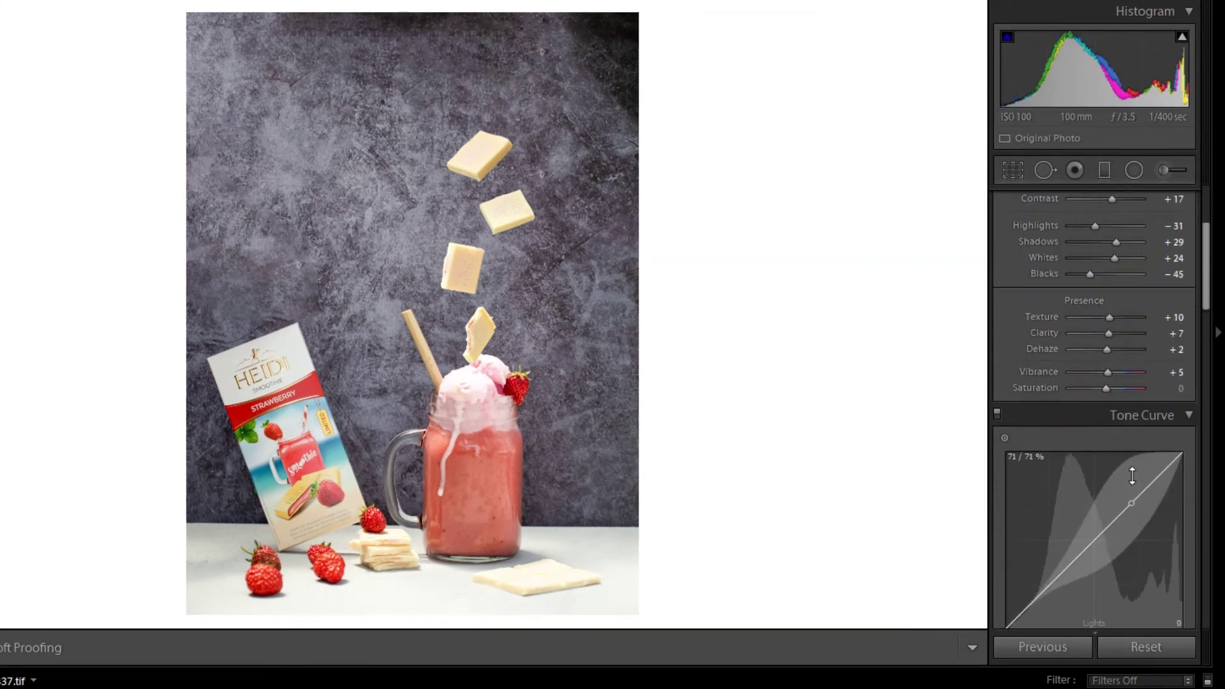
Step: Set the Tone Curve regions to Highlights +11, Lights +7, Darks -9 and Shadows -5
scroll(1132, 476, down, 3)
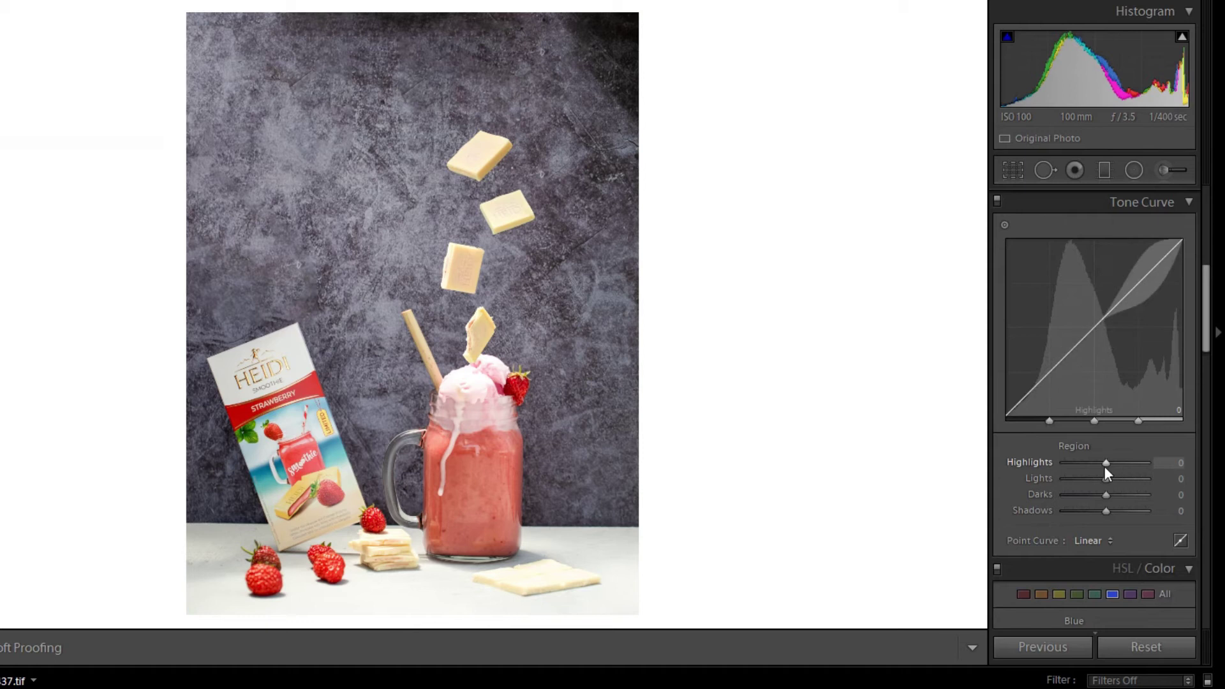
mouse_move(1104, 467)
mouse_down()
mouse_move(1088, 465)
mouse_move(1109, 474)
mouse_up()
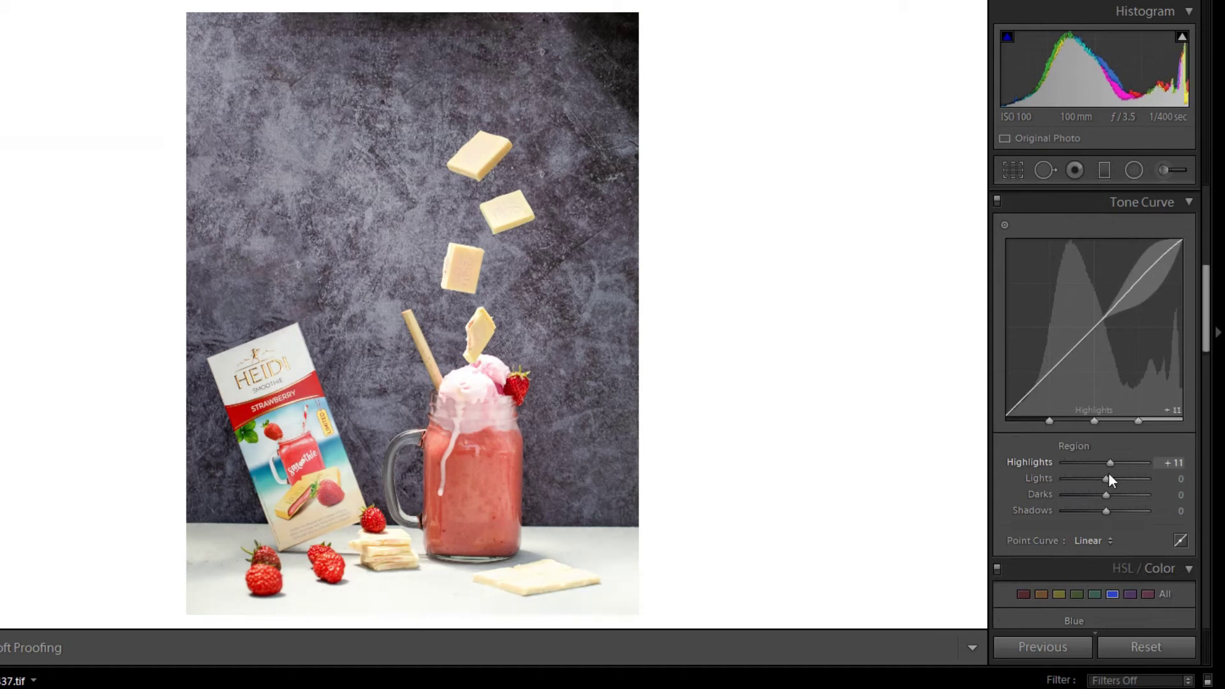
drag(1107, 484, 1104, 512)
Step: Adjust the Blue tones, then shift the Red hue, darken the reds and reduce their saturation
scroll(1135, 517, down, 3)
scroll(1133, 531, down, 1)
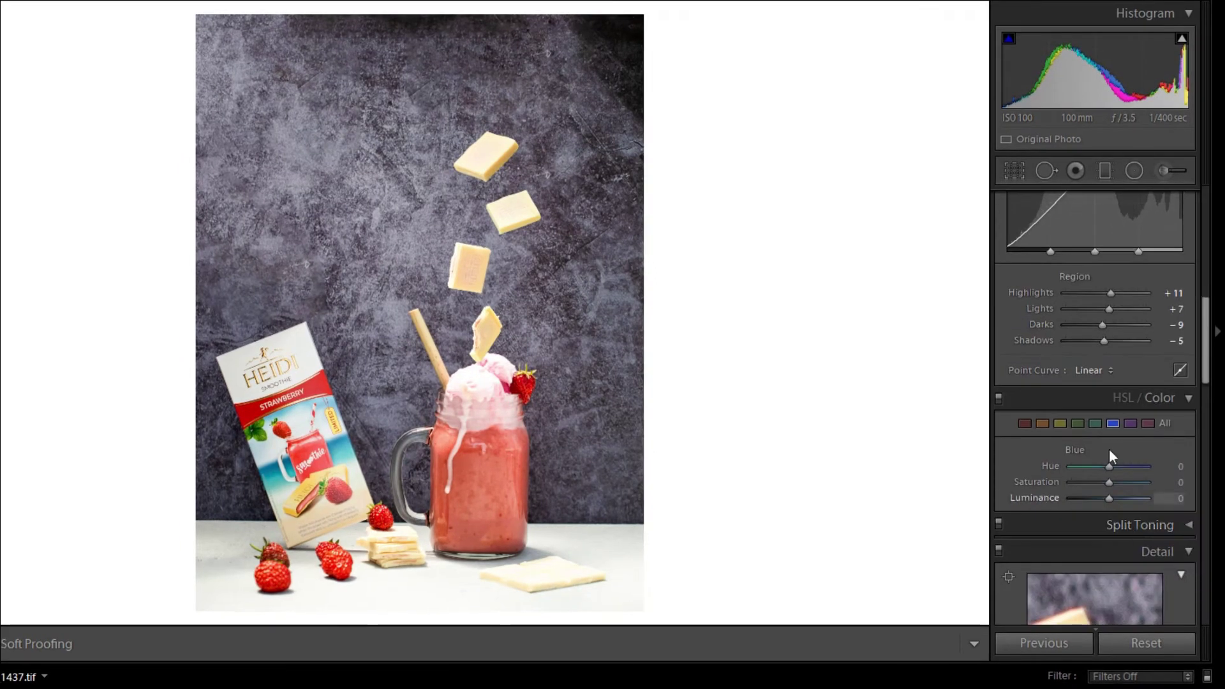
mouse_move(1109, 467)
mouse_down()
mouse_move(1113, 498)
mouse_move(1115, 486)
mouse_up()
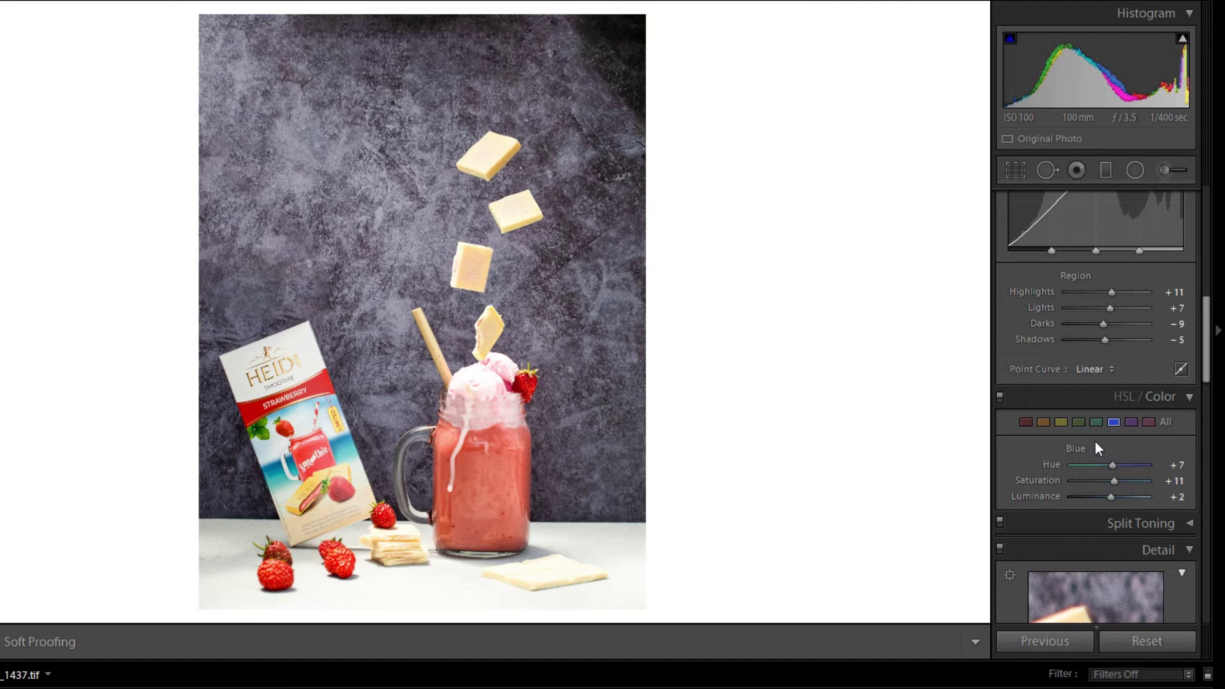
click(1026, 422)
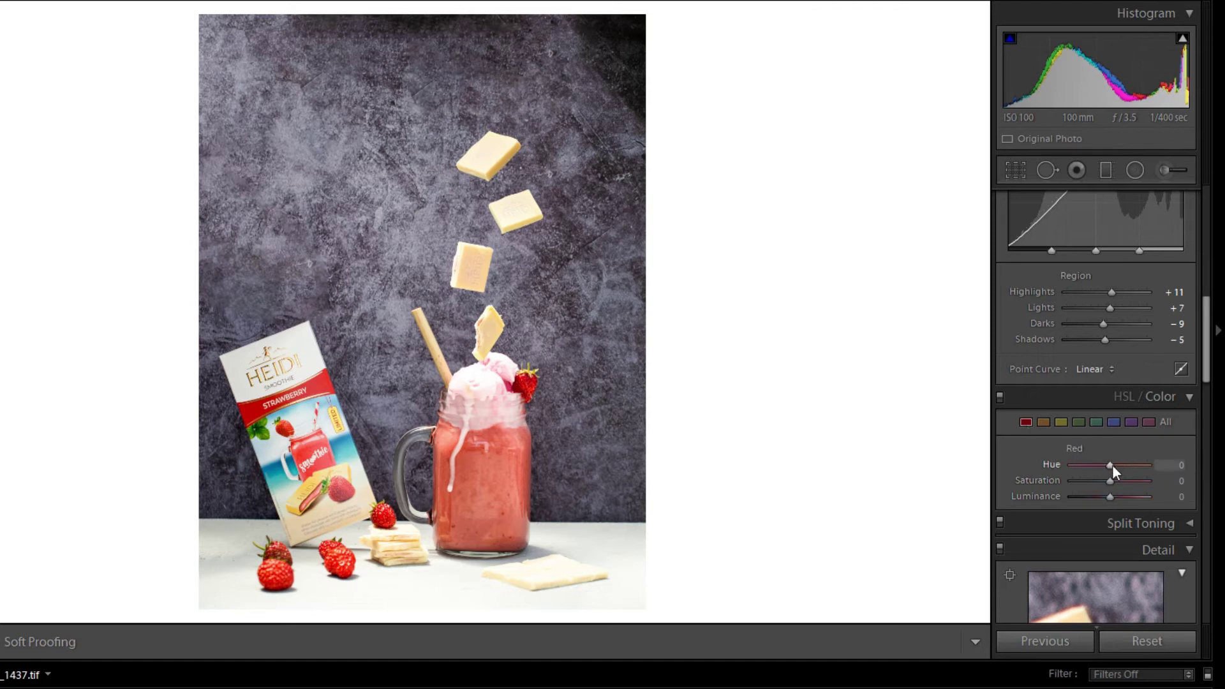
drag(1116, 465, 1108, 465)
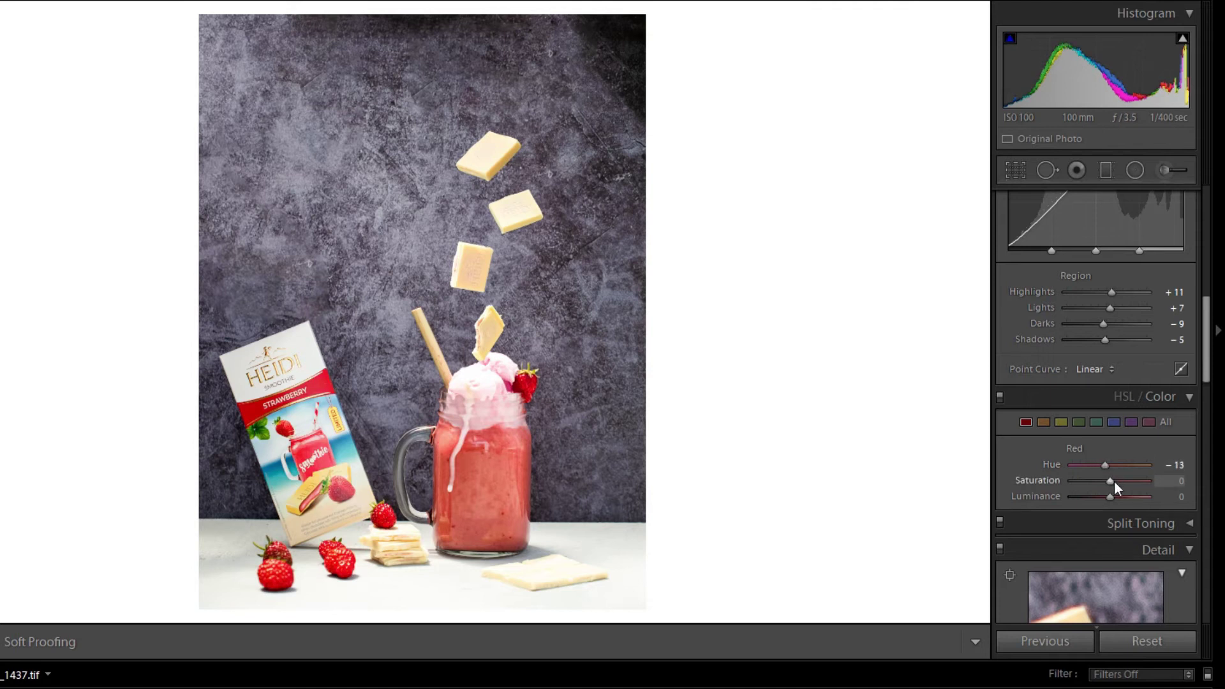
mouse_move(1112, 497)
mouse_down()
mouse_move(1126, 499)
mouse_move(1111, 499)
mouse_up()
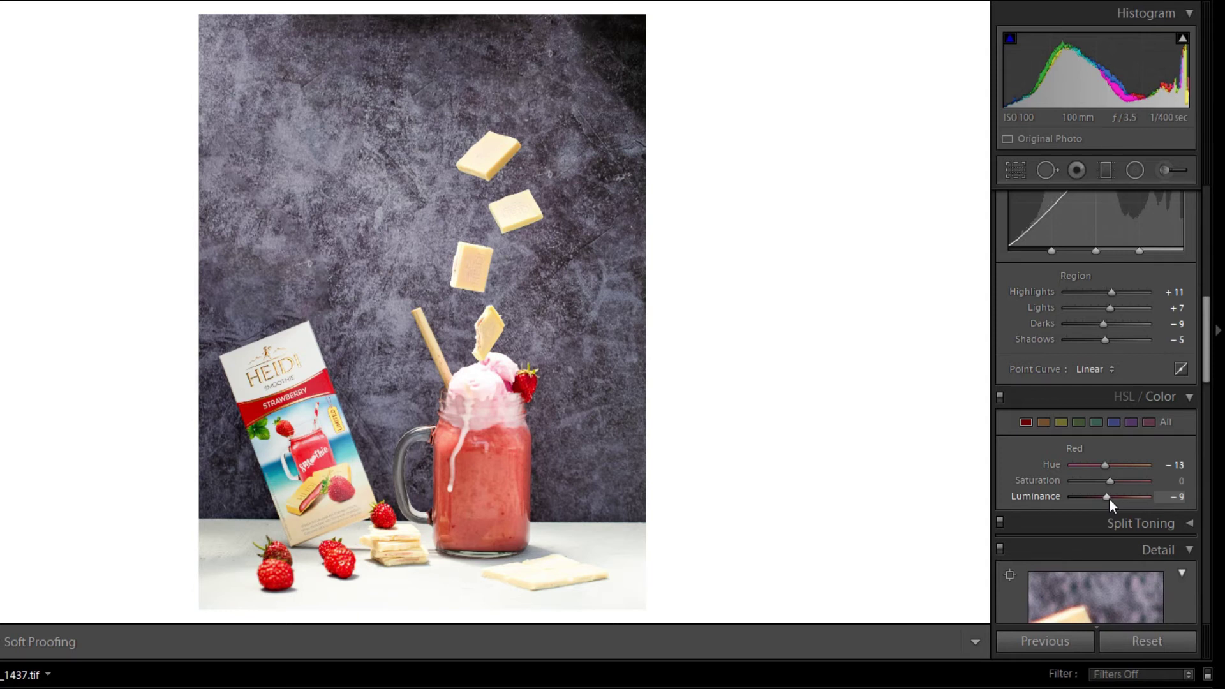
drag(1114, 484, 1092, 473)
Step: Tweak the Orange, Yellow, Purple and Magenta tones, then pull Basic Highlights to -71
click(1043, 422)
click(1061, 422)
click(1131, 422)
drag(1110, 480, 1088, 499)
click(1148, 421)
mouse_move(1109, 480)
mouse_down()
mouse_move(1126, 483)
mouse_move(1116, 485)
mouse_up()
scroll(1128, 294, up, 5)
drag(1098, 409, 1083, 414)
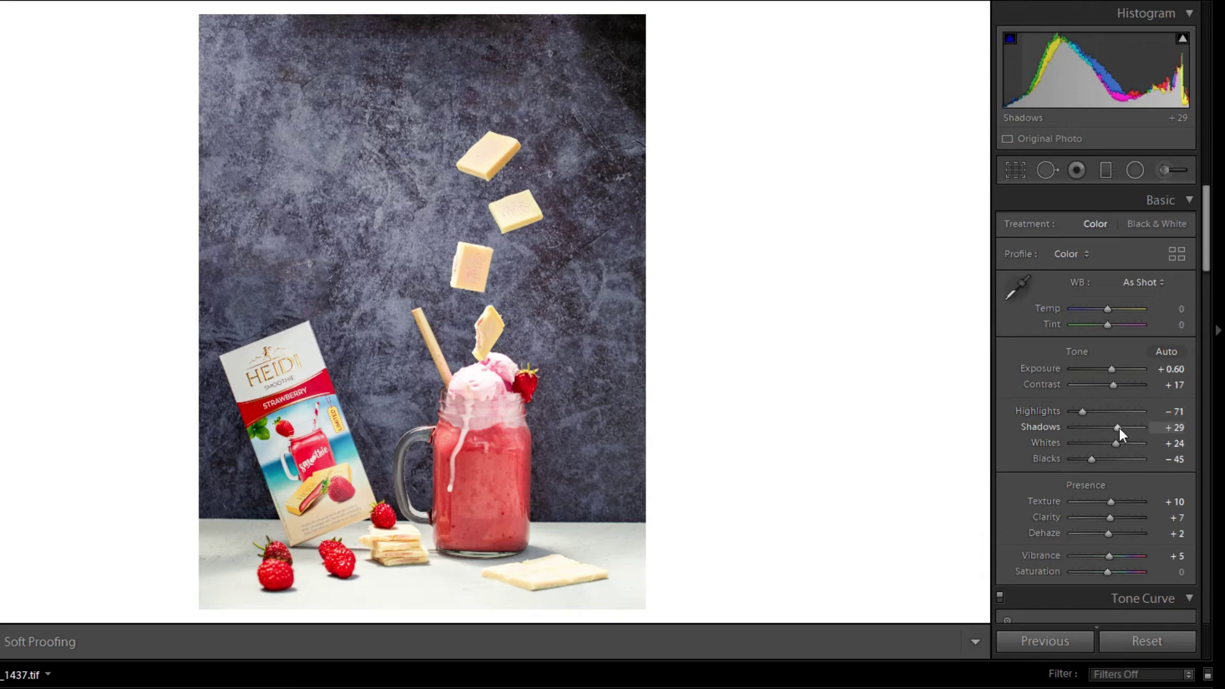
Step: Lift Shadows to +43 and start an Adjustment Brush at 1:1 zoom
drag(1119, 427, 1123, 430)
click(1162, 170)
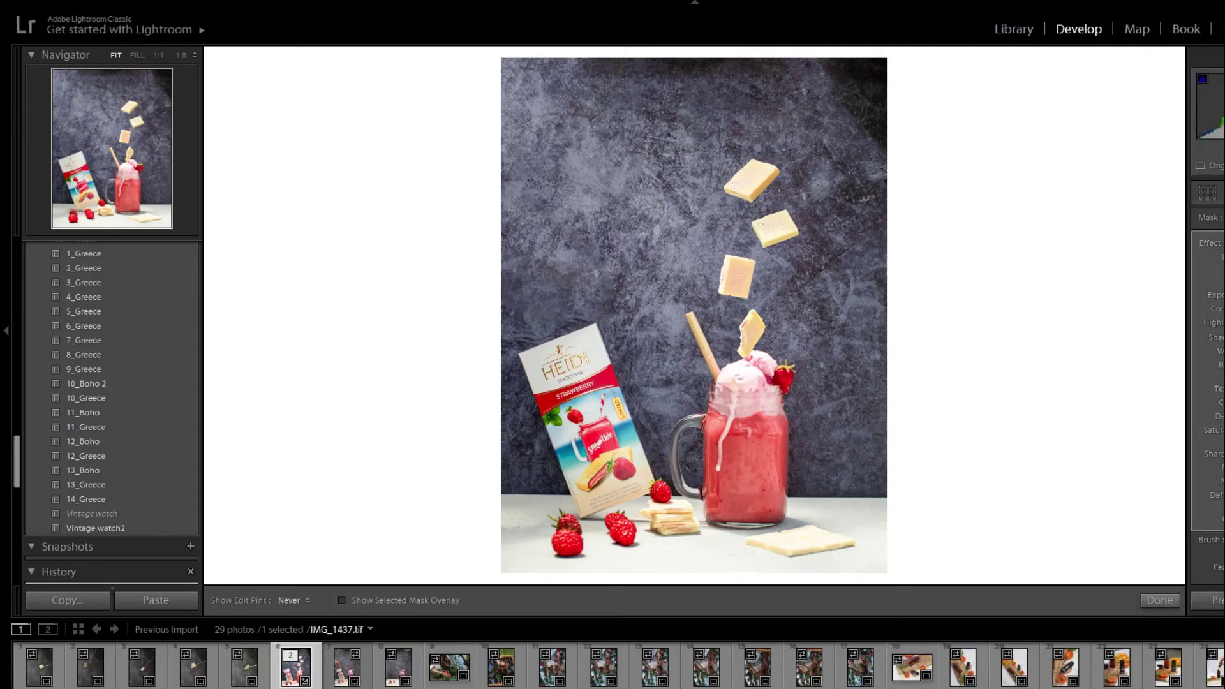
key(z)
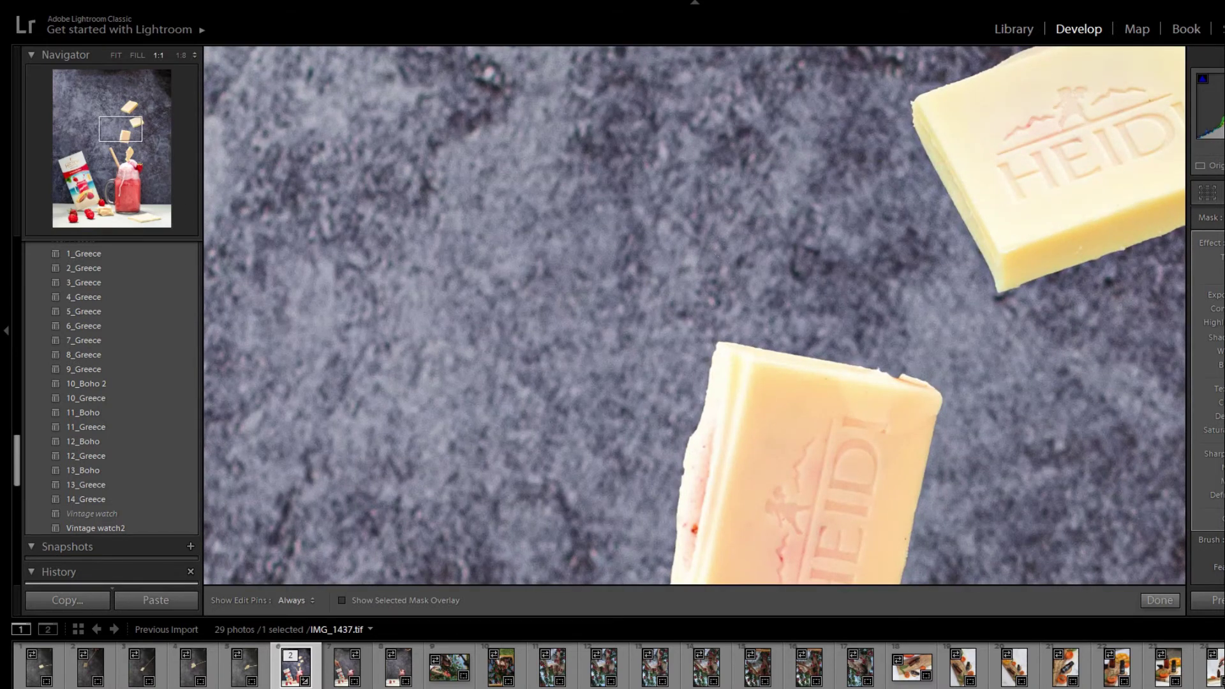
Step: Inspect the floating chocolate pieces up close and brush a Texture +22 stroke on the top one
click(128, 139)
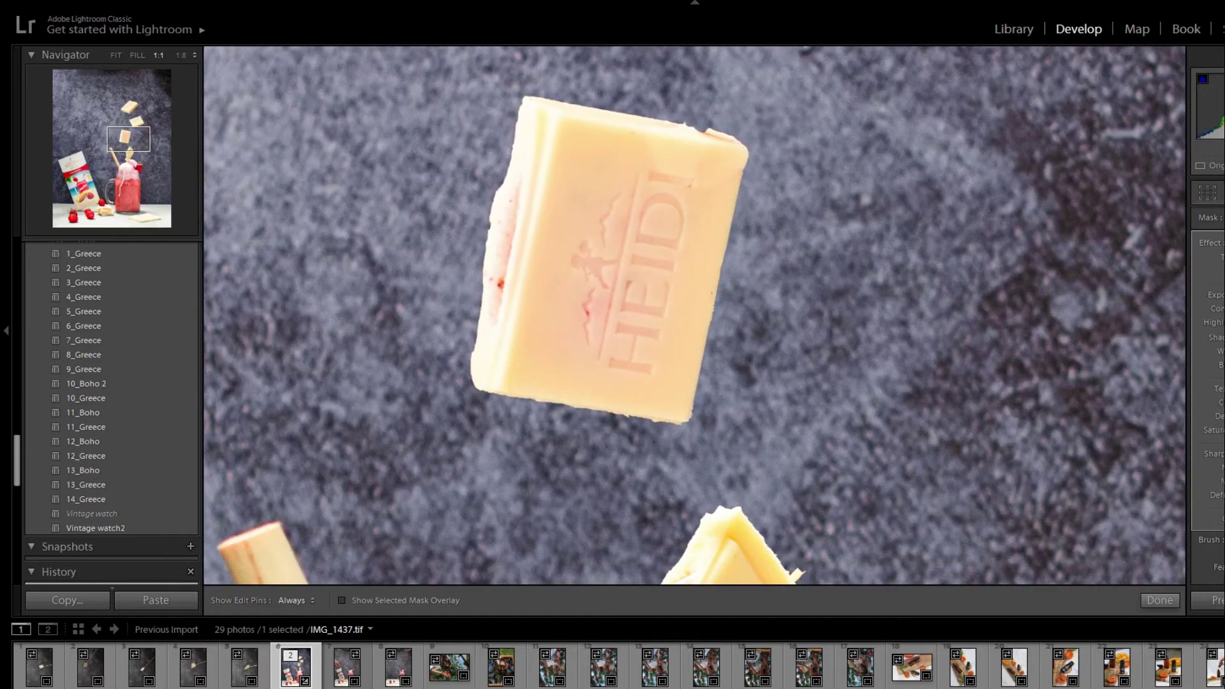
key(h)
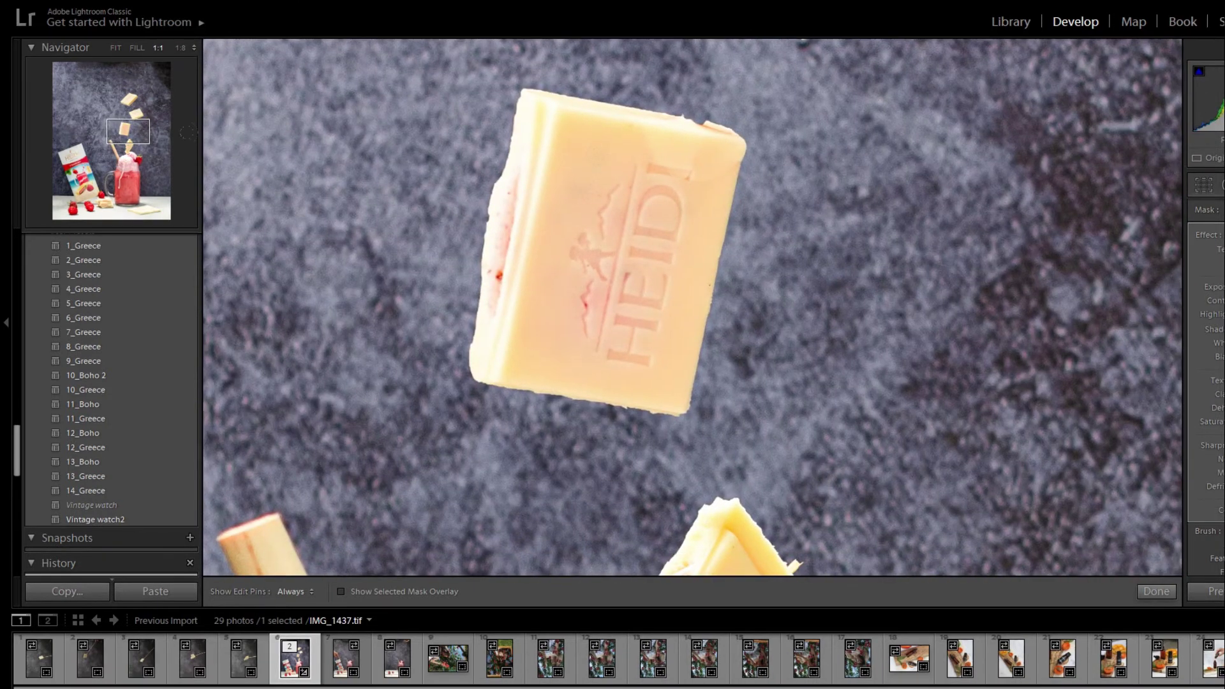
click(135, 145)
key(h)
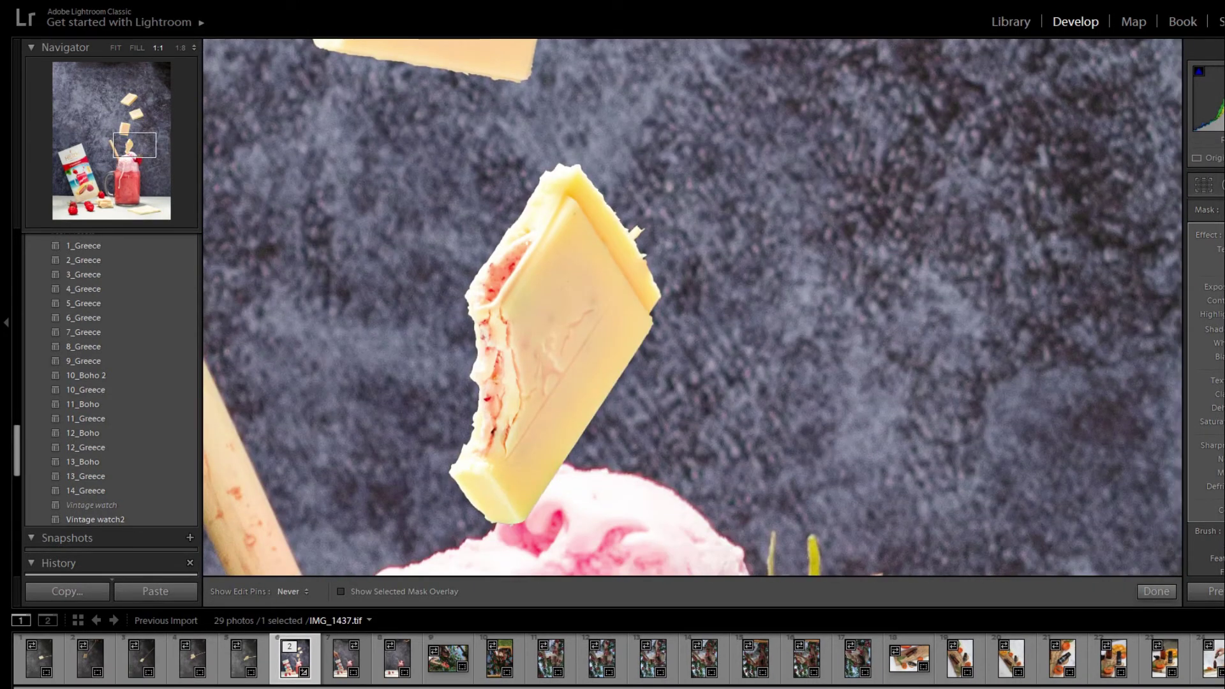
key(h)
key(z)
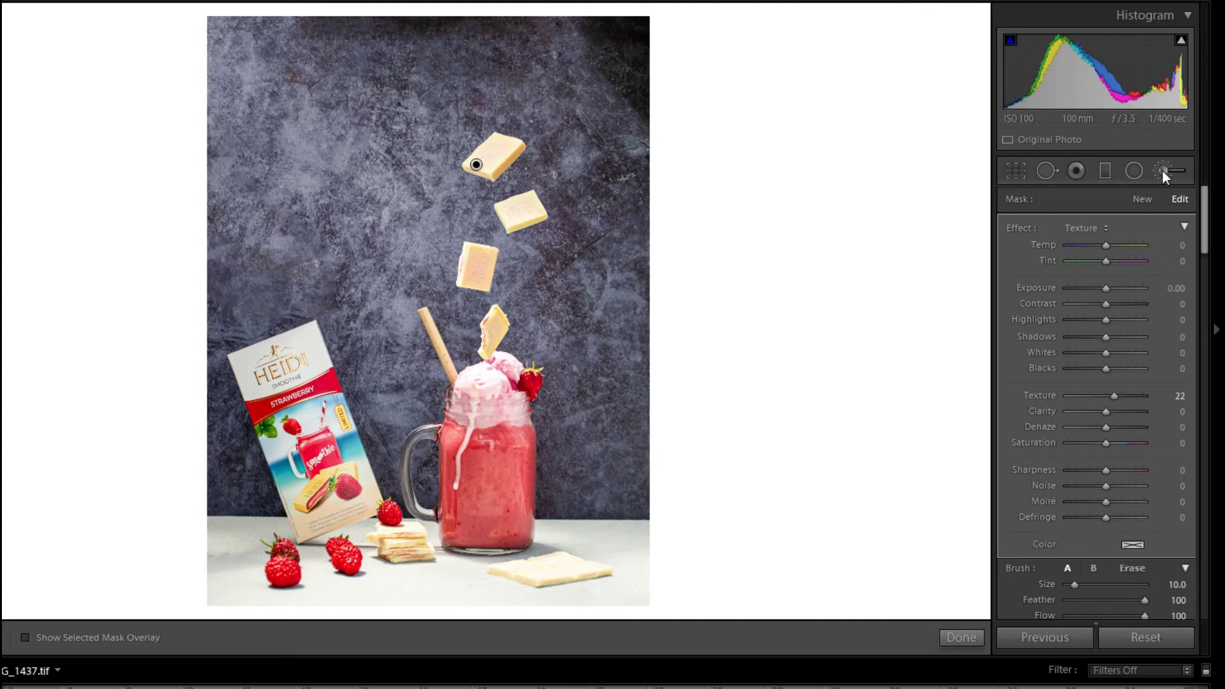
Step: Brush a Highlights -33 effect onto the chocolate pieces, then undo that stroke
click(1162, 169)
click(1161, 170)
click(1080, 230)
click(1014, 320)
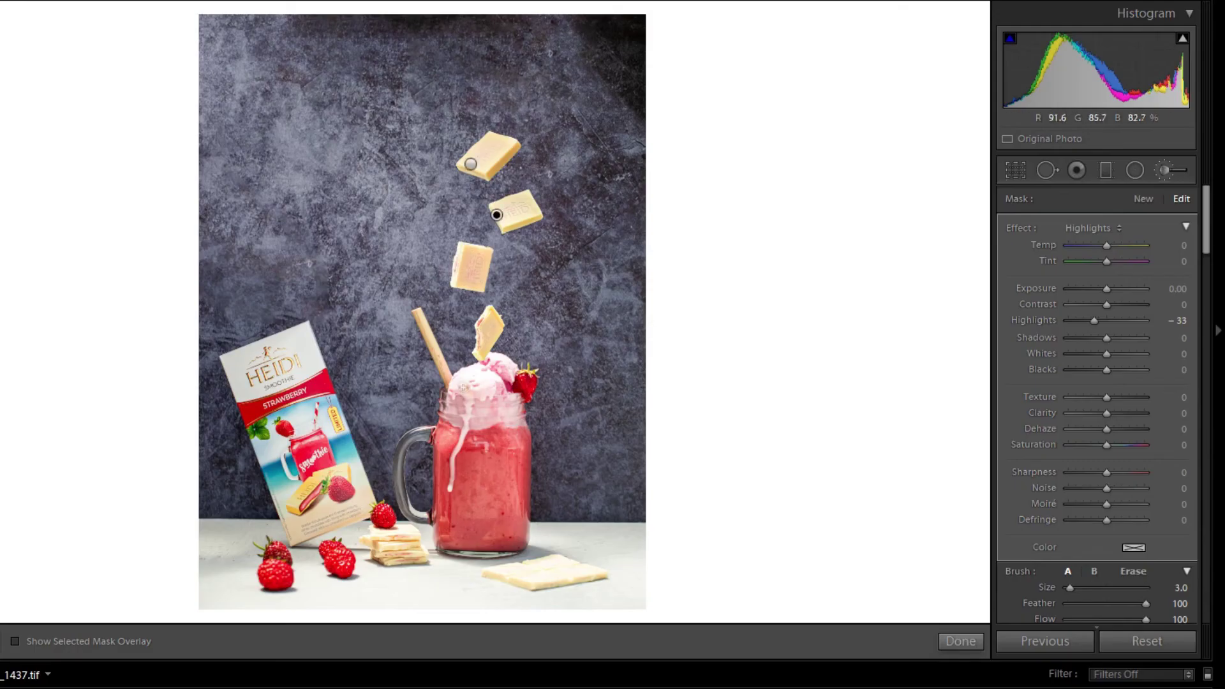
key(ctrl+z)
Step: Paint a Clarity +20 brush adjustment and compare Before and After side by side
click(1165, 170)
click(1166, 167)
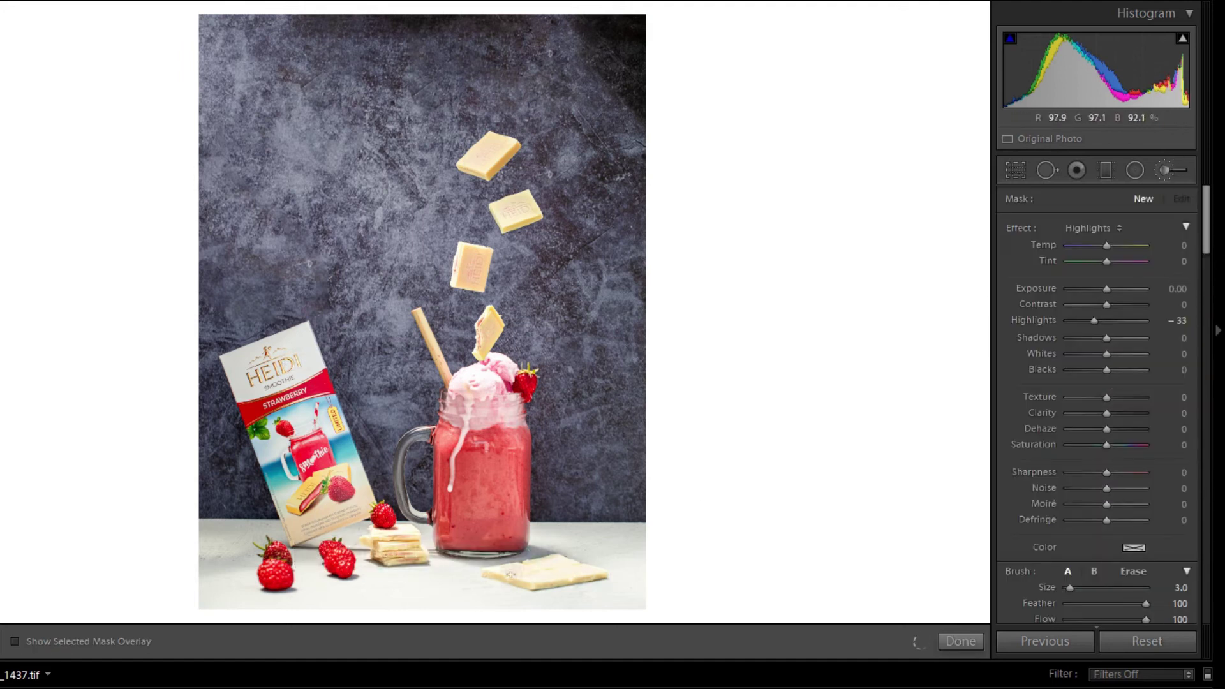
click(1167, 167)
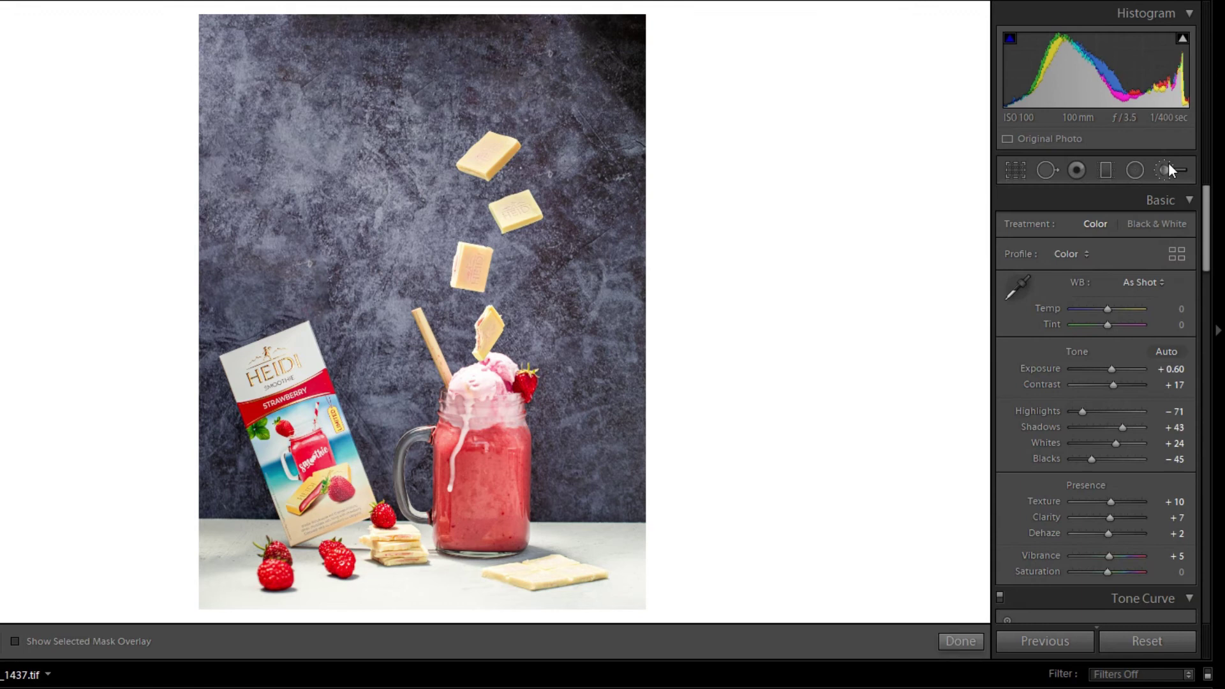
click(1168, 168)
click(1092, 228)
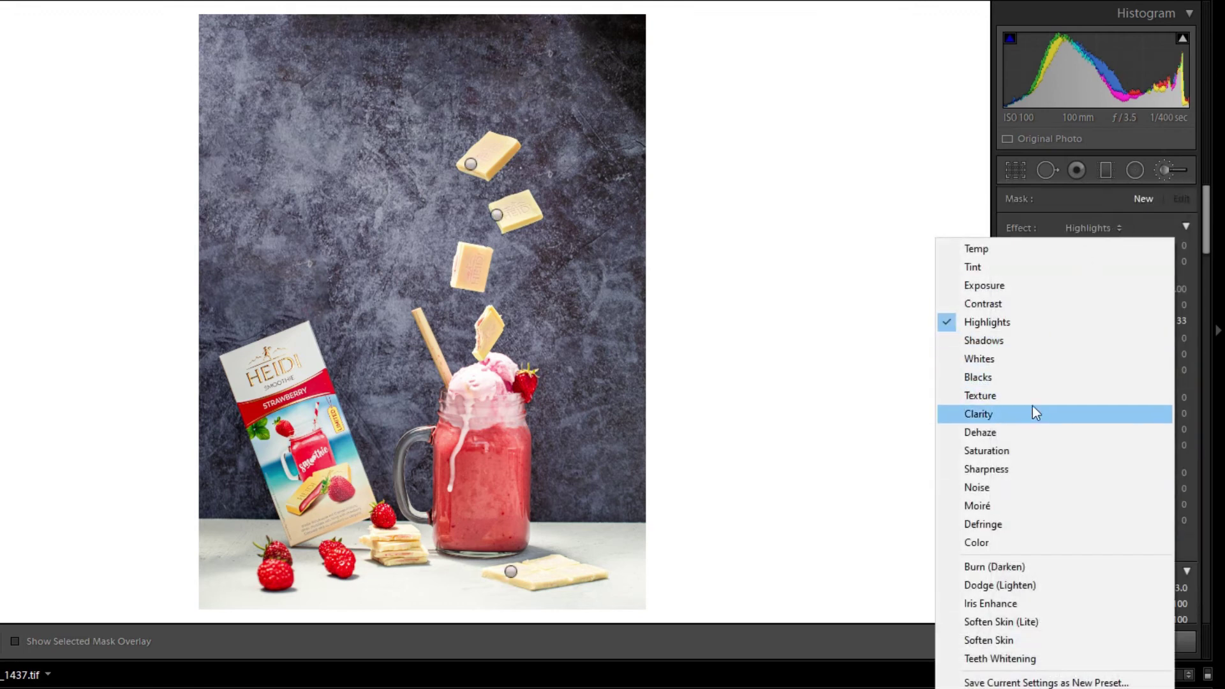
click(1010, 415)
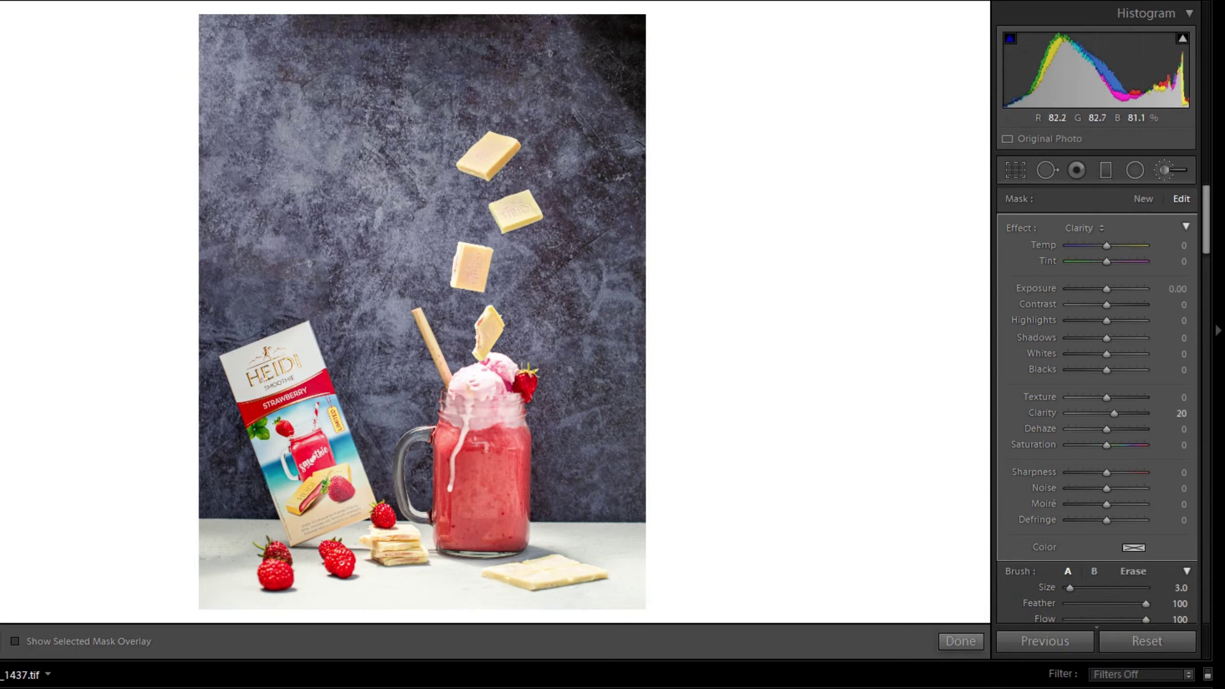
click(1165, 170)
key(y)
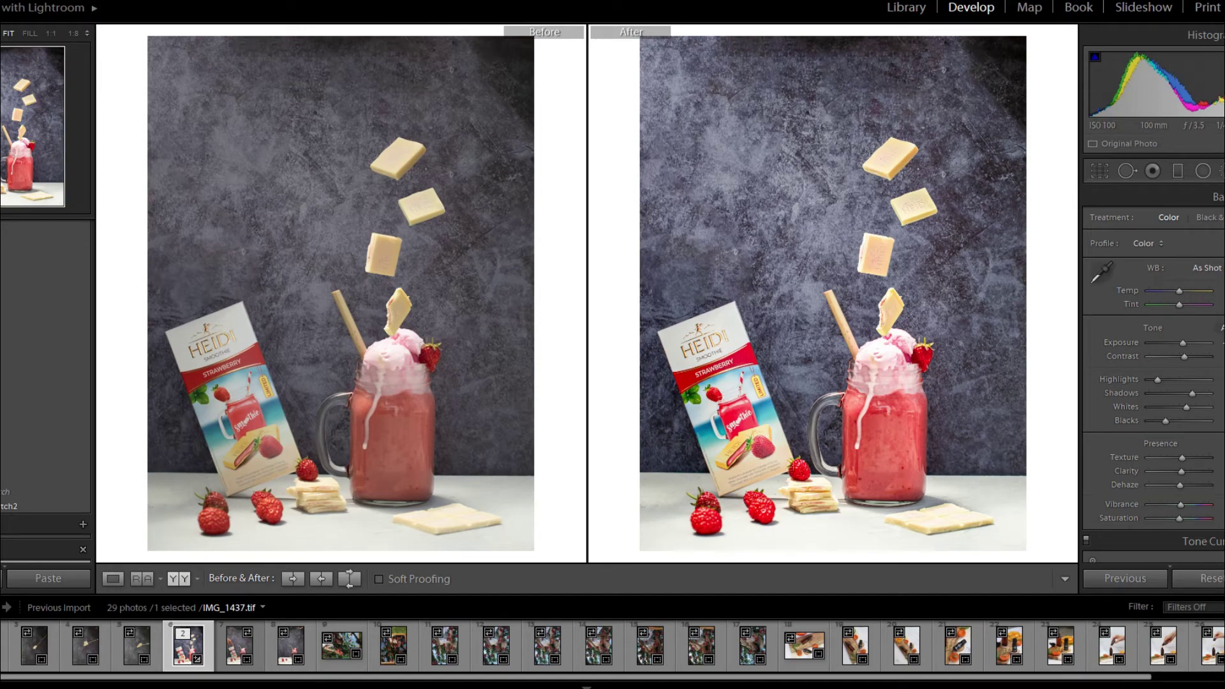
Step: Crop the photo to a tighter 4 x 5 frame
key(y)
click(1020, 169)
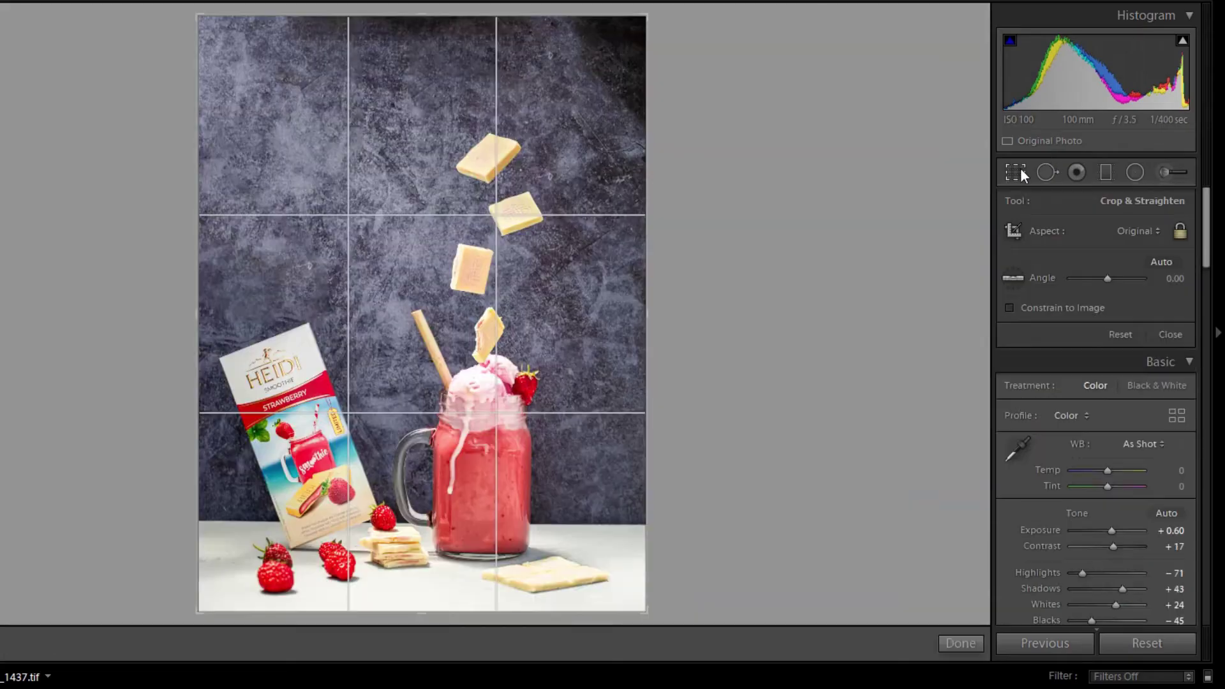
click(1140, 231)
click(1046, 337)
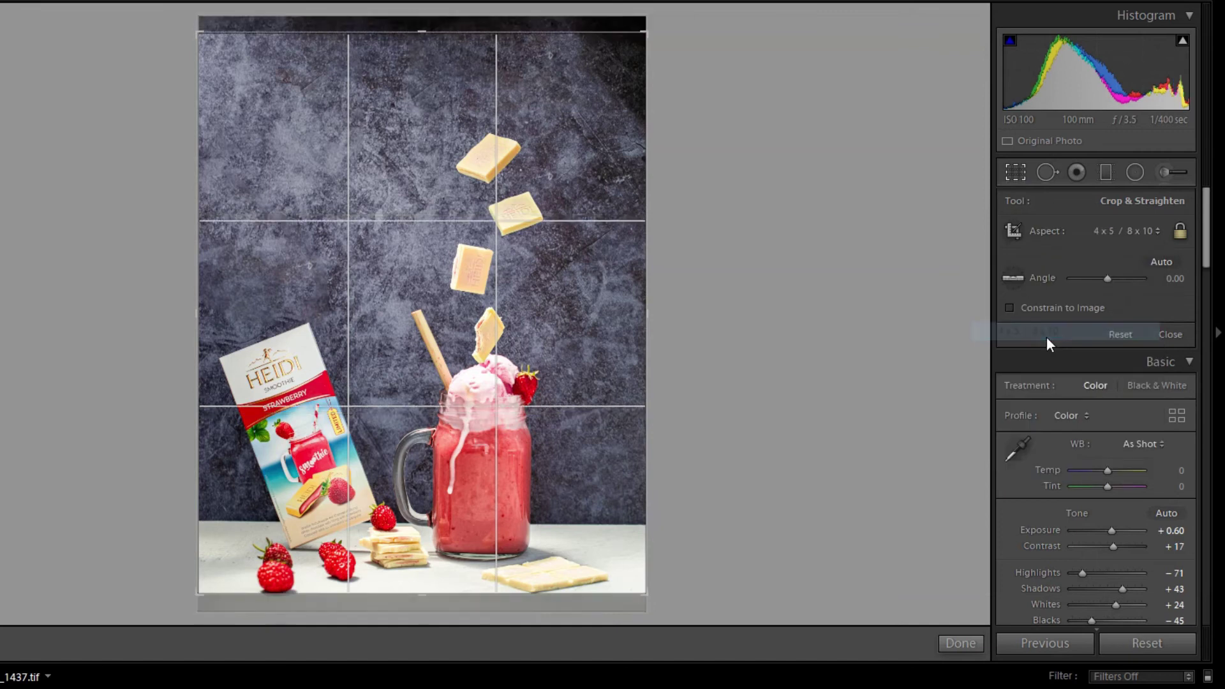
drag(563, 391, 562, 369)
drag(649, 36, 640, 41)
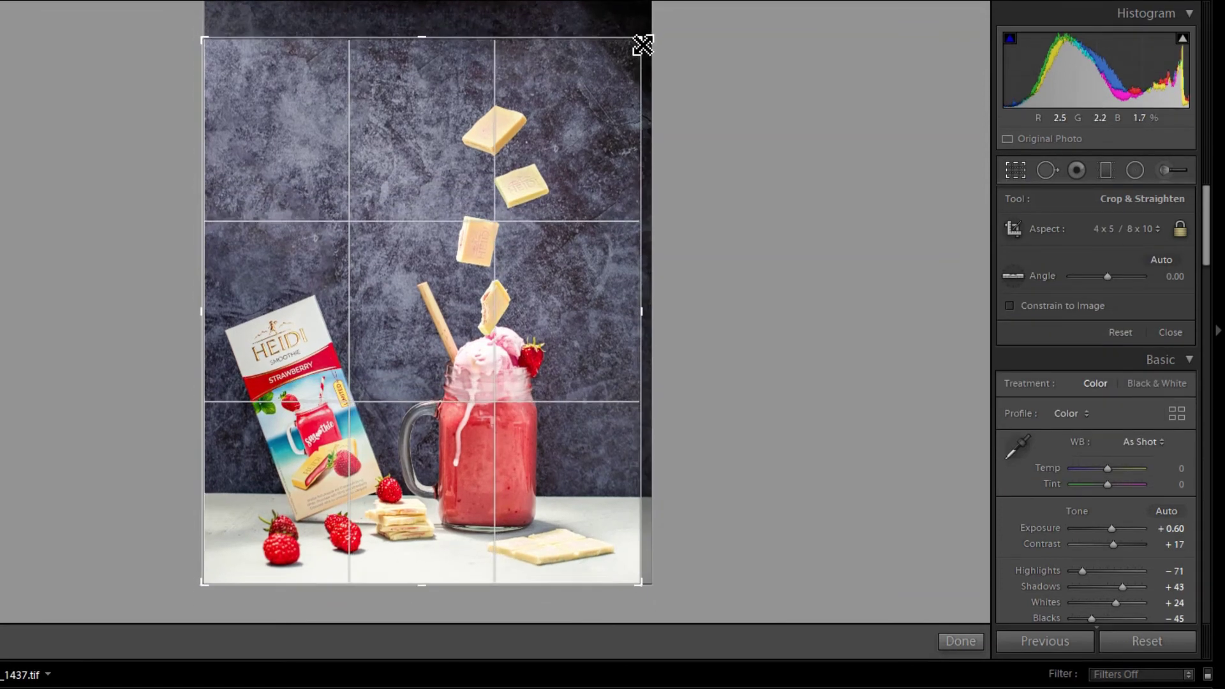
click(1017, 171)
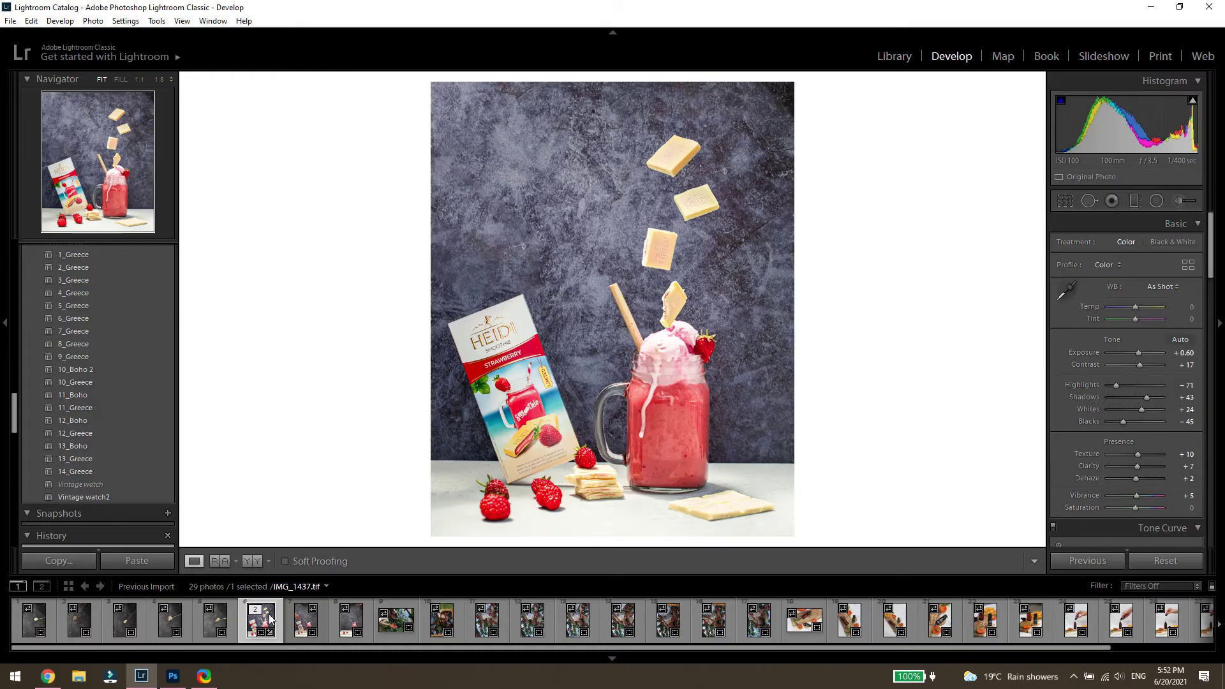
Step: Export IMG_1437.tif as a single file with the default export settings
right_click(255, 624)
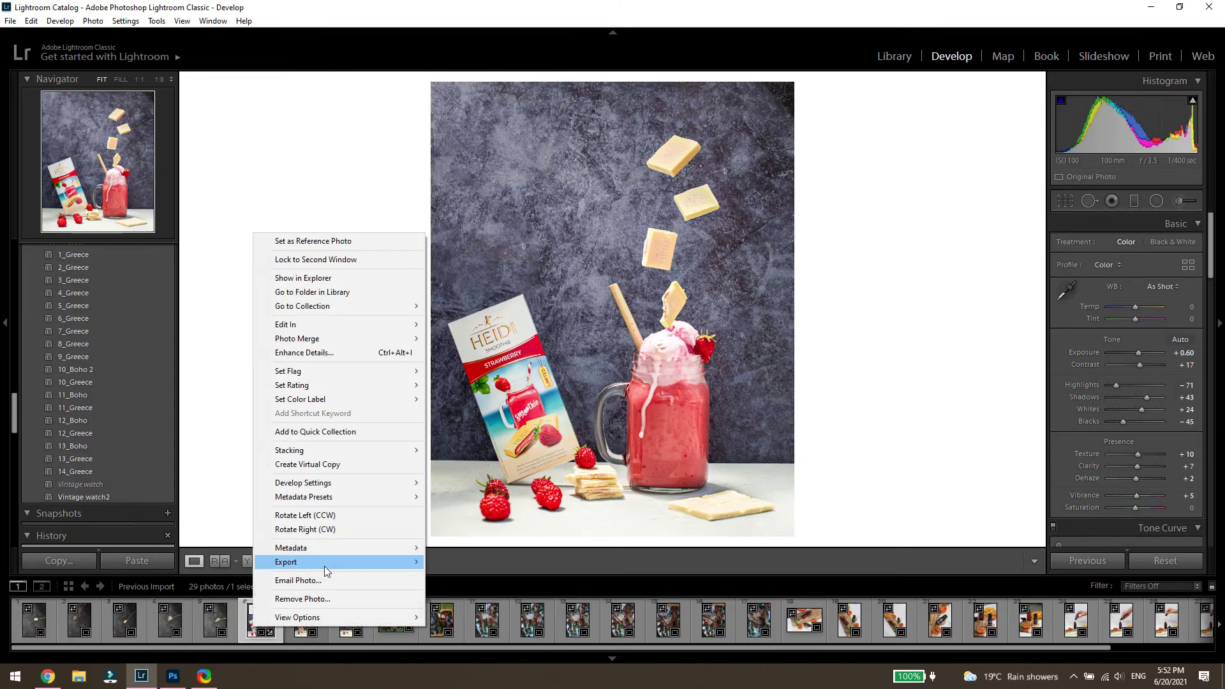
mouse_move(370, 562)
click(441, 561)
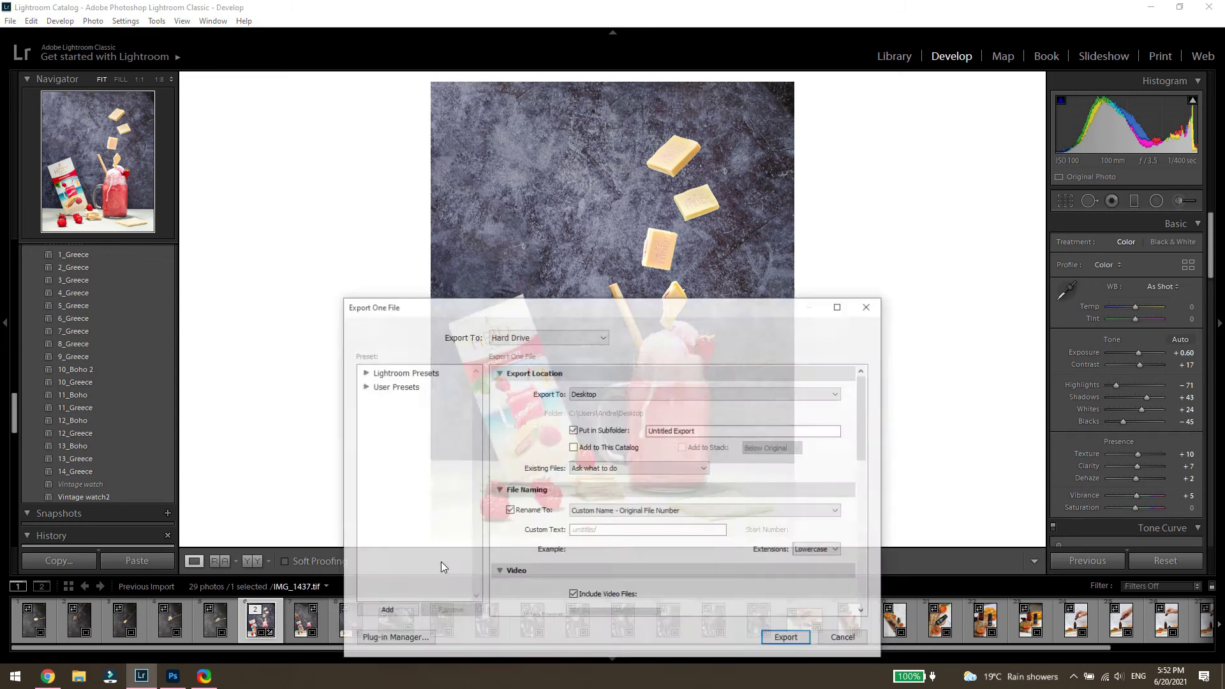
key(Return)
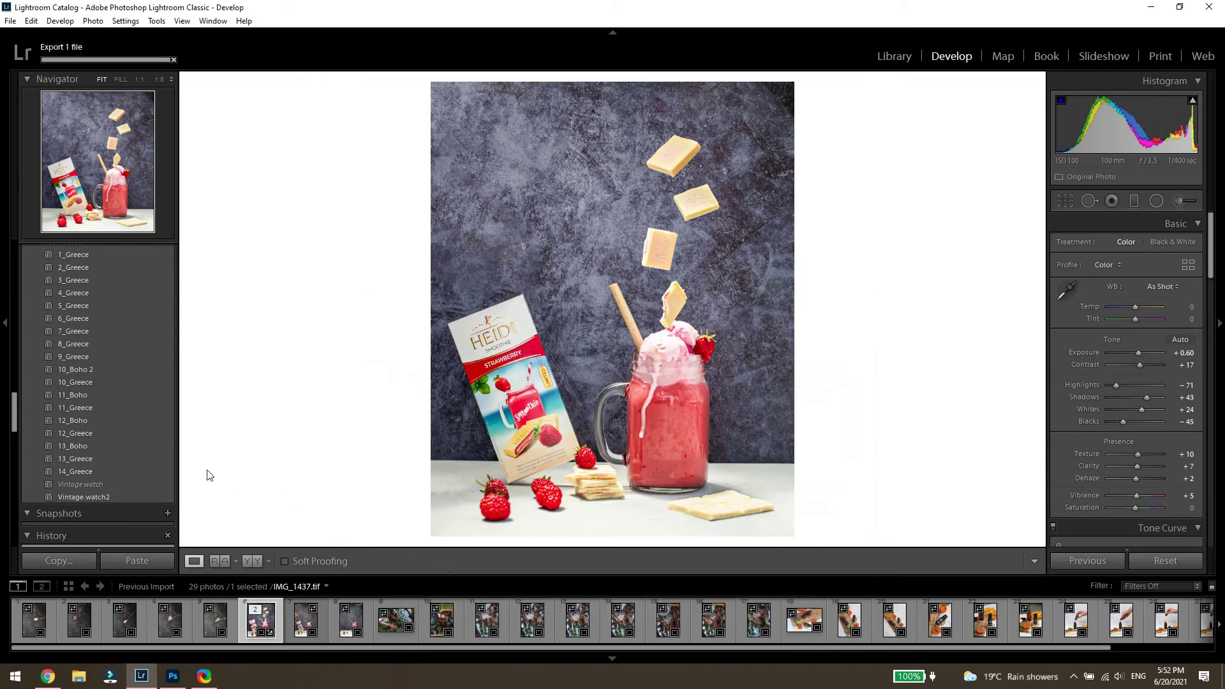
scroll(121, 454, up, 5)
Step: Try Cali Blogger Presets 1 and 3 on the photo
click(122, 454)
scroll(122, 454, down, 5)
click(104, 294)
click(102, 271)
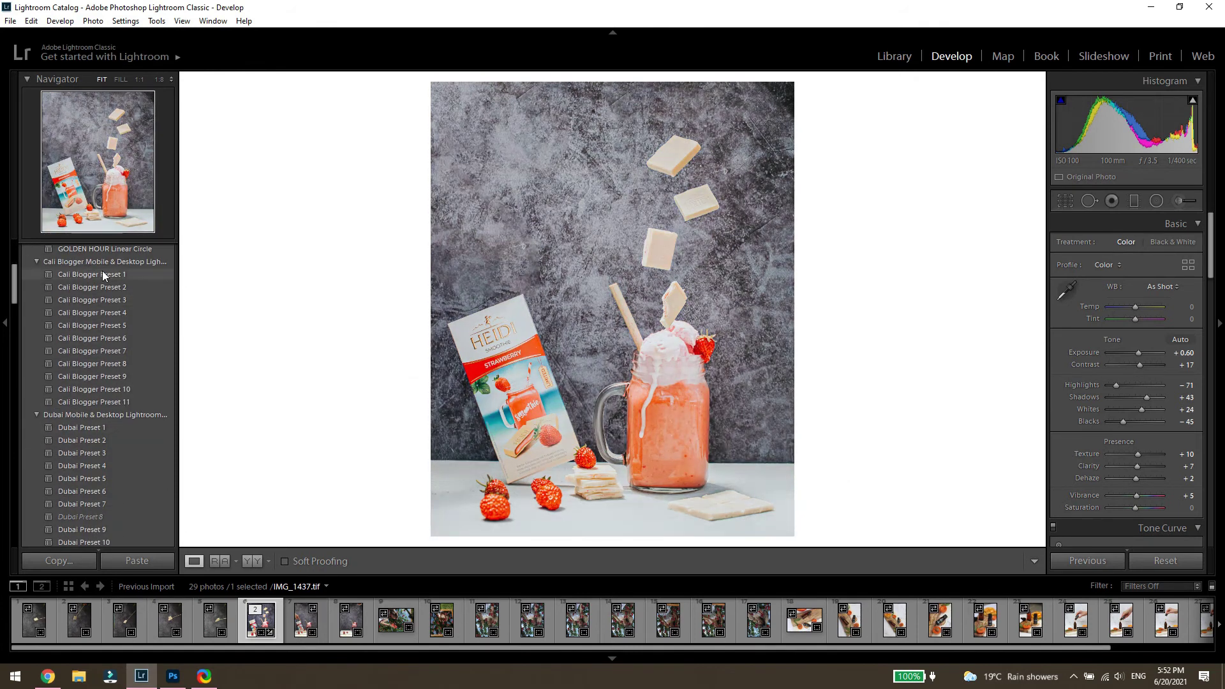
scroll(105, 396, down, 10)
Step: Revert to the 'Edited in Adobe Photoshop' history state and apply Home Lover Preset 8
click(105, 396)
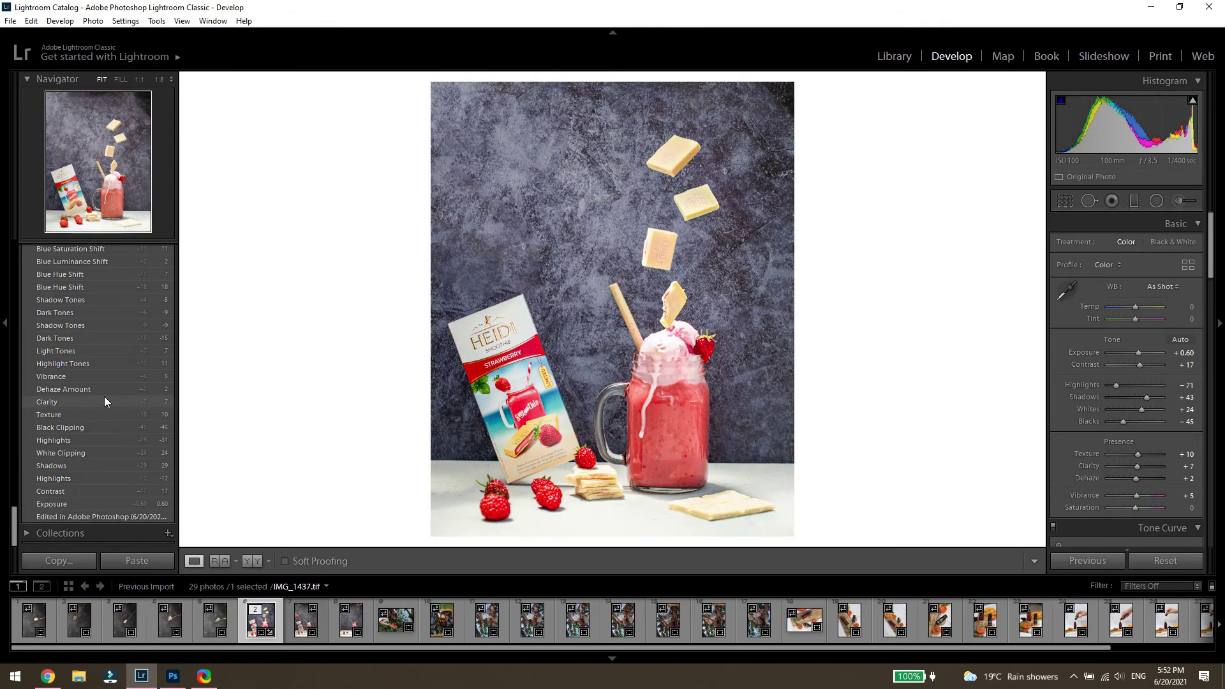
click(57, 517)
scroll(91, 359, up, 10)
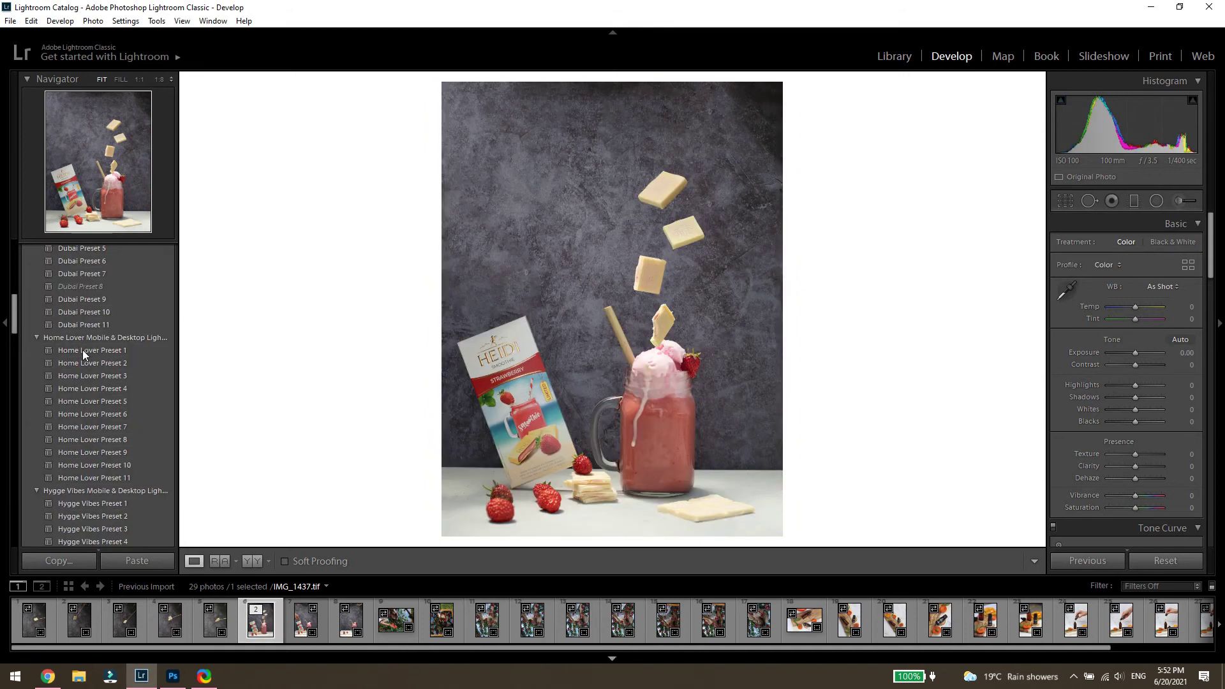
click(82, 350)
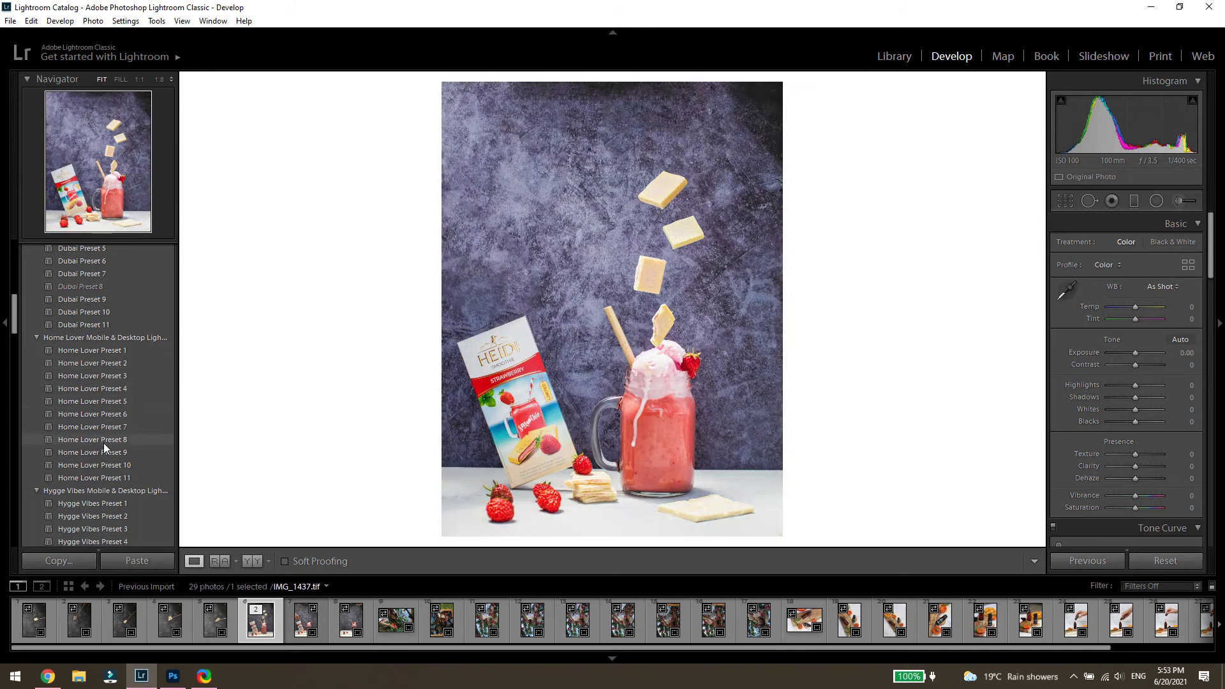
click(103, 442)
drag(532, 183, 327, 118)
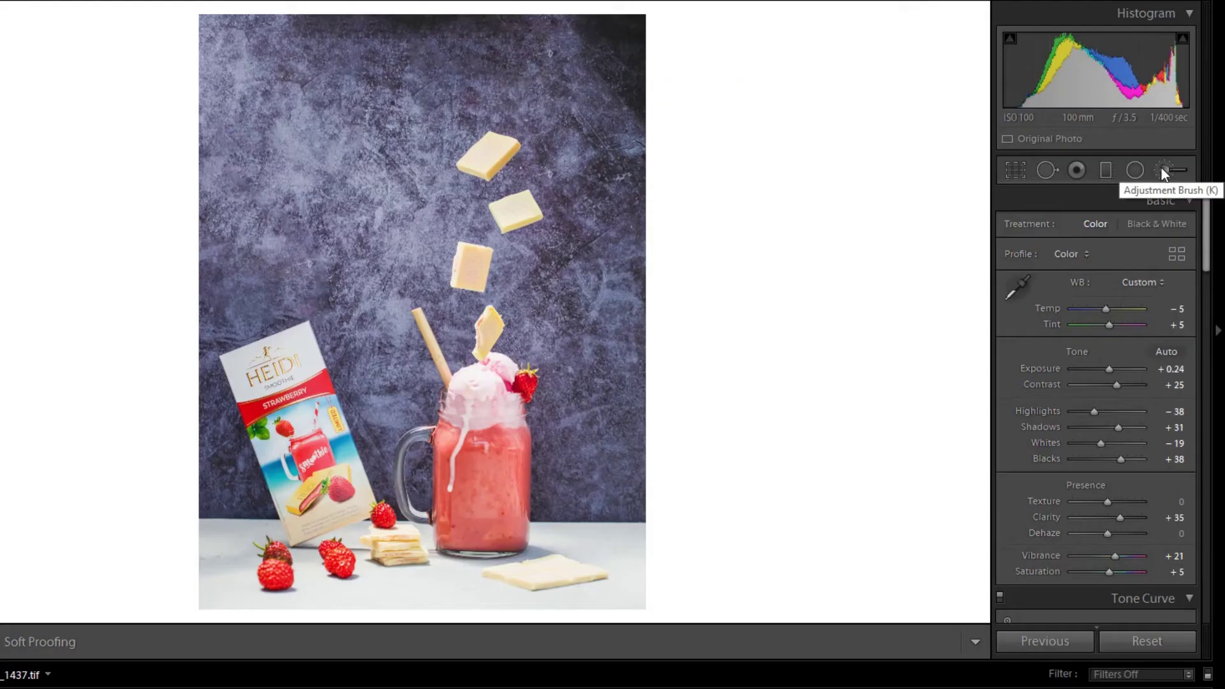
Step: Paint a Clarity 20 brush mask over the falling chocolate pieces
click(1161, 167)
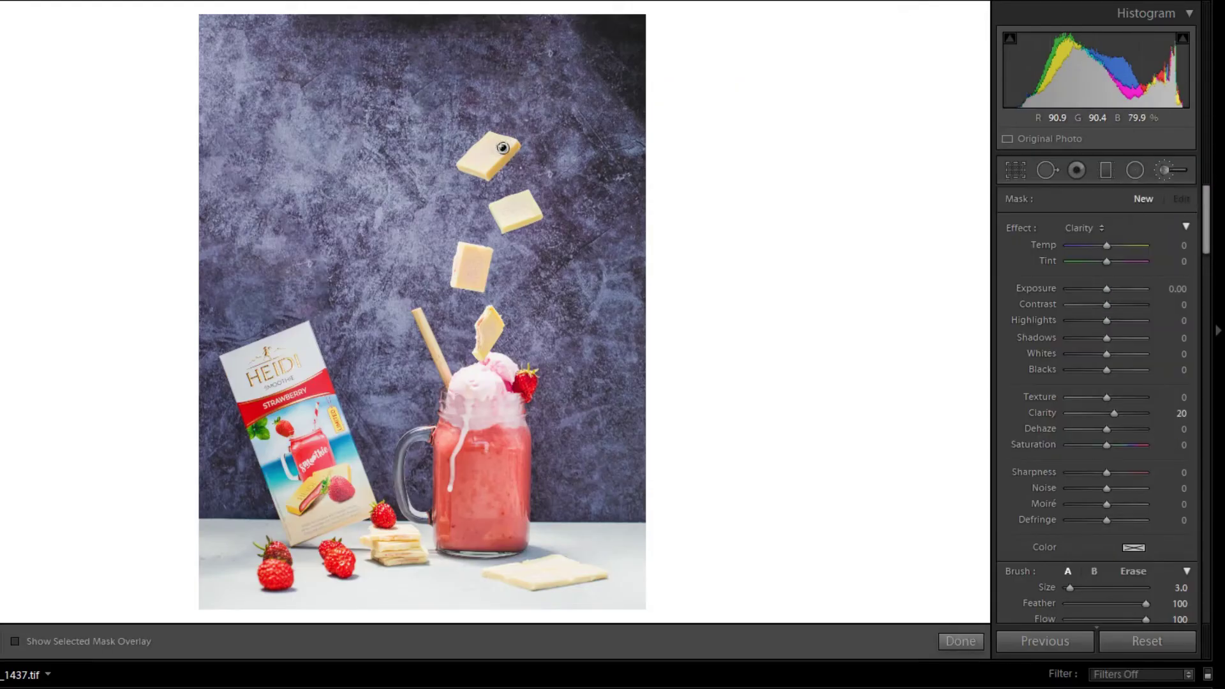
click(503, 148)
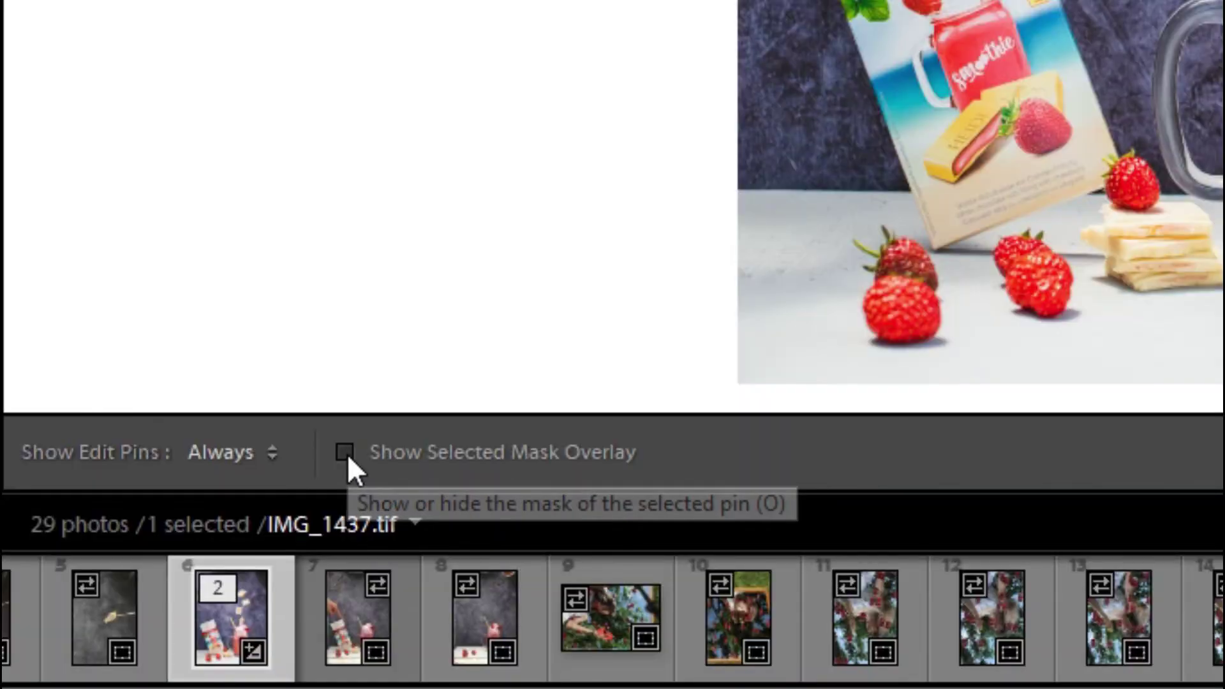
click(15, 642)
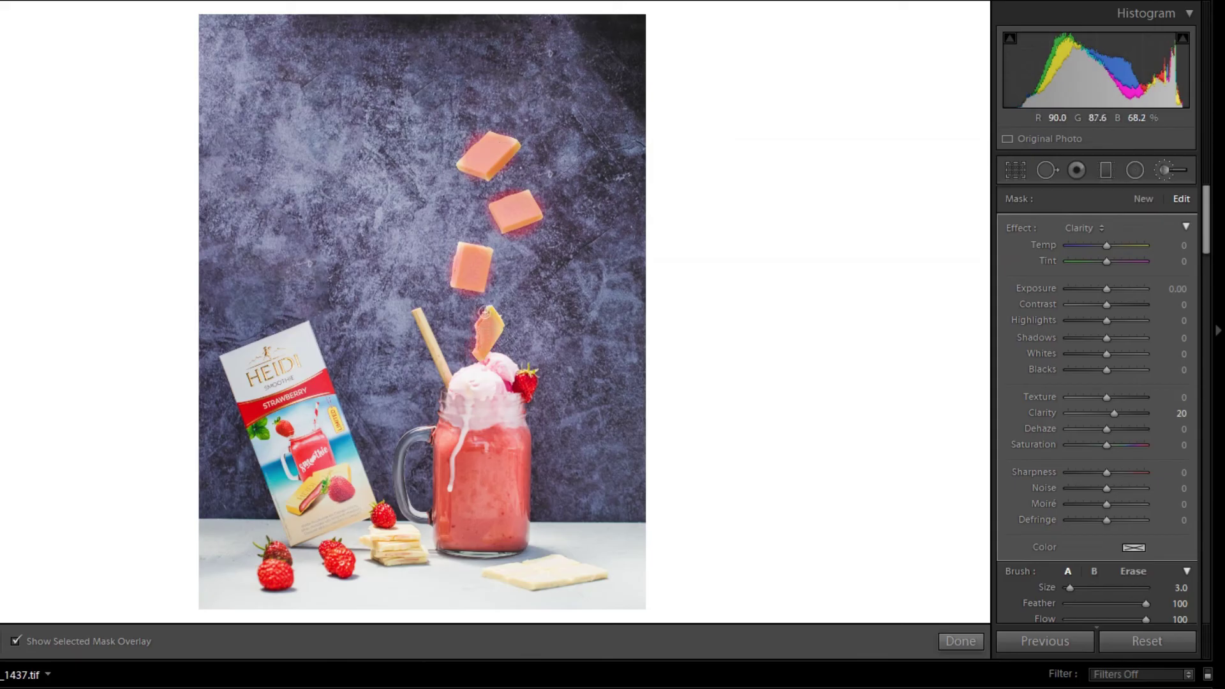
mouse_move(485, 337)
mouse_down()
mouse_move(470, 377)
mouse_move(488, 377)
mouse_move(459, 418)
mouse_move(439, 368)
mouse_up()
click(16, 641)
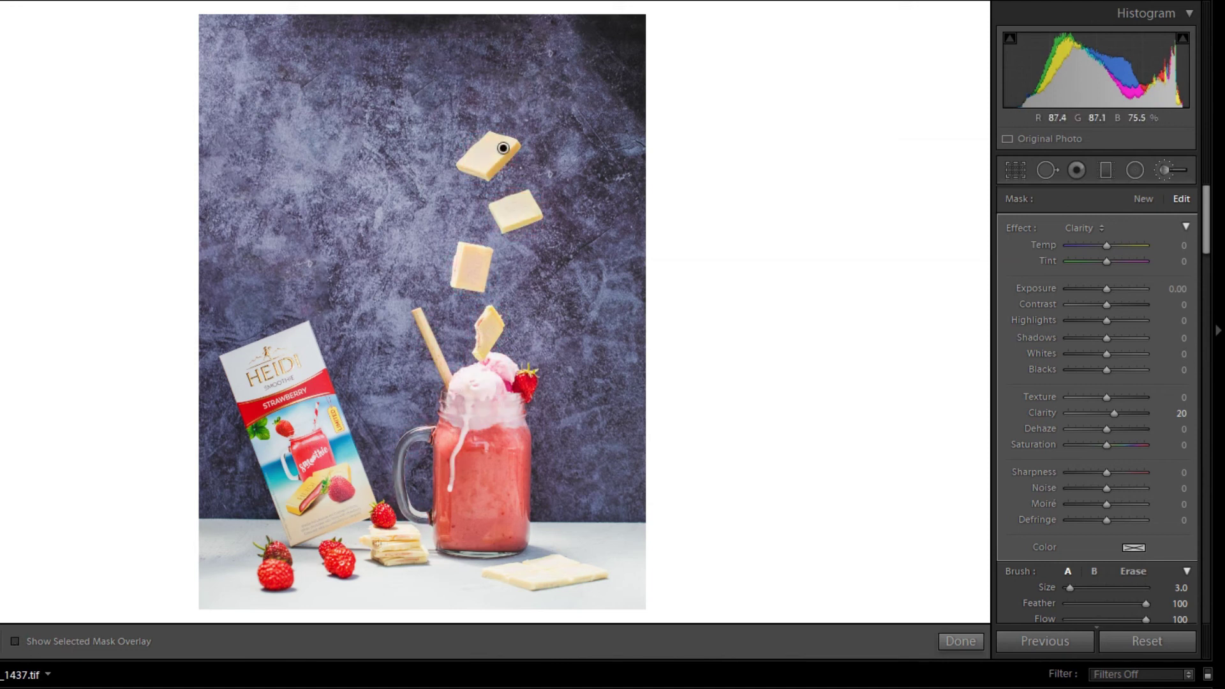
Step: Add a new brushed Texture adjustment to the photo
click(1162, 164)
click(1162, 165)
click(1078, 228)
click(989, 393)
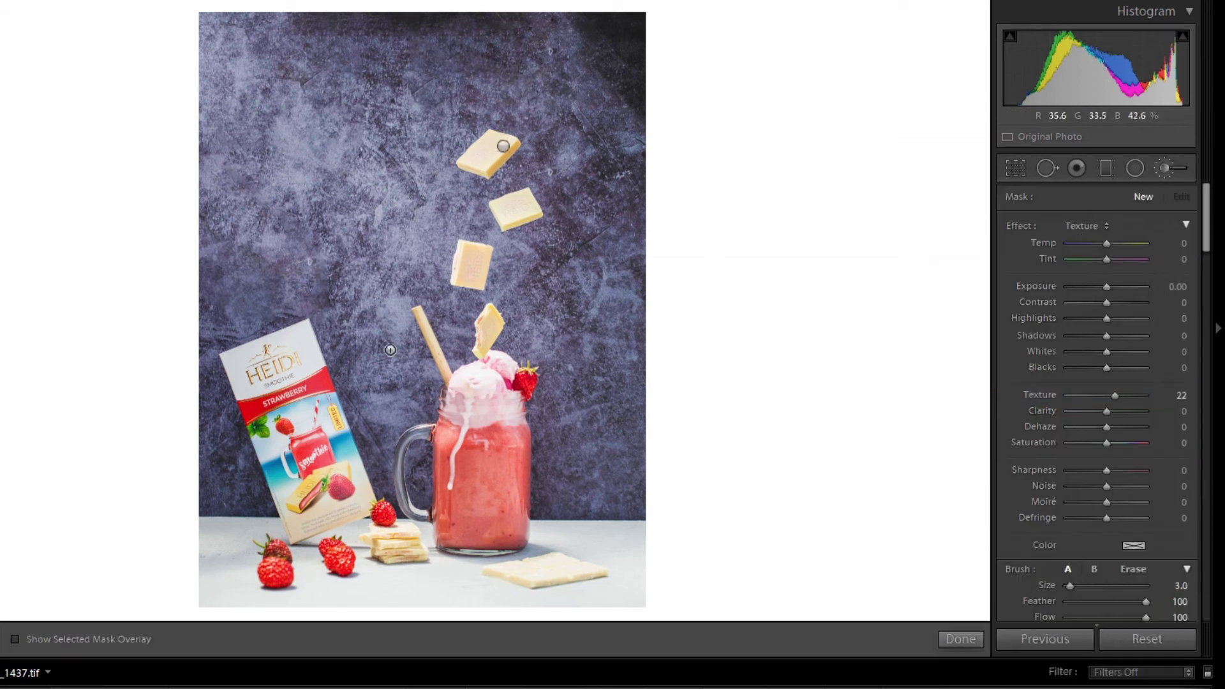
drag(281, 573, 386, 506)
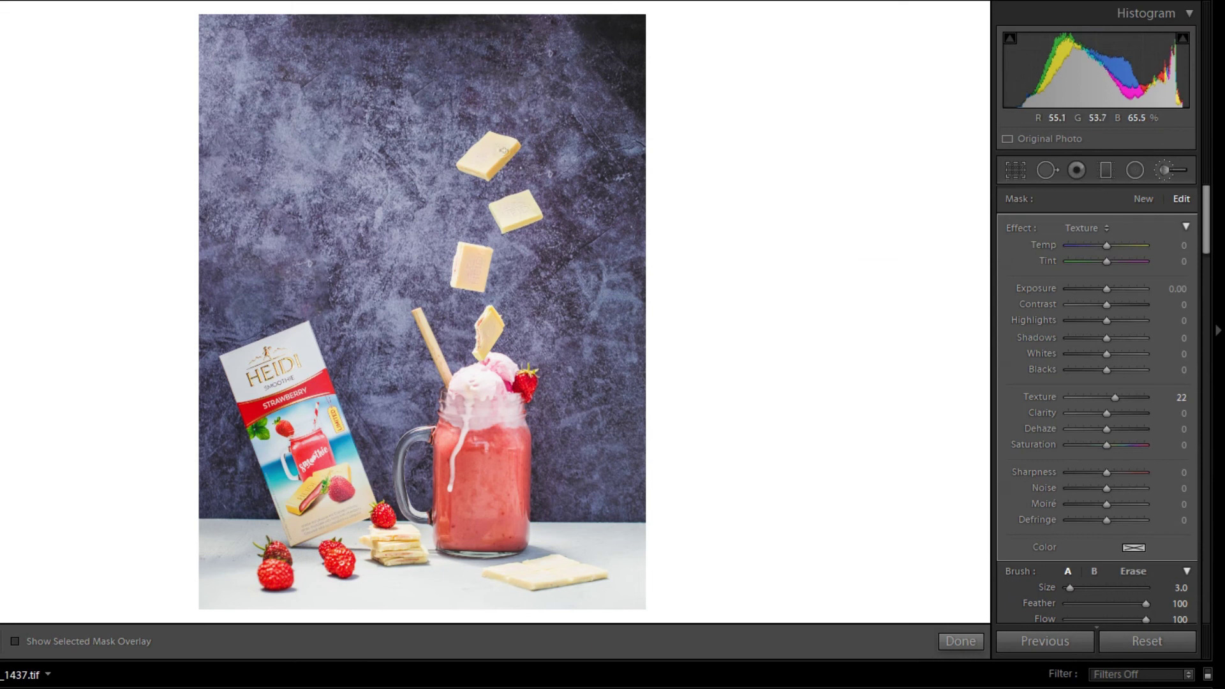
Step: Switch the brush effect to Highlights -22 and zoom in to check the top chocolate piece
click(1086, 227)
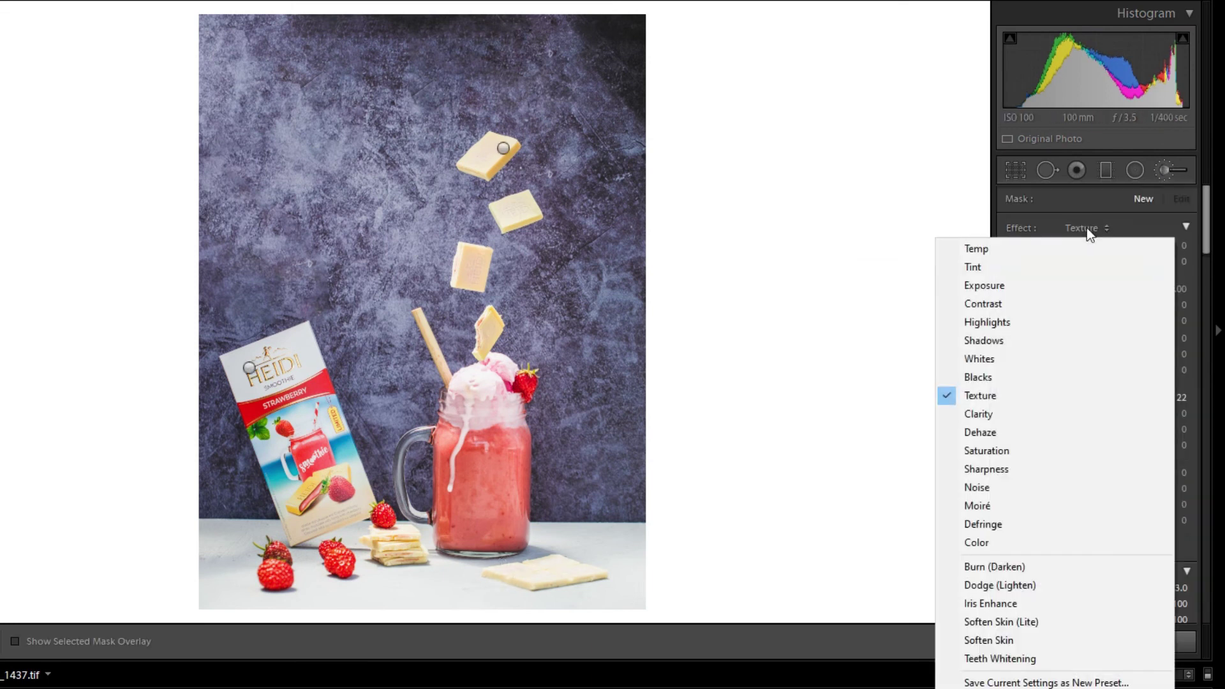
click(983, 322)
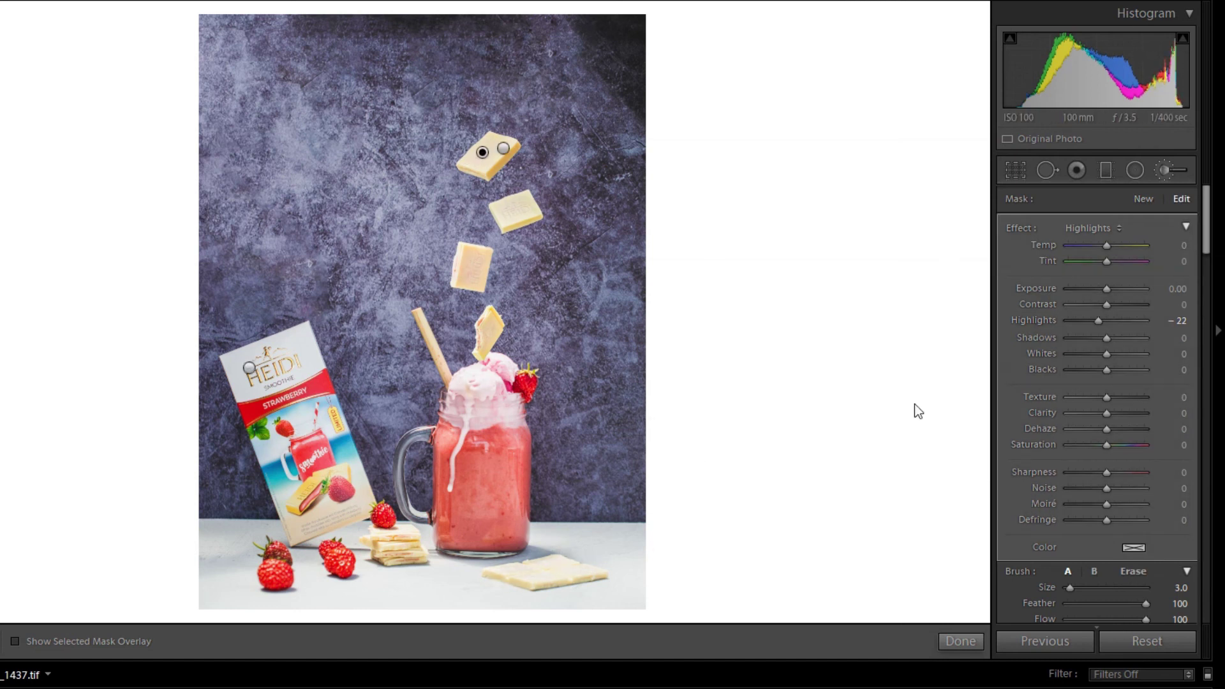
click(1165, 167)
click(497, 158)
drag(500, 168, 484, 317)
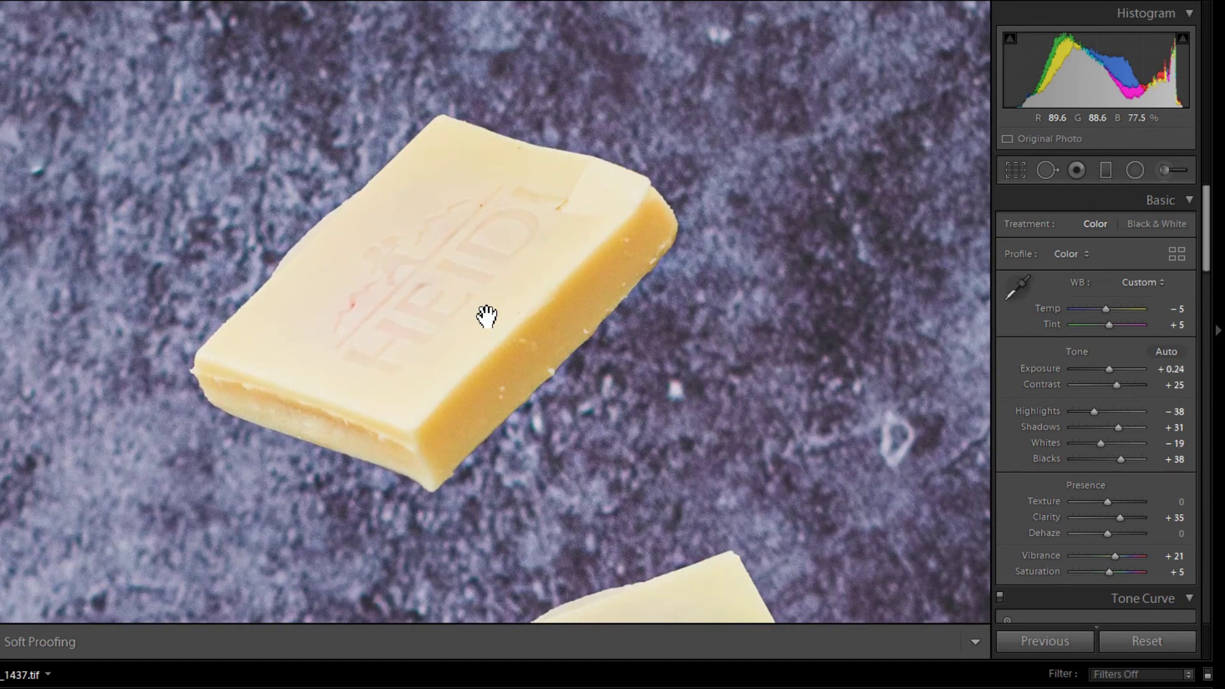
click(527, 321)
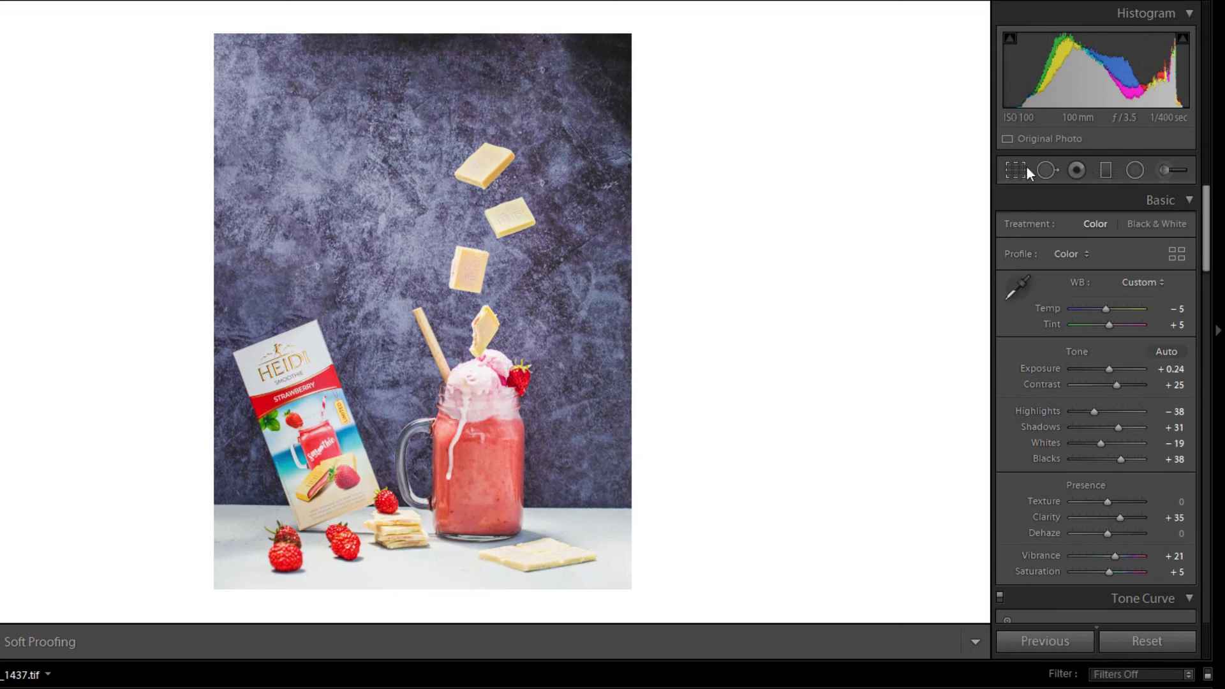
Step: Crop the photo to a tighter 4 x 5 / 8 x 10 frame
click(1016, 168)
click(1135, 228)
click(1043, 328)
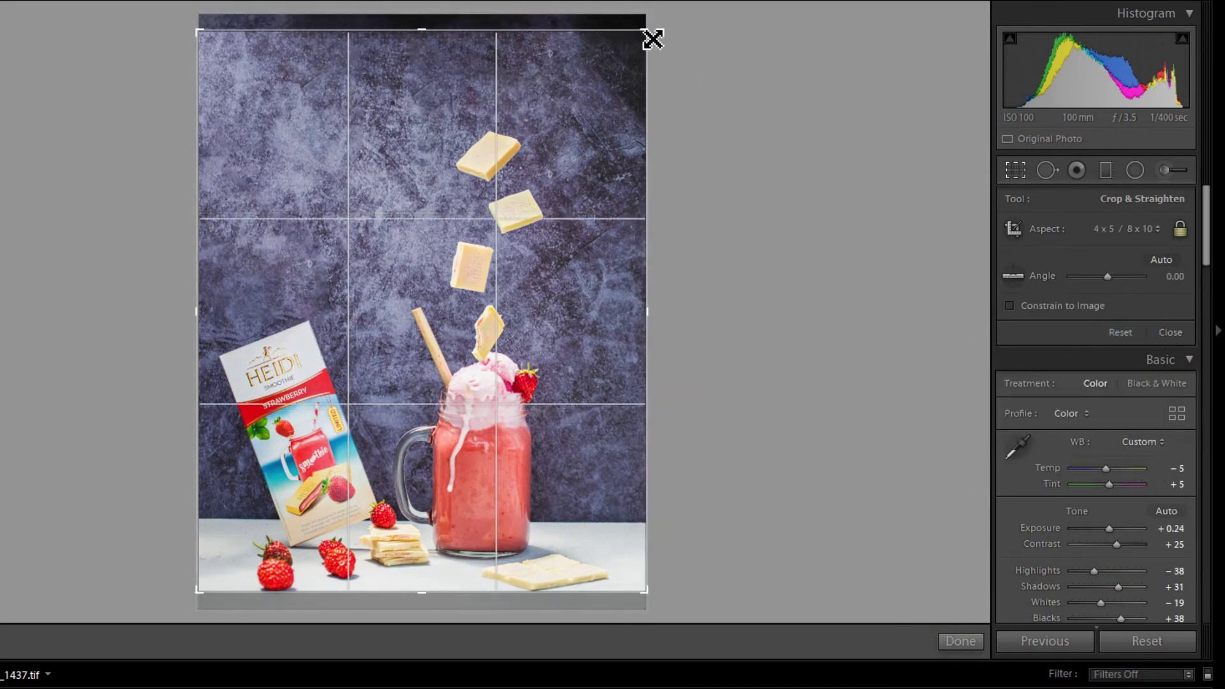
drag(652, 39, 628, 68)
click(1015, 170)
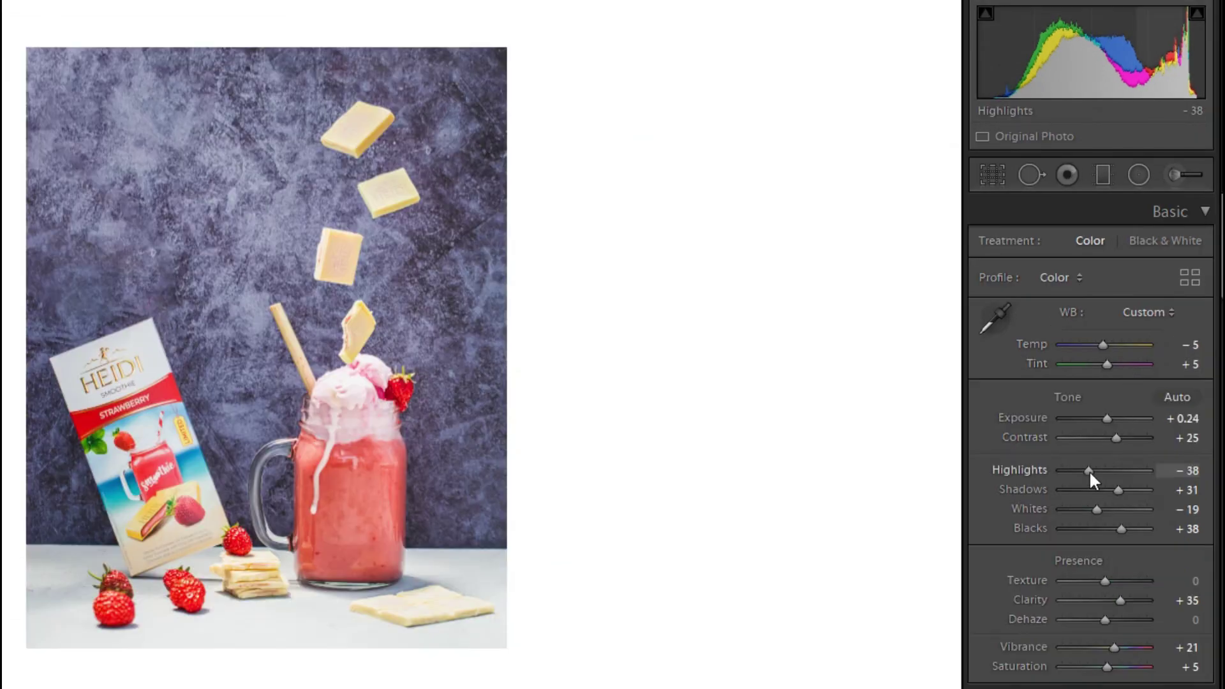
Step: Set Basic Blacks to +17 and Highlights to -33
drag(1095, 410, 1094, 411)
drag(1120, 528, 1107, 528)
drag(1087, 470, 1098, 533)
scroll(1111, 517, down, 10)
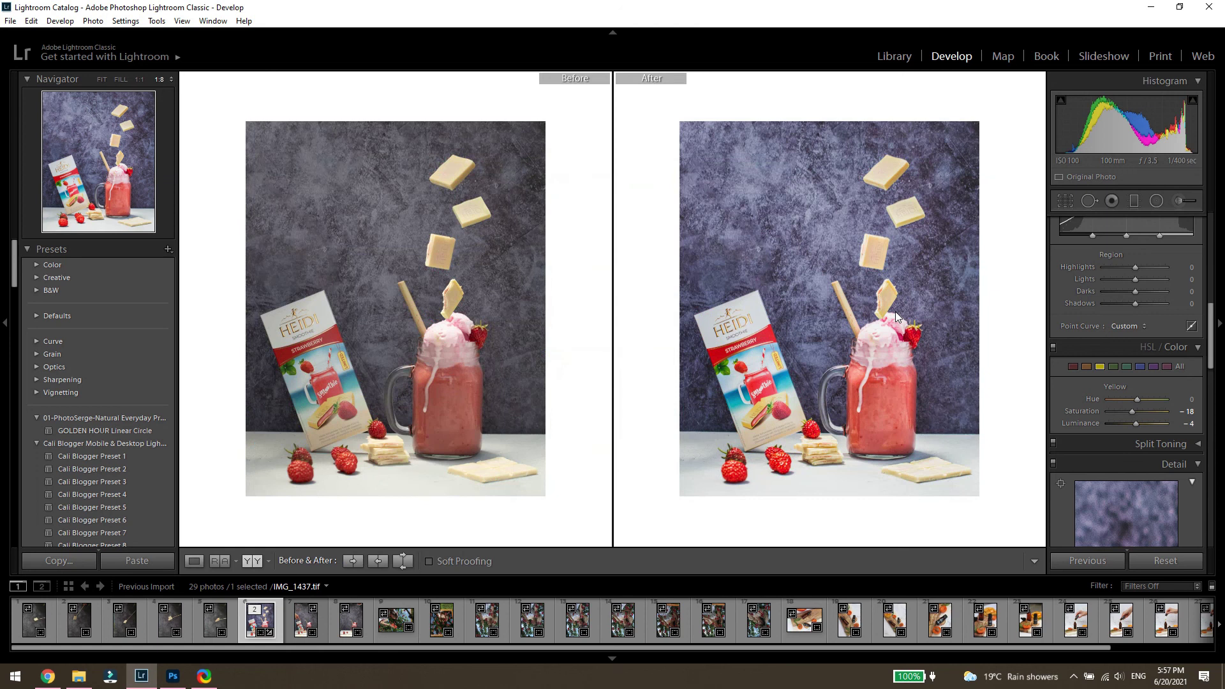
Step: Zoom in on the chocolate pieces and give their brush mask Sharpness 46 and Dehaze 9
key(y)
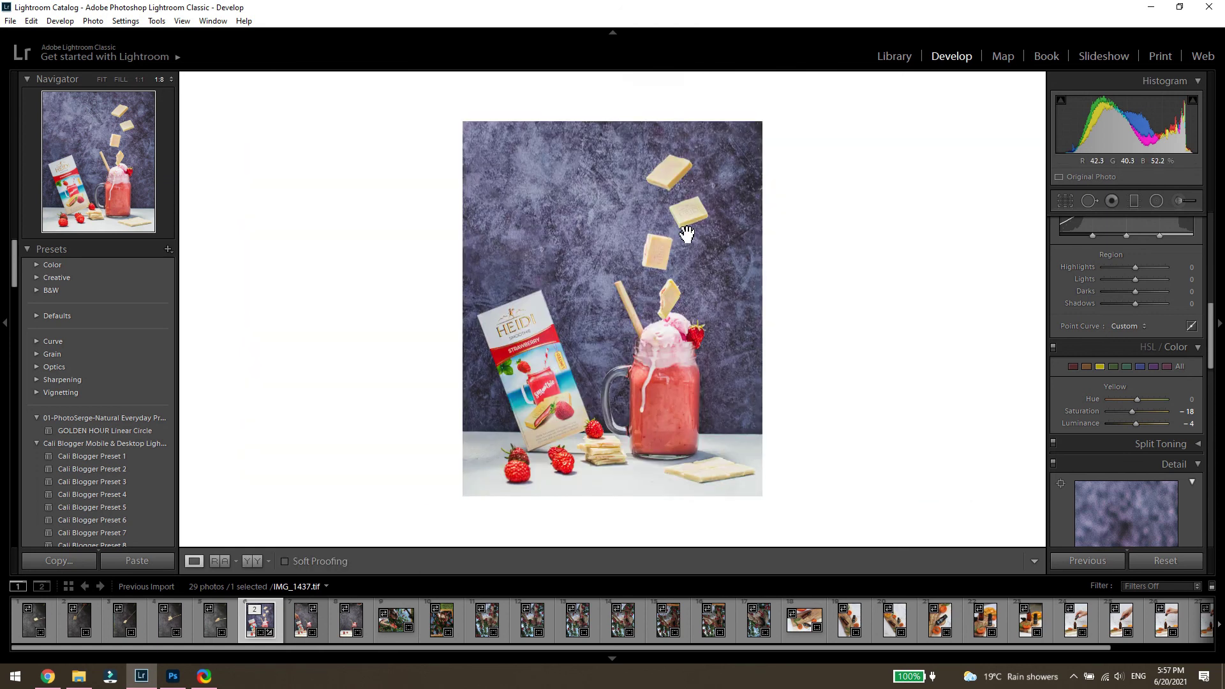
click(683, 232)
drag(774, 328, 726, 259)
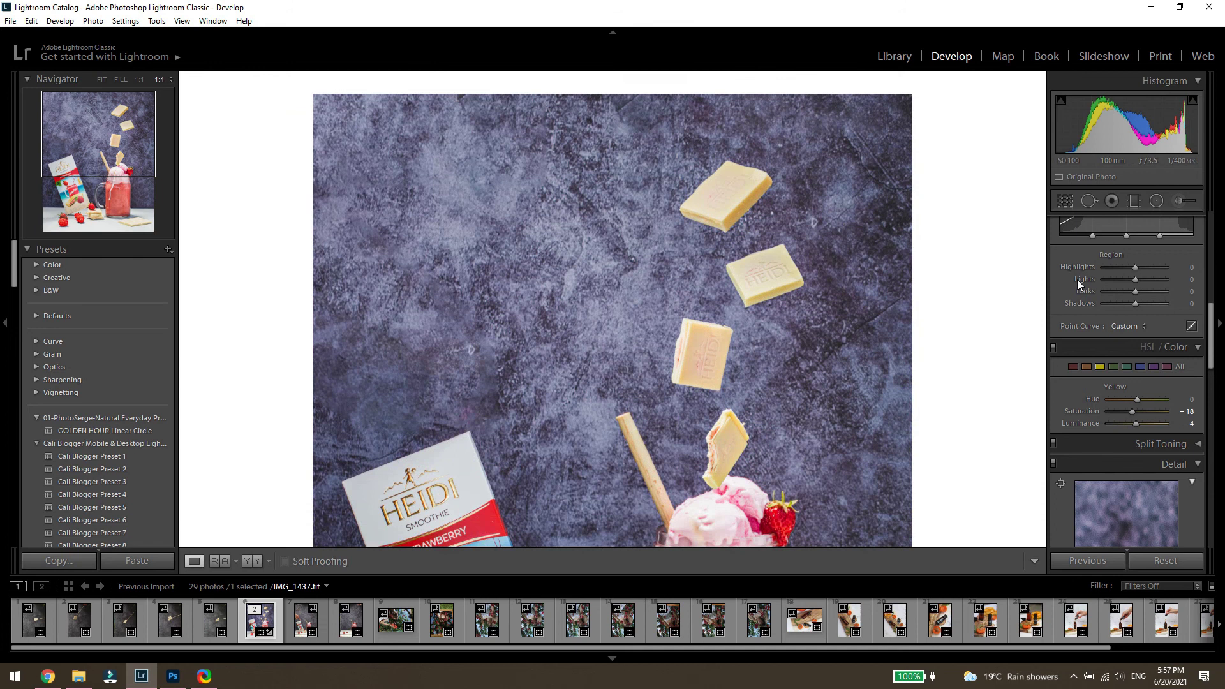
click(1179, 202)
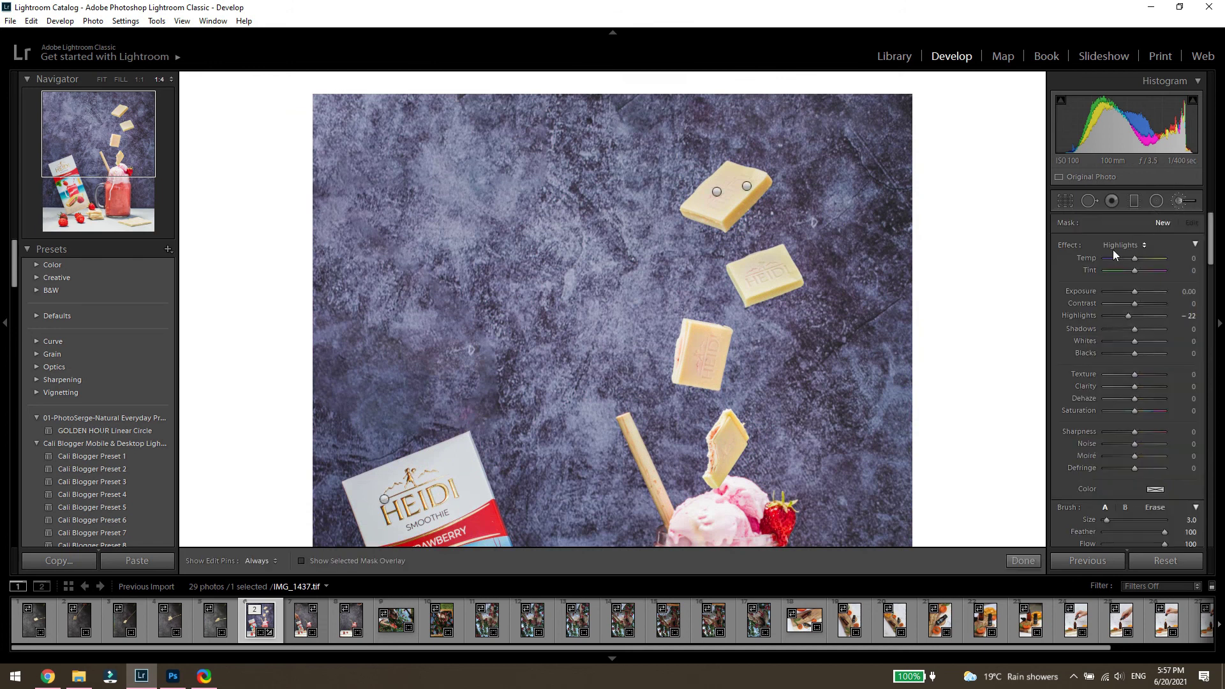
click(1136, 245)
click(1062, 375)
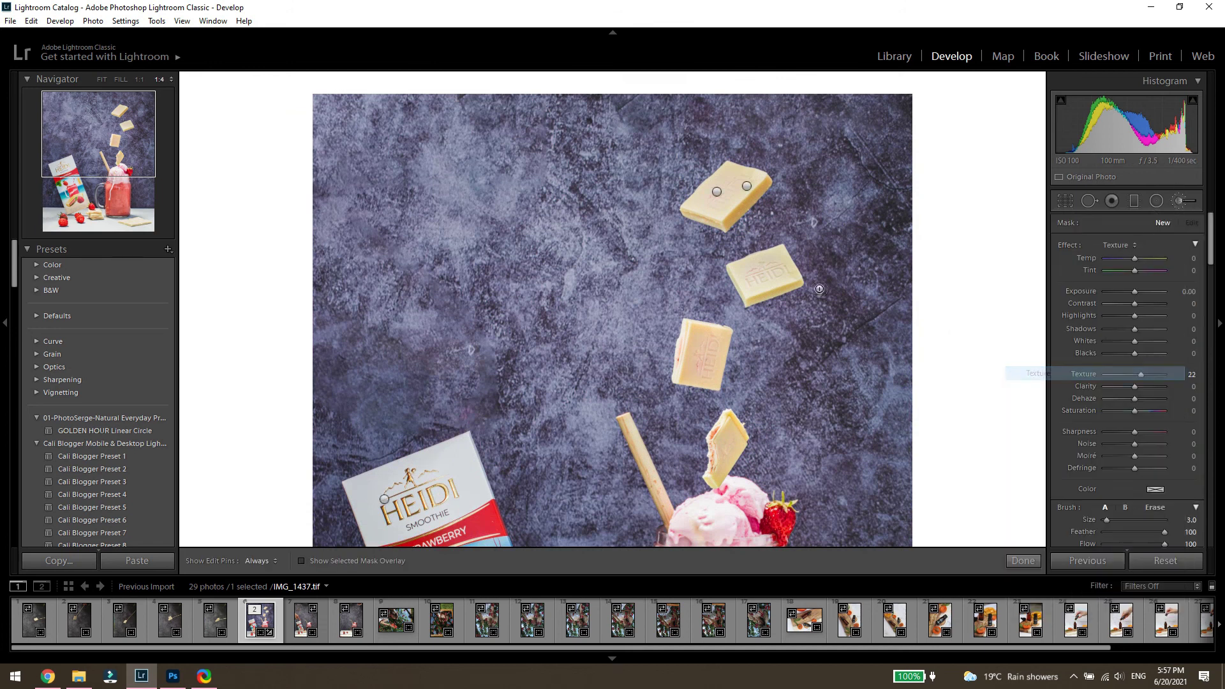
click(747, 267)
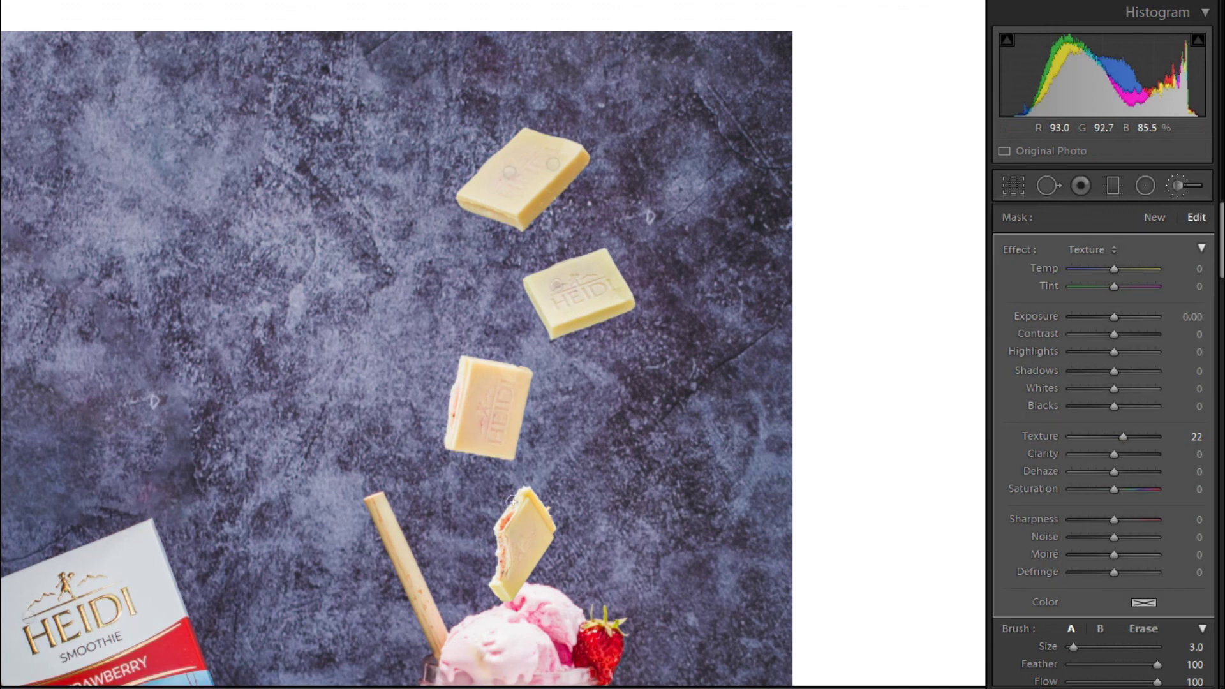
drag(1114, 520, 1133, 527)
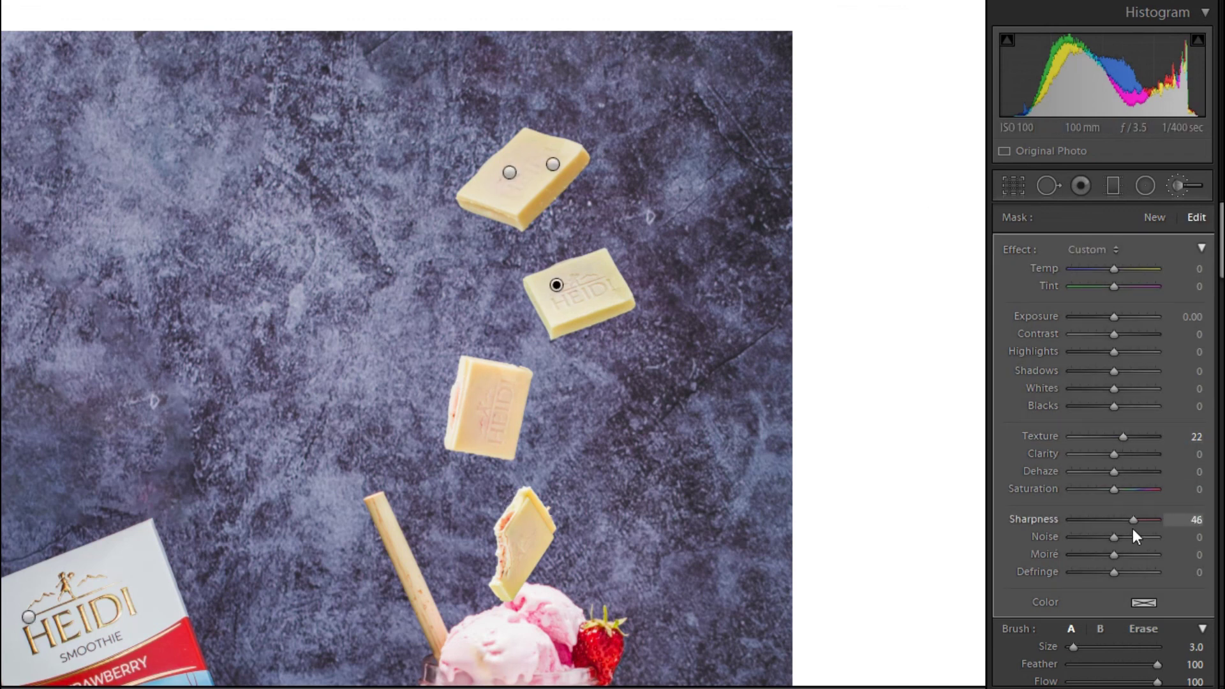
drag(1114, 471, 1120, 477)
Step: Sharpen the whole photo with Amount 70 and Masking 71 in the Detail panel
scroll(1122, 535, down, 3)
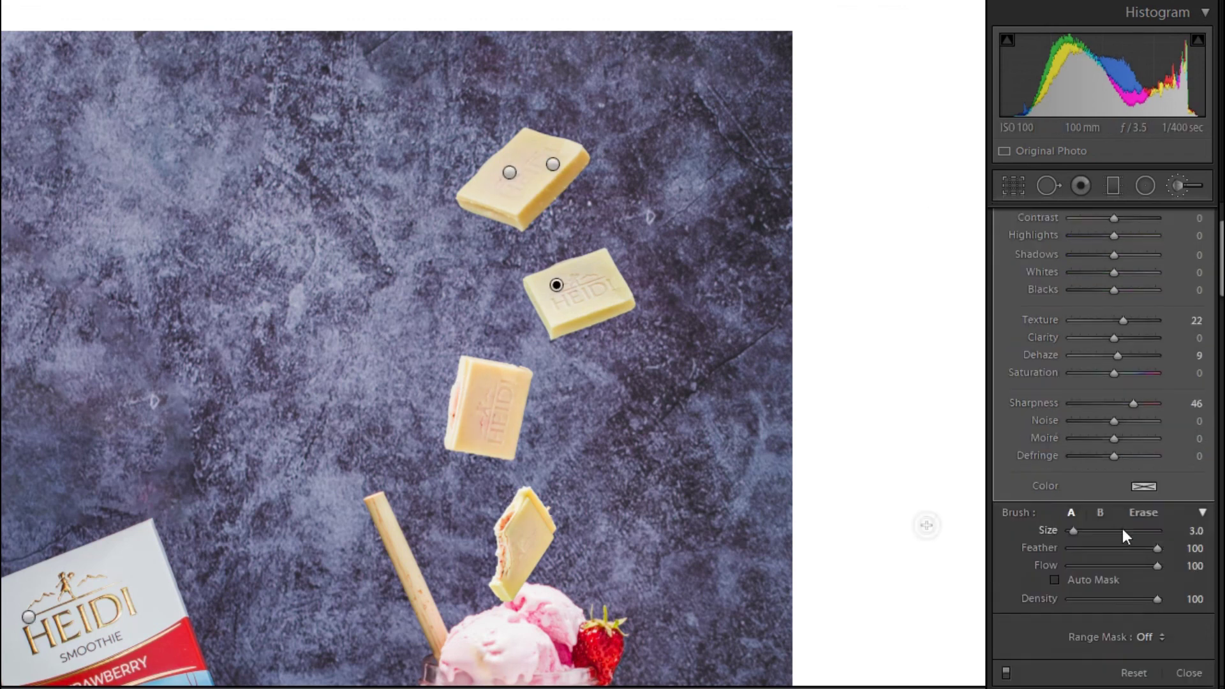
scroll(1163, 364, down, 5)
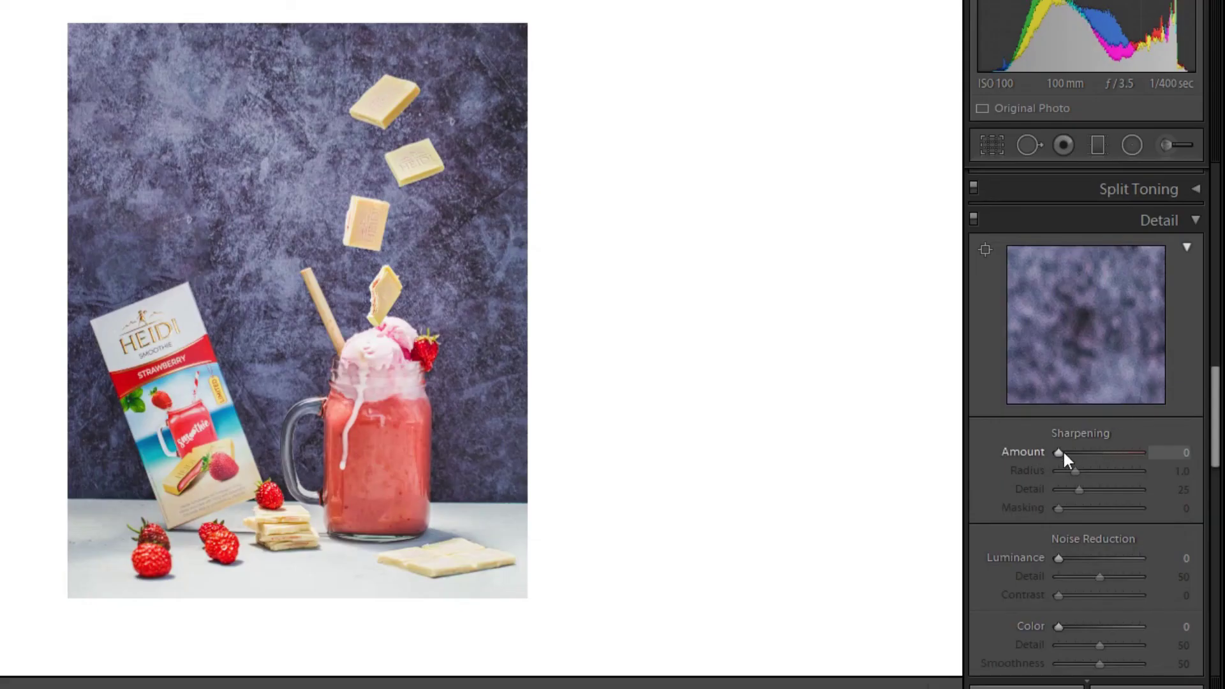
drag(1062, 450, 1066, 451)
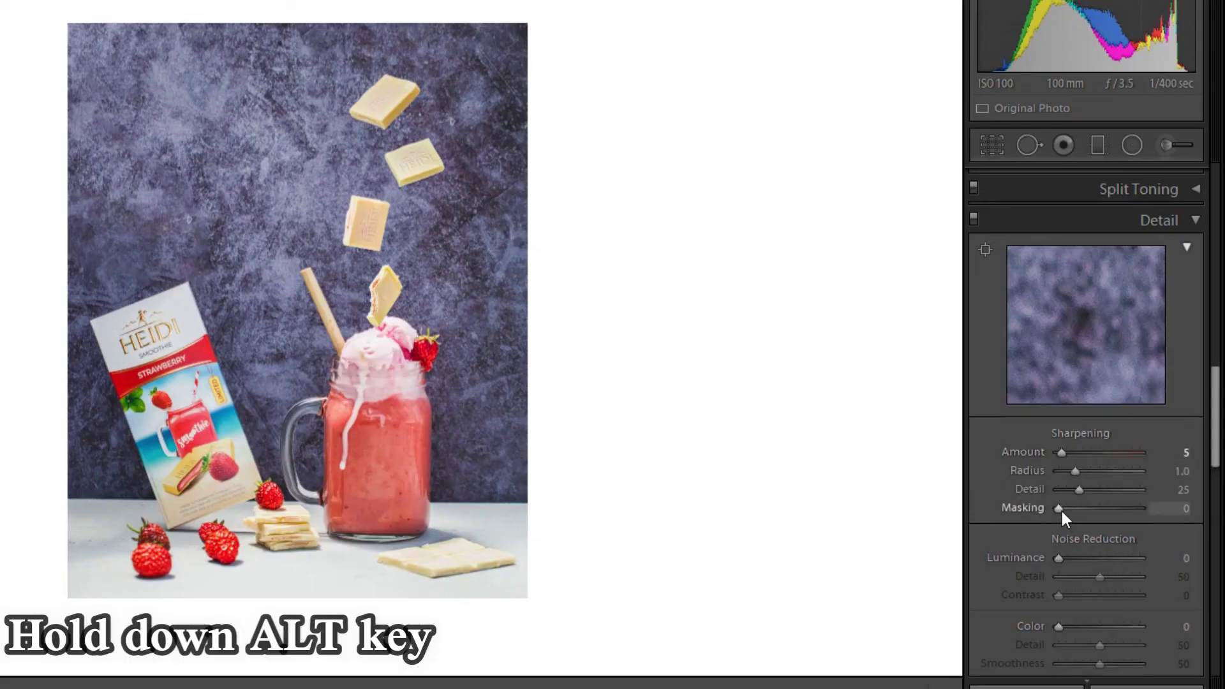
key(alt)
drag(1061, 508, 1131, 507)
drag(1061, 452, 1101, 452)
scroll(1023, 364, up, 5)
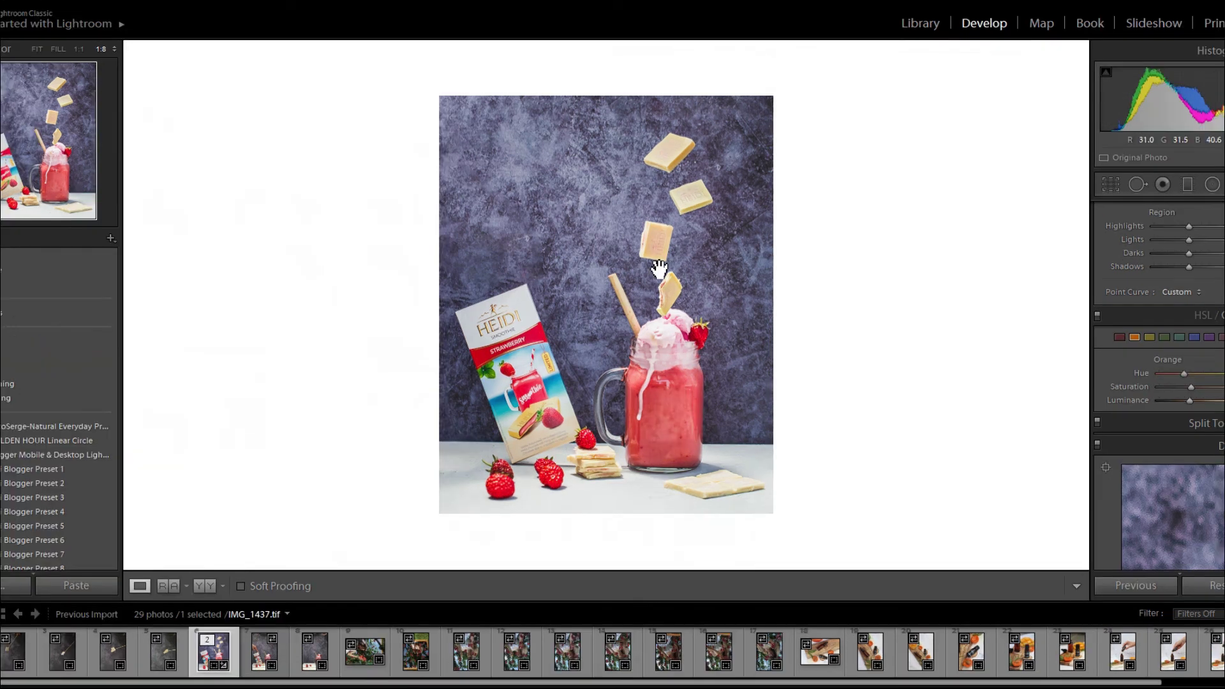
click(335, 162)
drag(660, 271, 640, 150)
drag(631, 391, 620, 198)
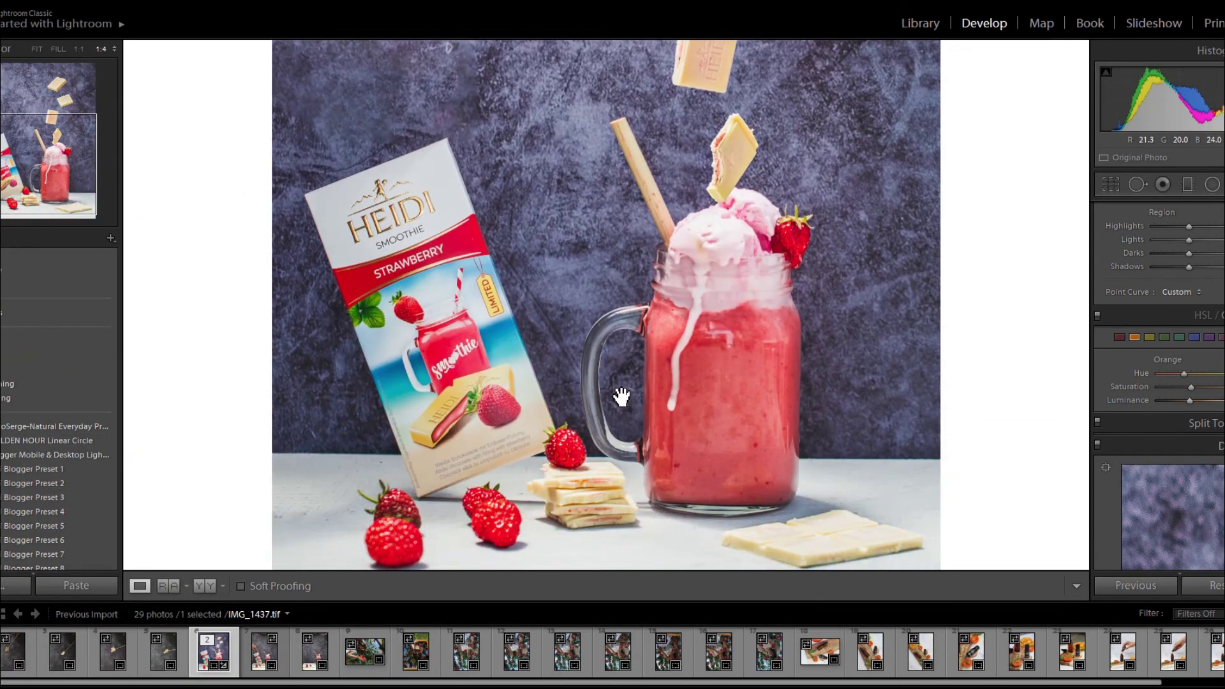
drag(621, 396, 611, 440)
drag(619, 292, 606, 478)
click(608, 475)
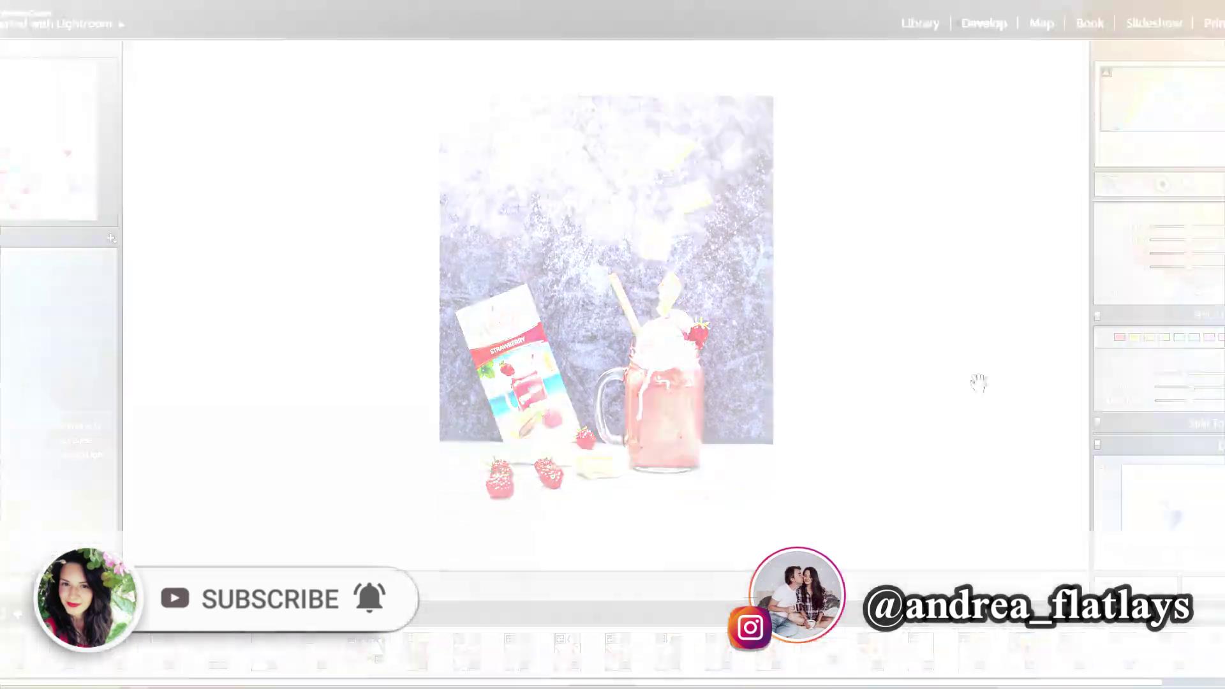